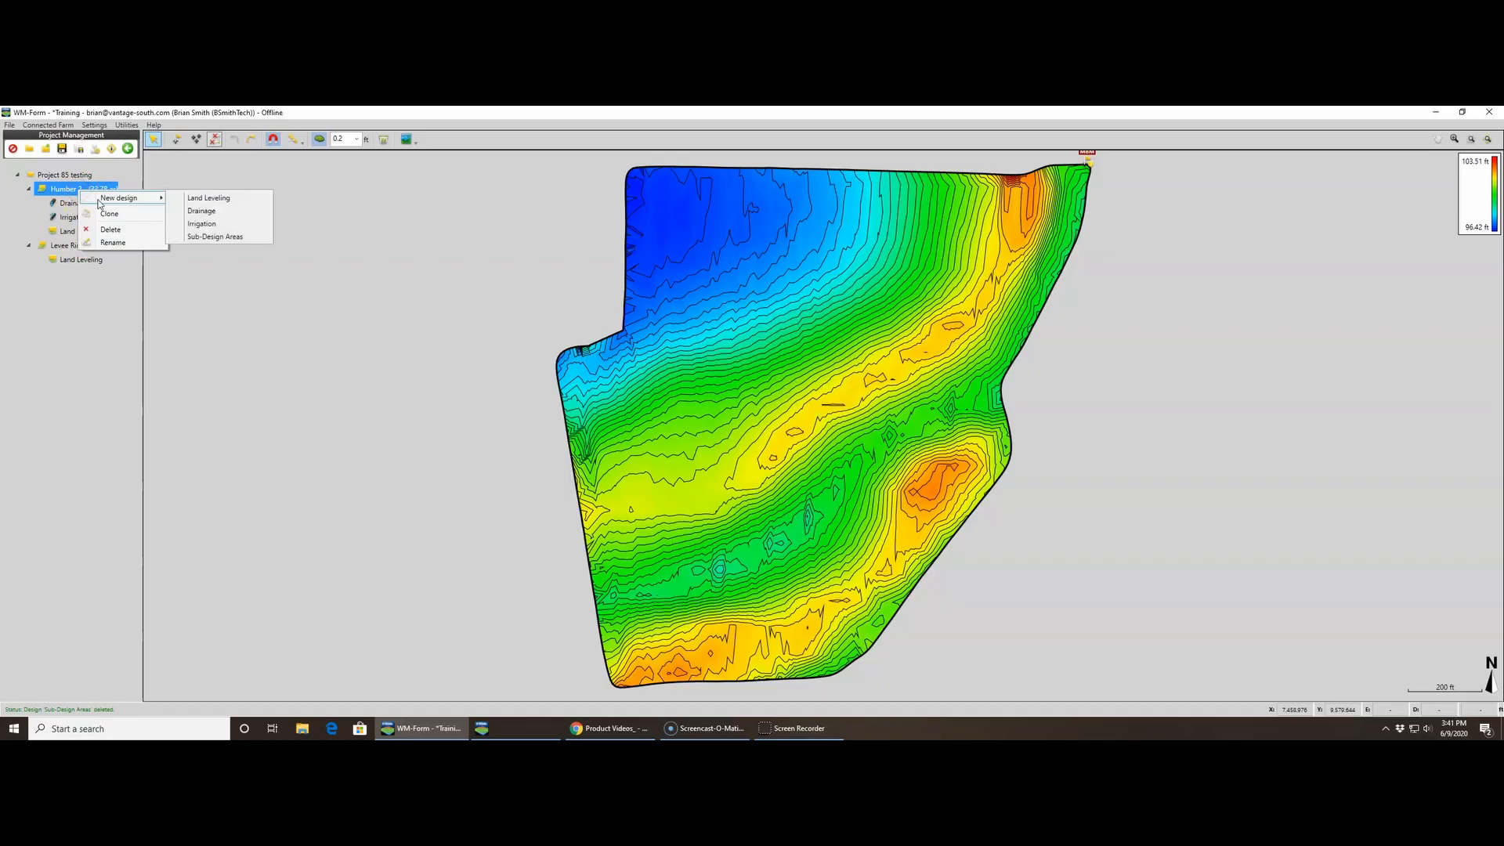
- Create a Sub-Design Areas design for the Humber 2 field, open it and show the satellite imagery behind the map
click(225, 235)
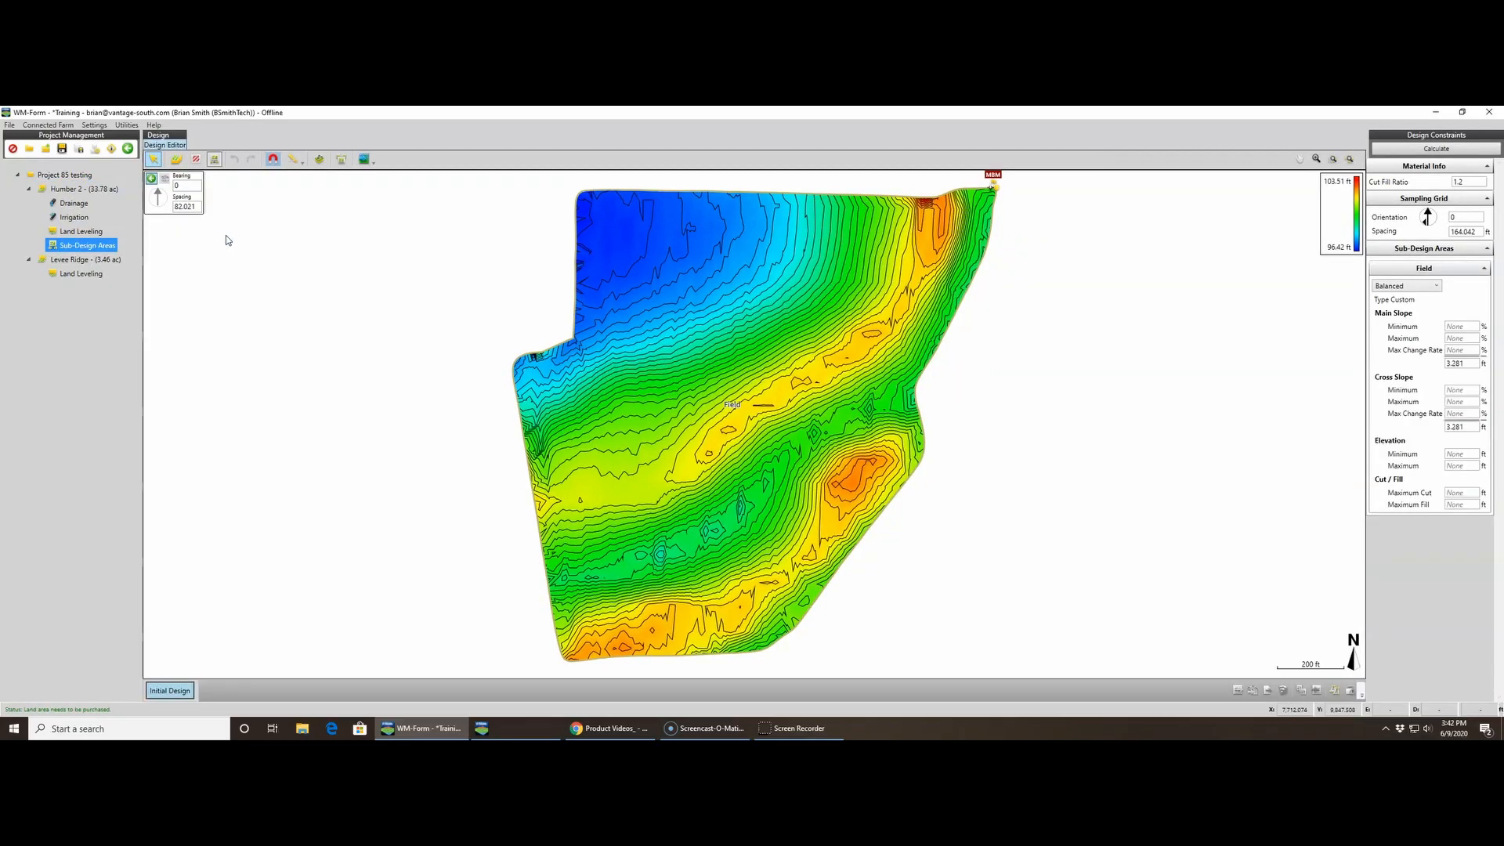
click(81, 191)
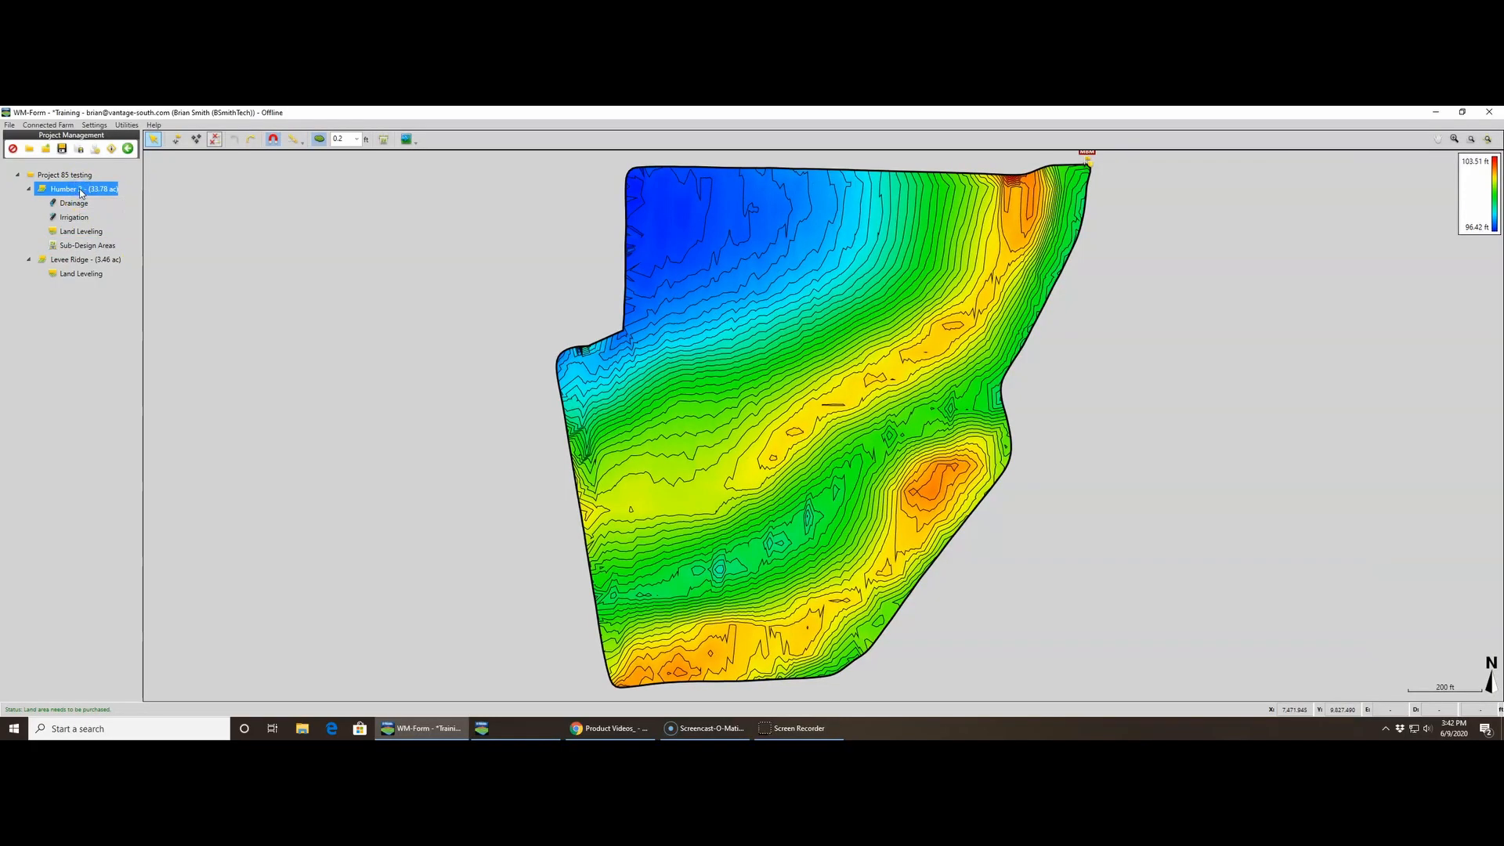
right_click(80, 191)
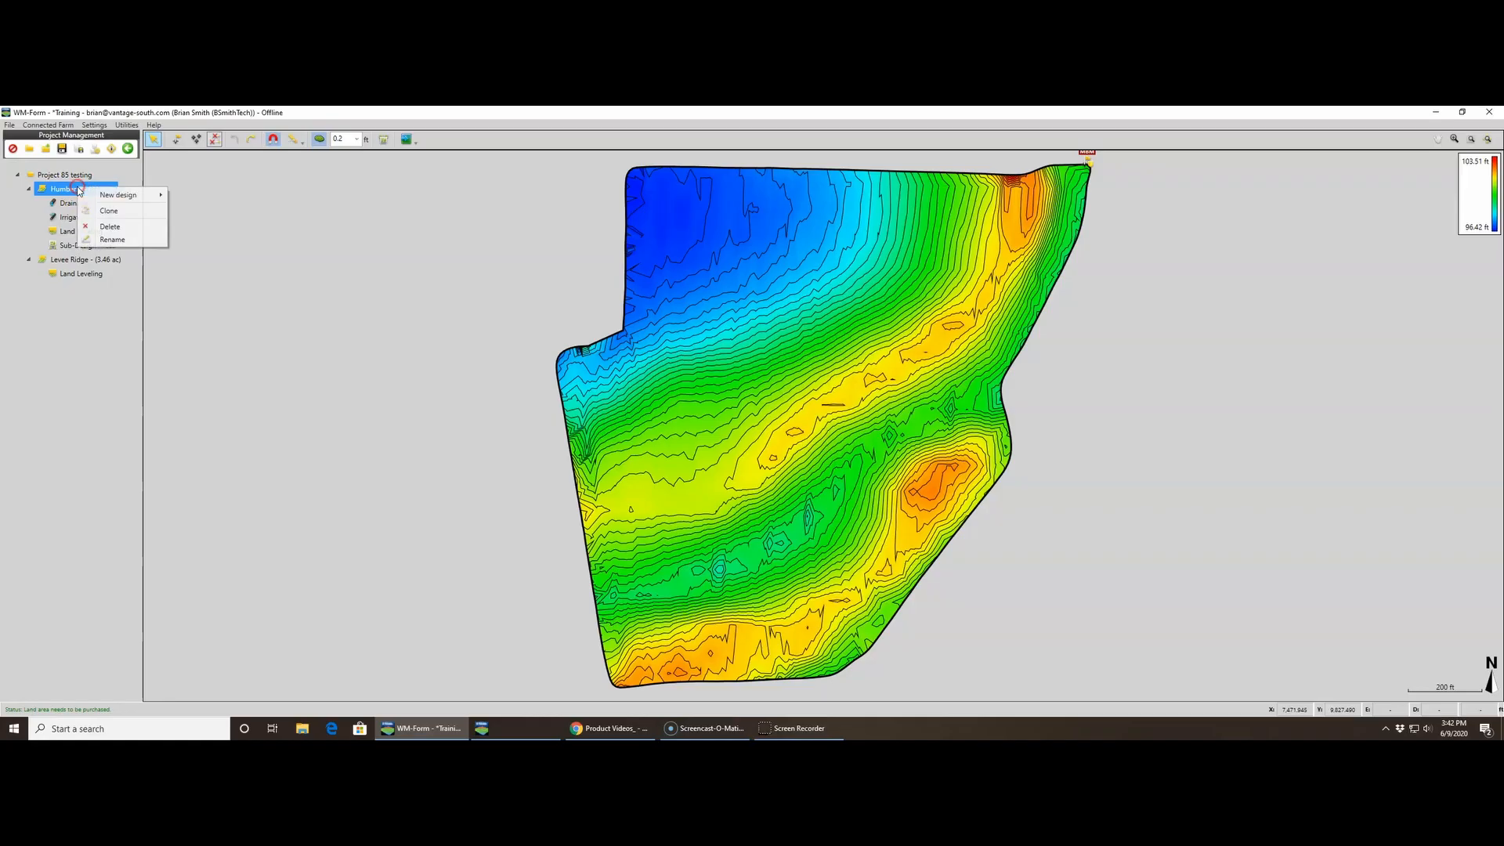
mouse_move(129, 196)
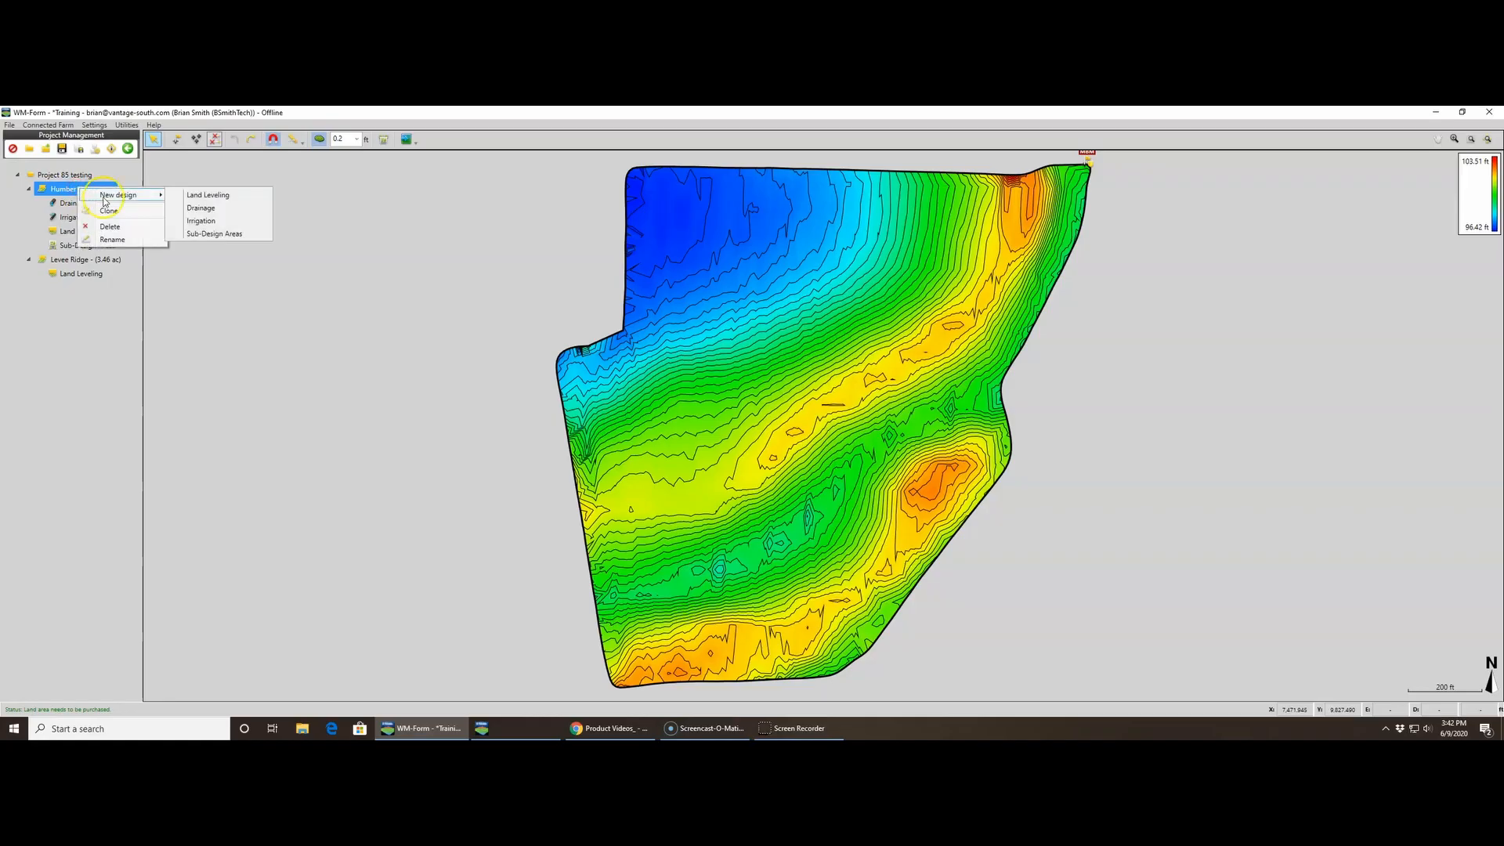
click(195, 235)
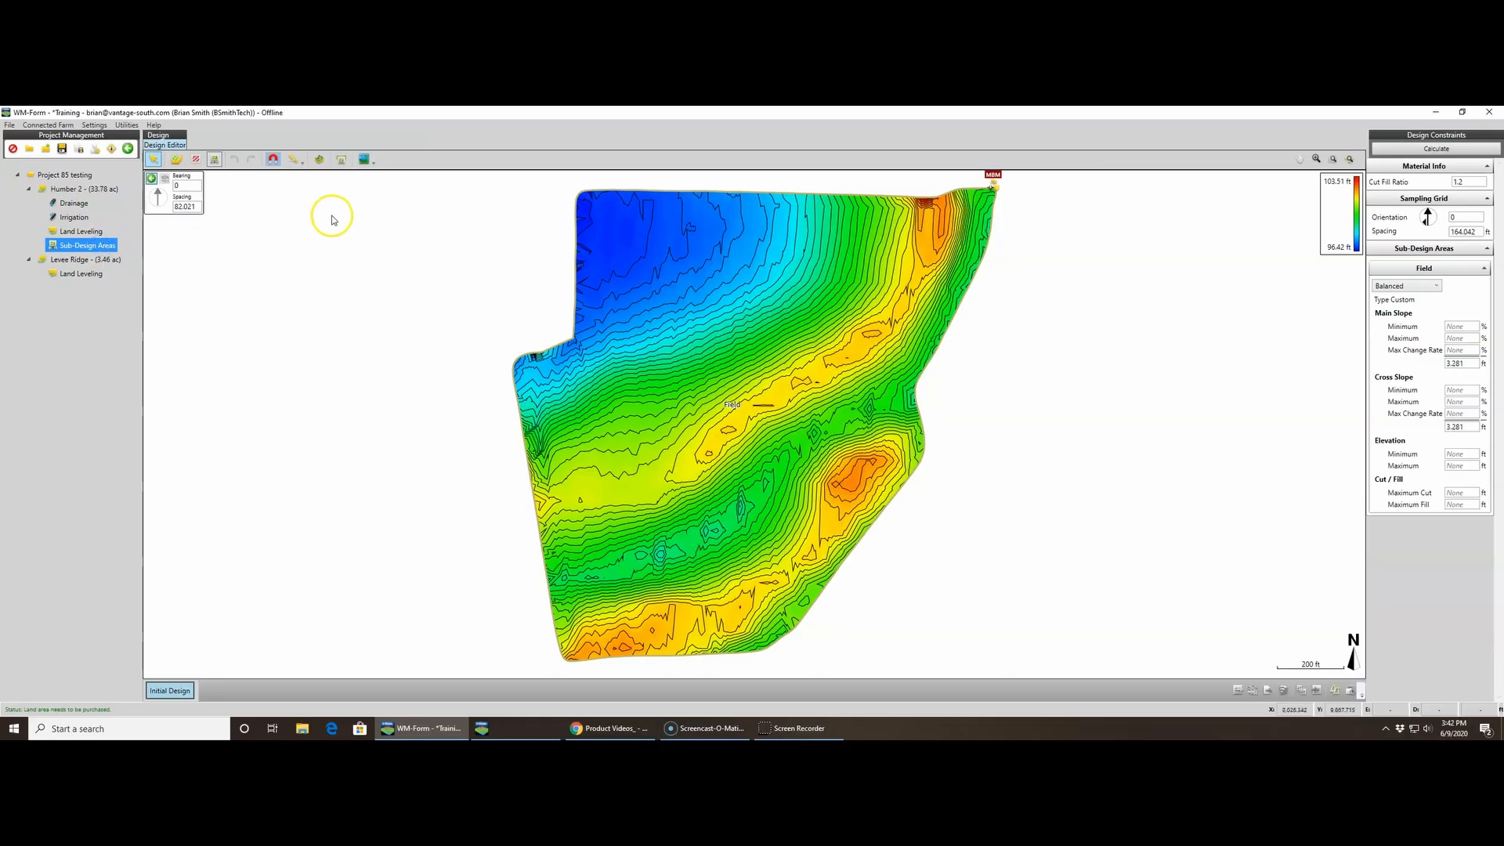
click(359, 165)
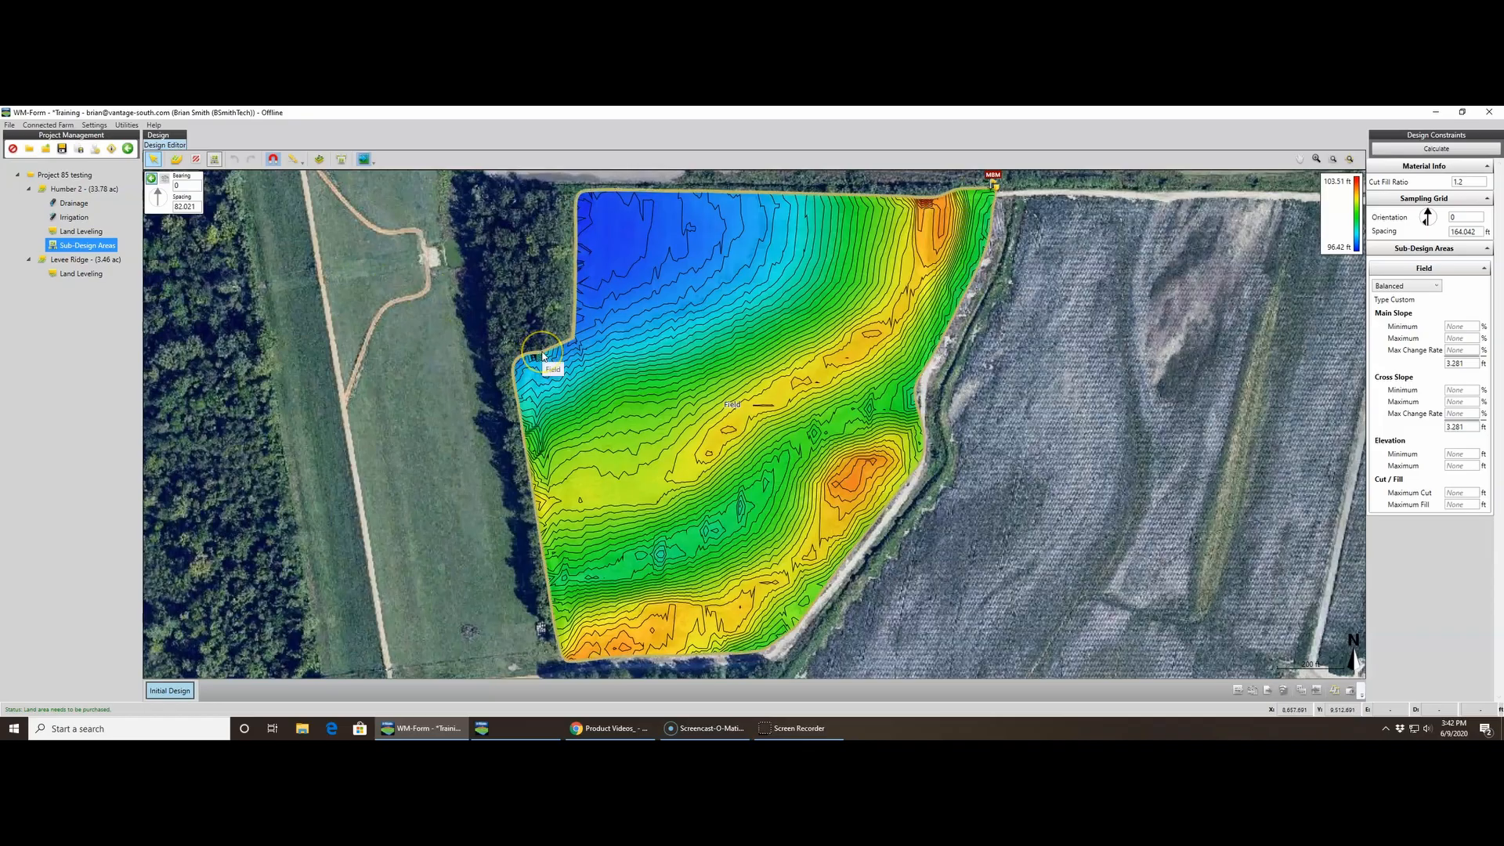
- Delete the default sub-design area that covers the whole field
mouse_move(543, 356)
mouse_down()
mouse_move(593, 353)
mouse_move(582, 321)
mouse_move(595, 307)
mouse_move(576, 287)
mouse_up()
right_click(576, 285)
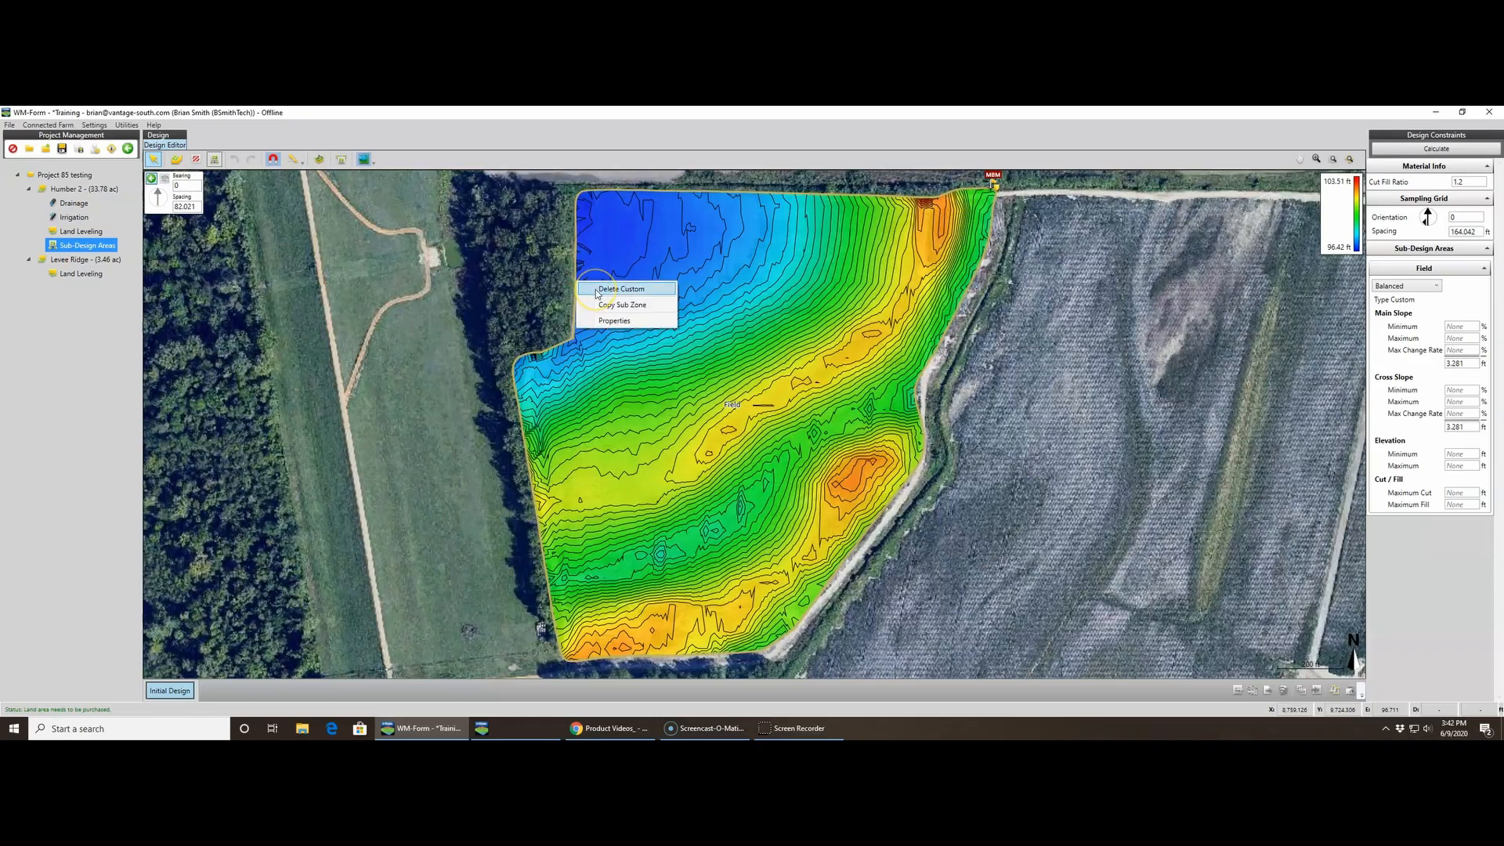
click(595, 290)
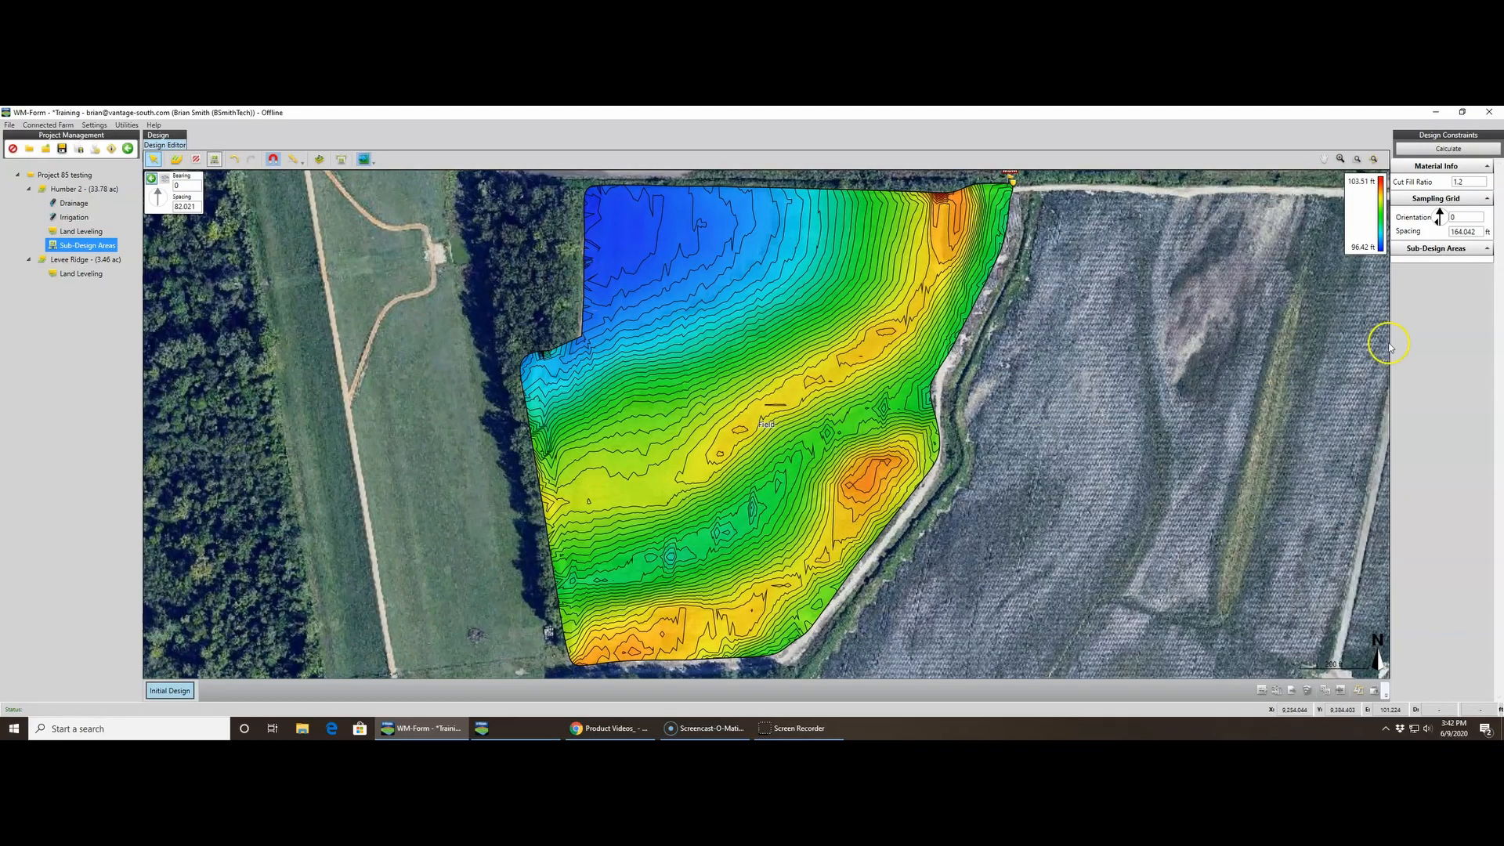
click(1488, 253)
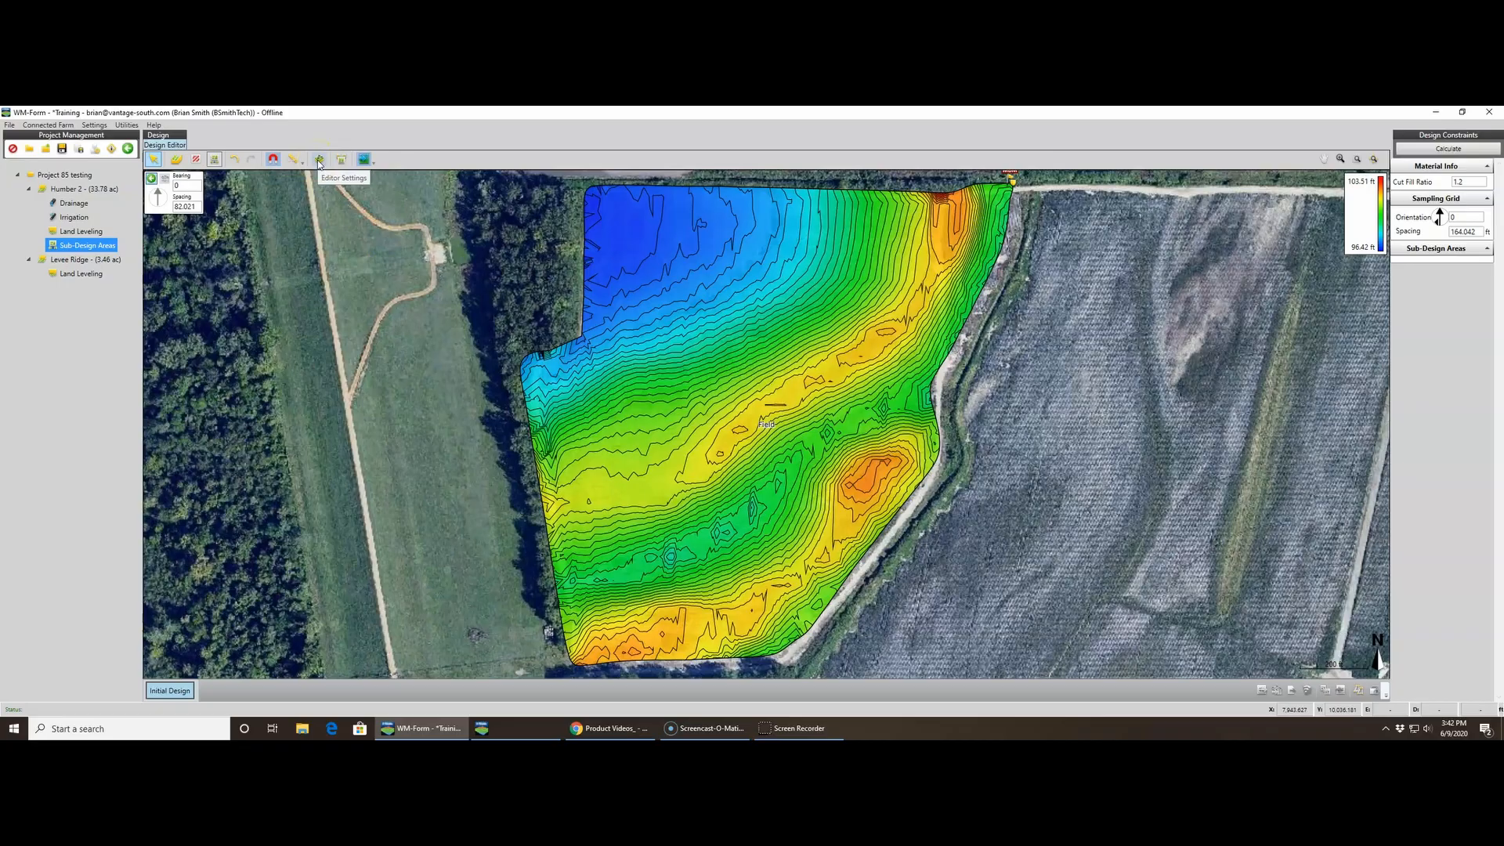
- Draw a small Custom sub-design area over the high spot in the northeast corner of the field
click(217, 161)
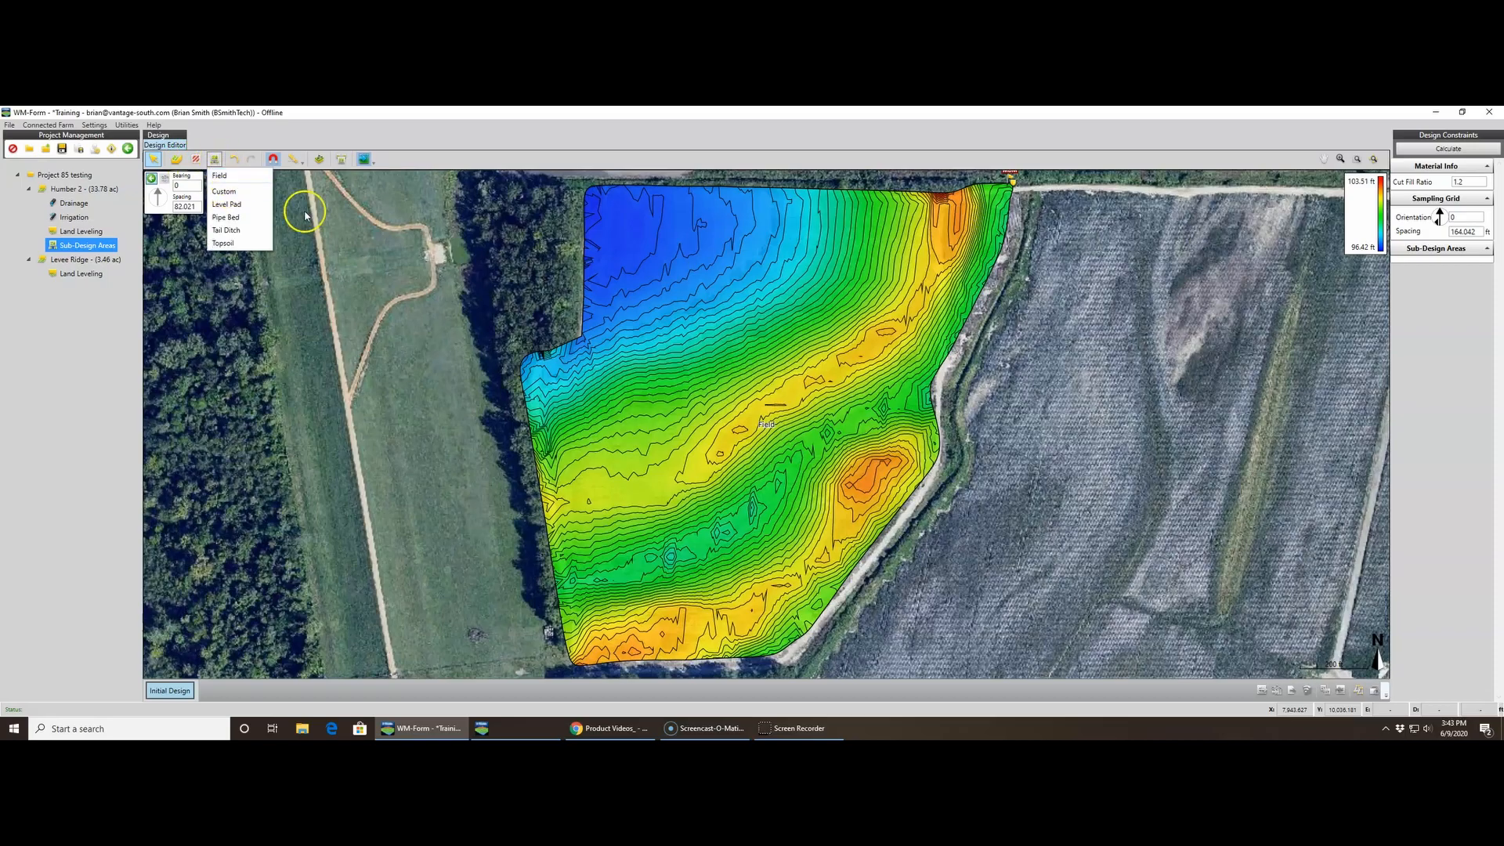
click(214, 161)
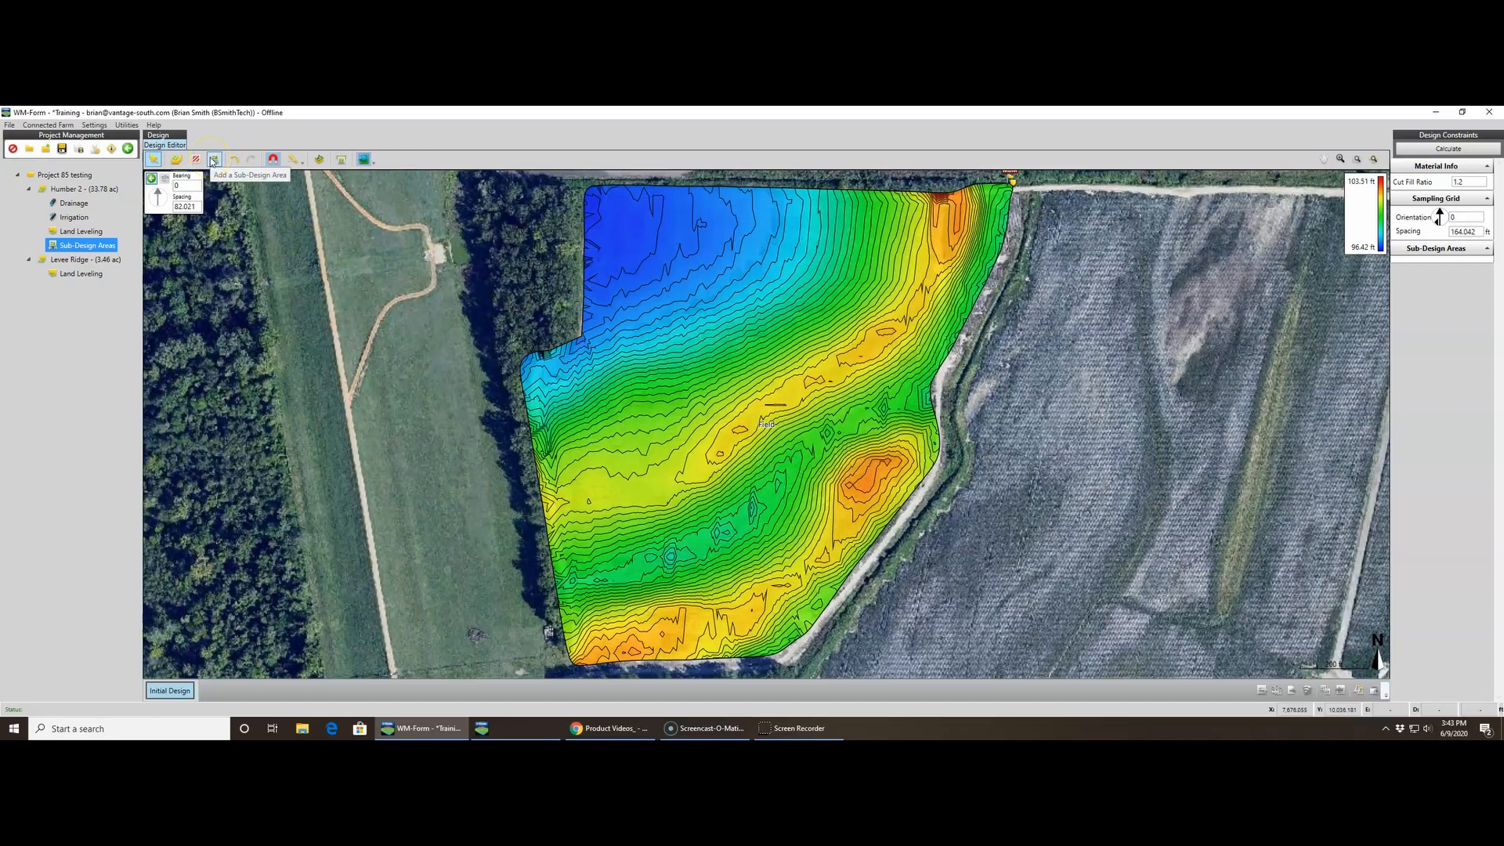
click(213, 161)
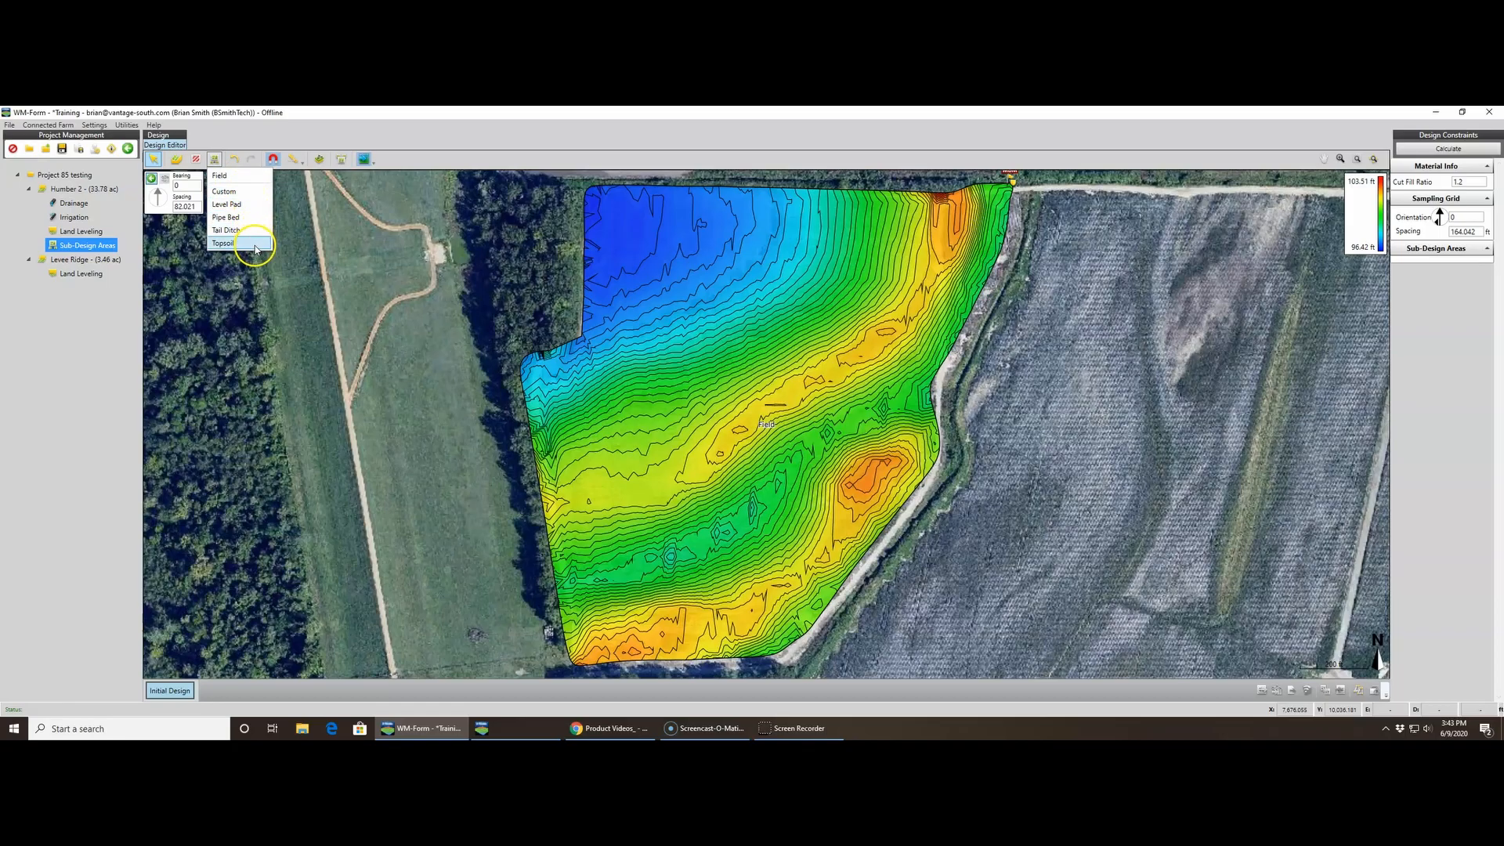
click(230, 192)
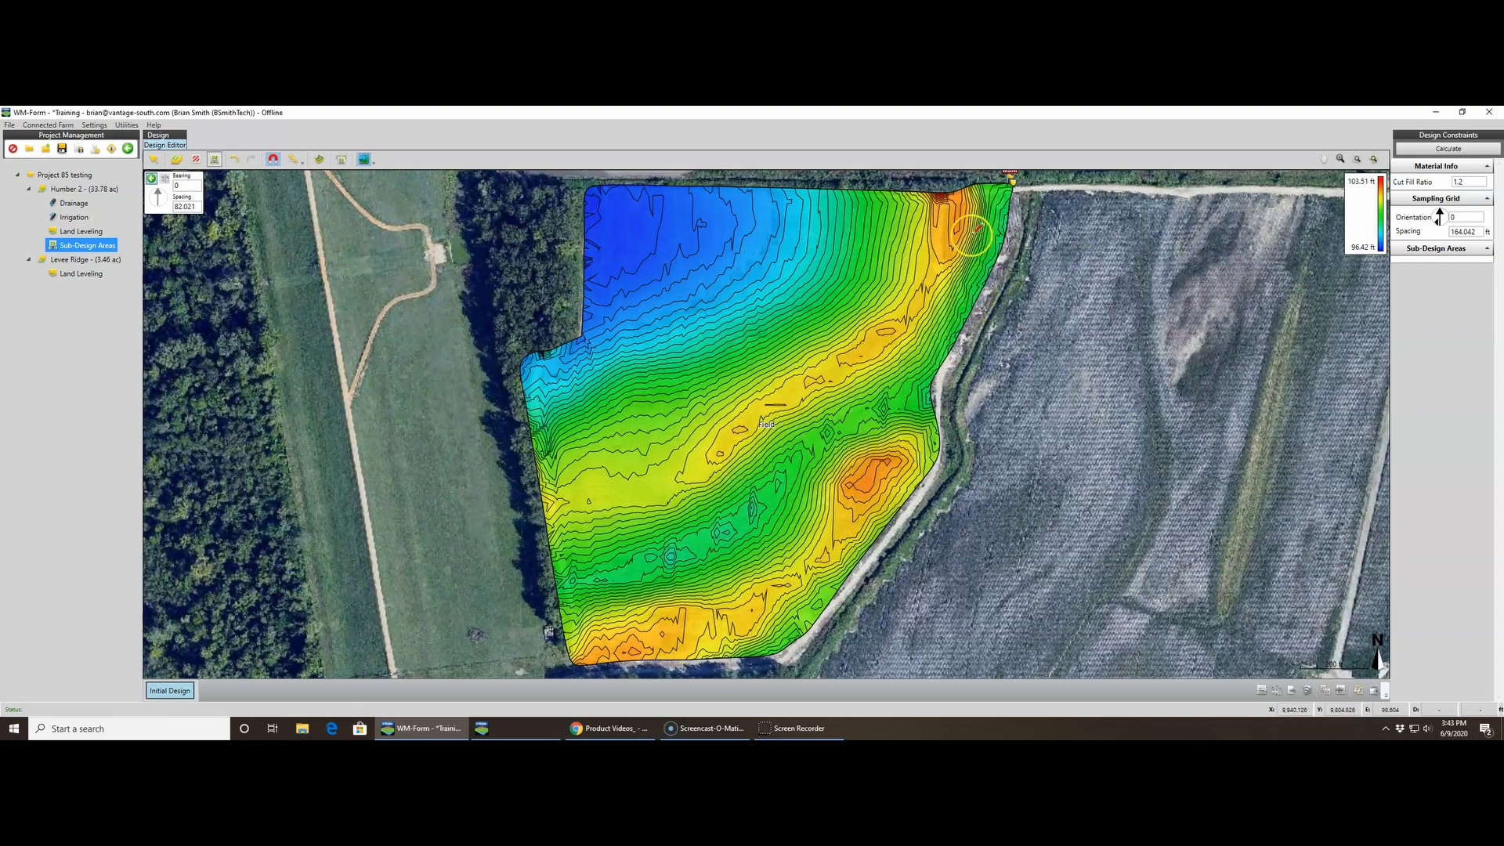
click(958, 185)
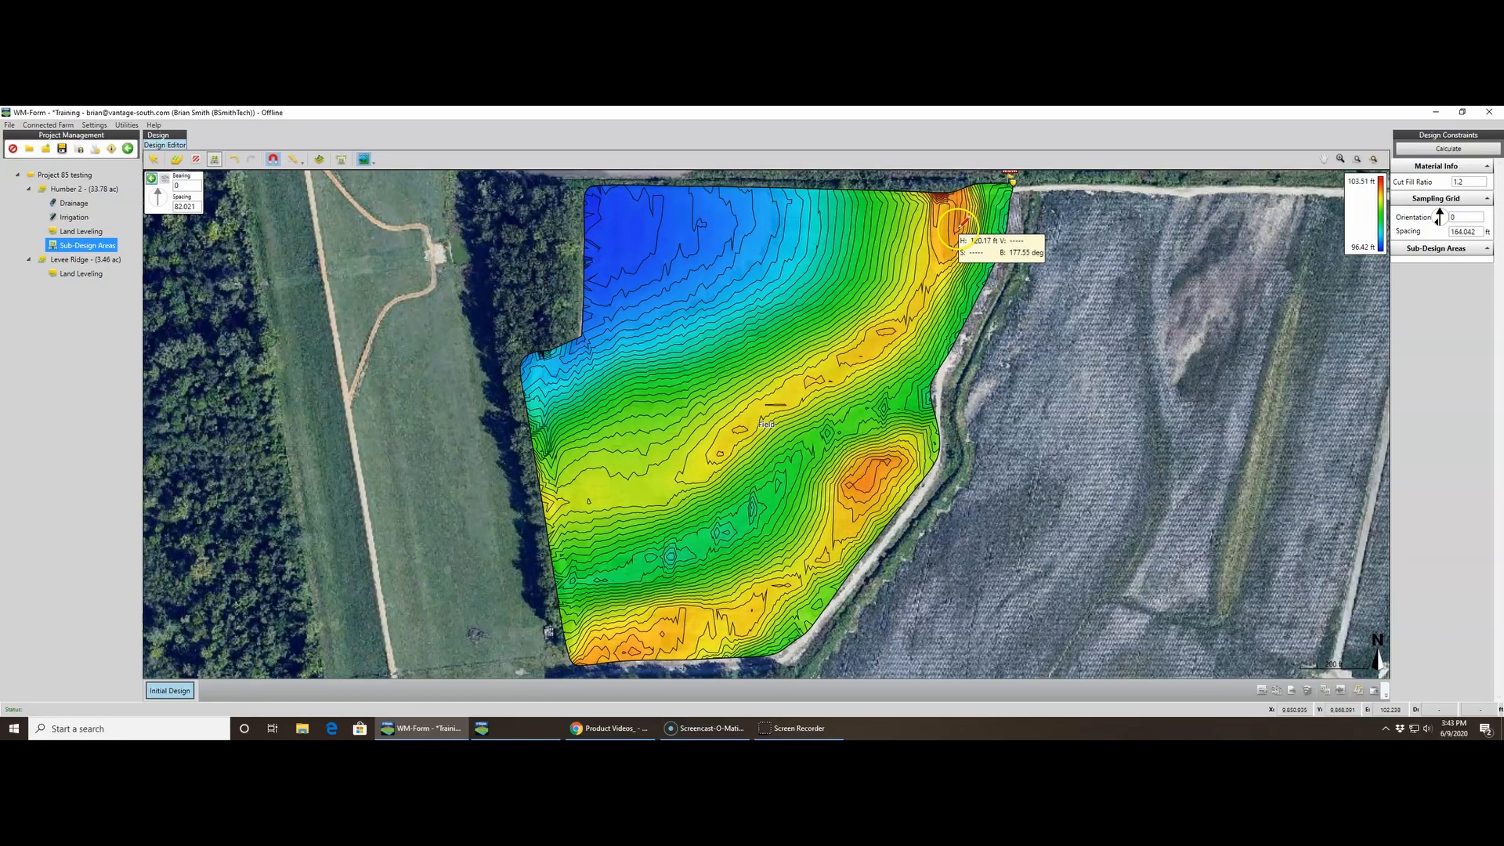
click(962, 228)
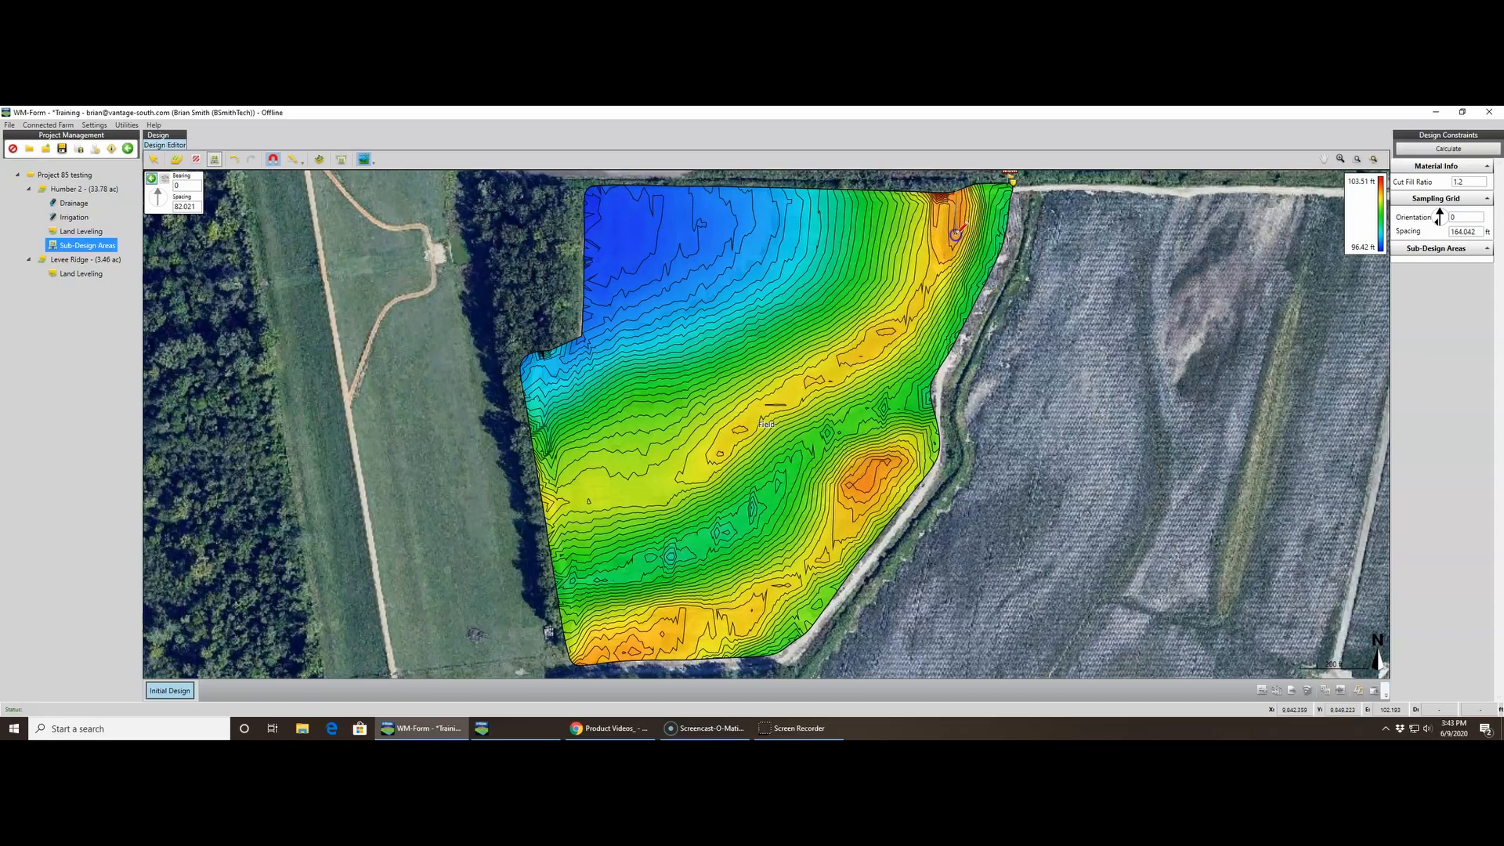
double_click(940, 265)
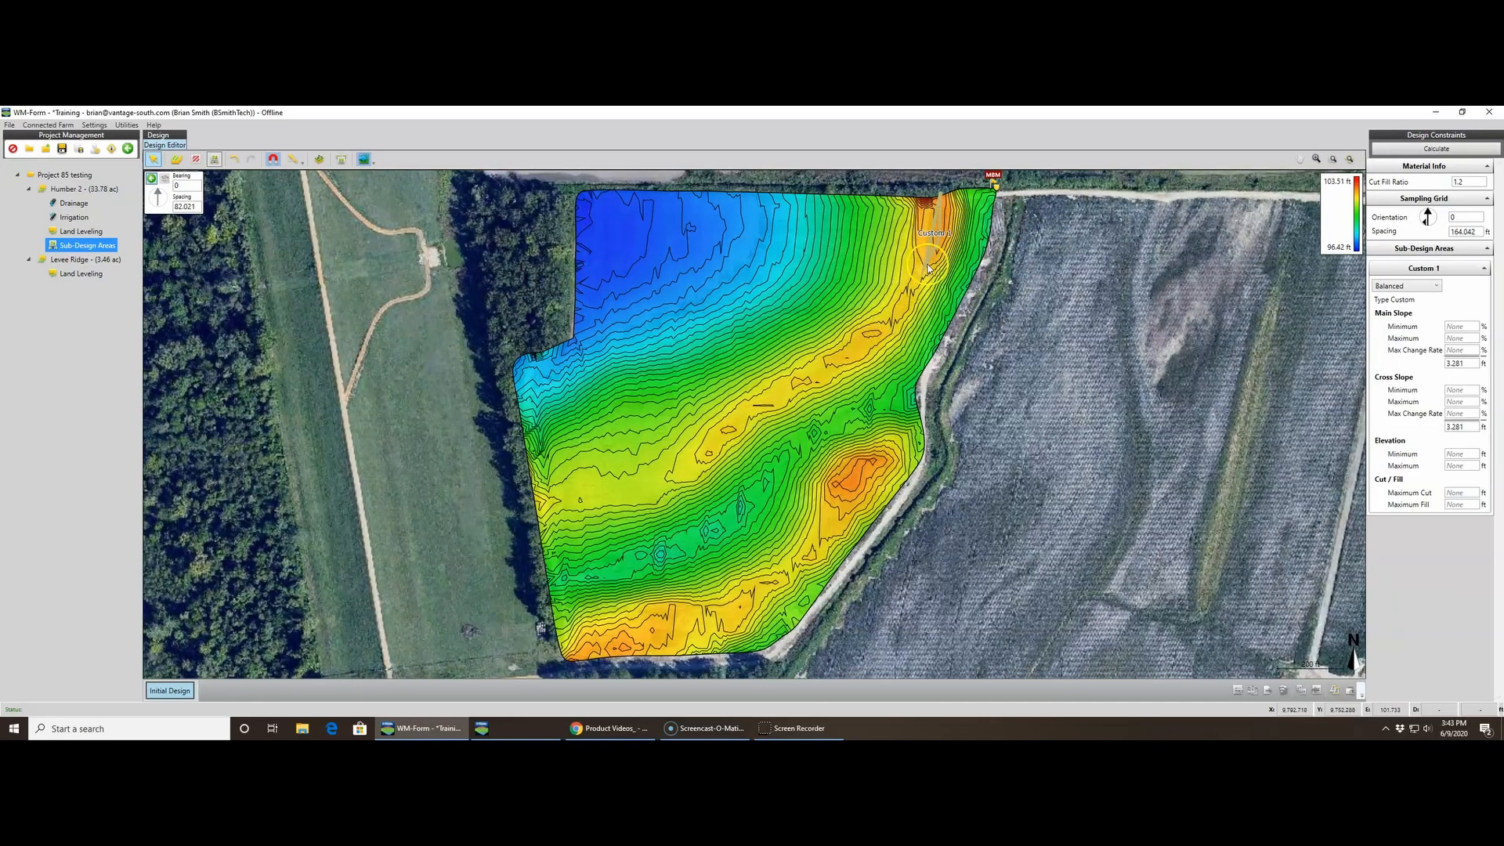
- Delete the small Custom sub-design area in the northeast corner
right_click(928, 259)
click(972, 264)
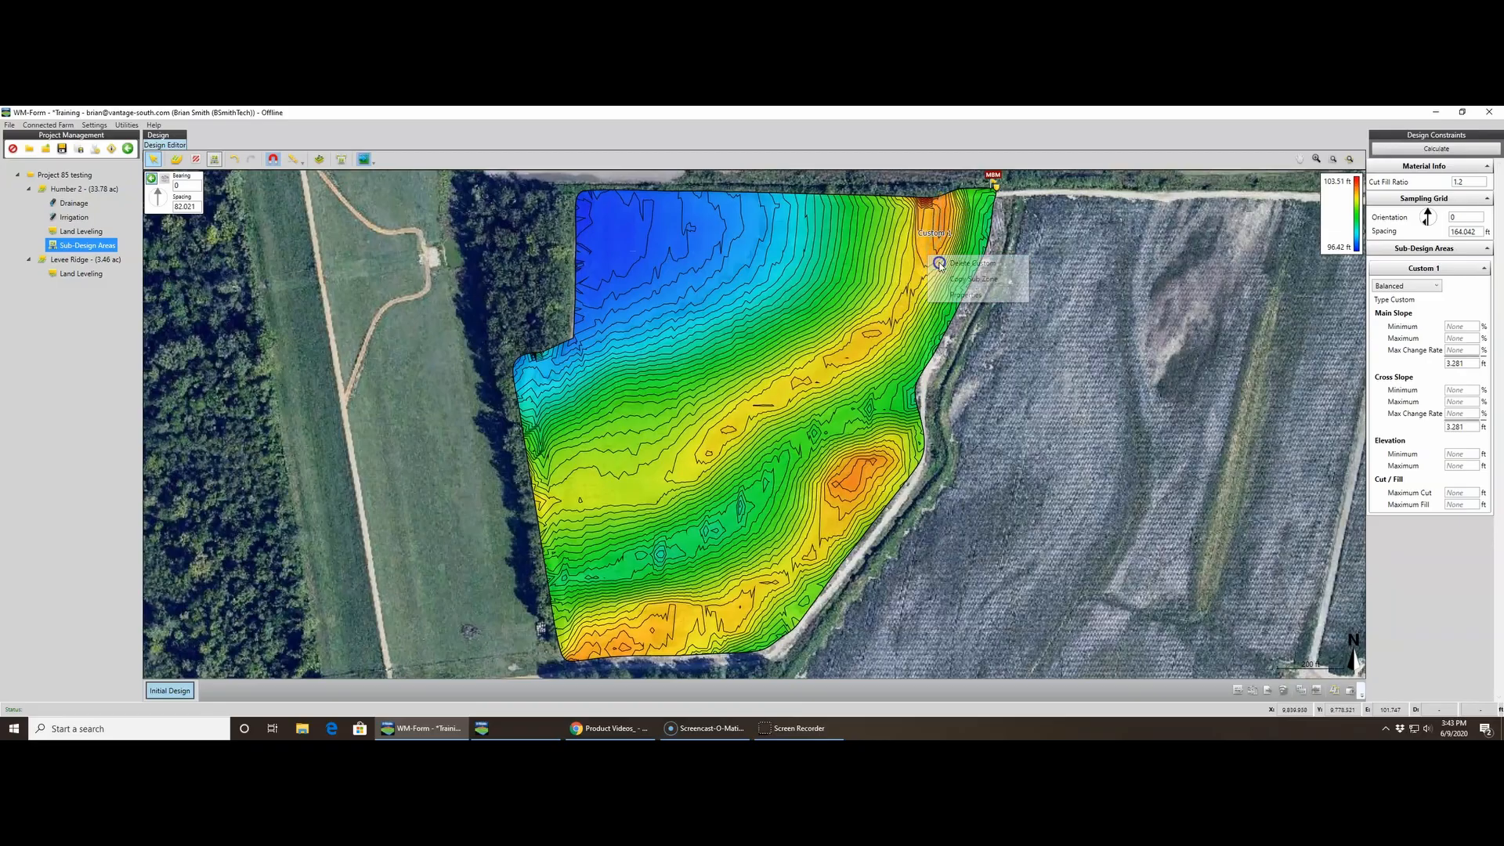
click(539, 250)
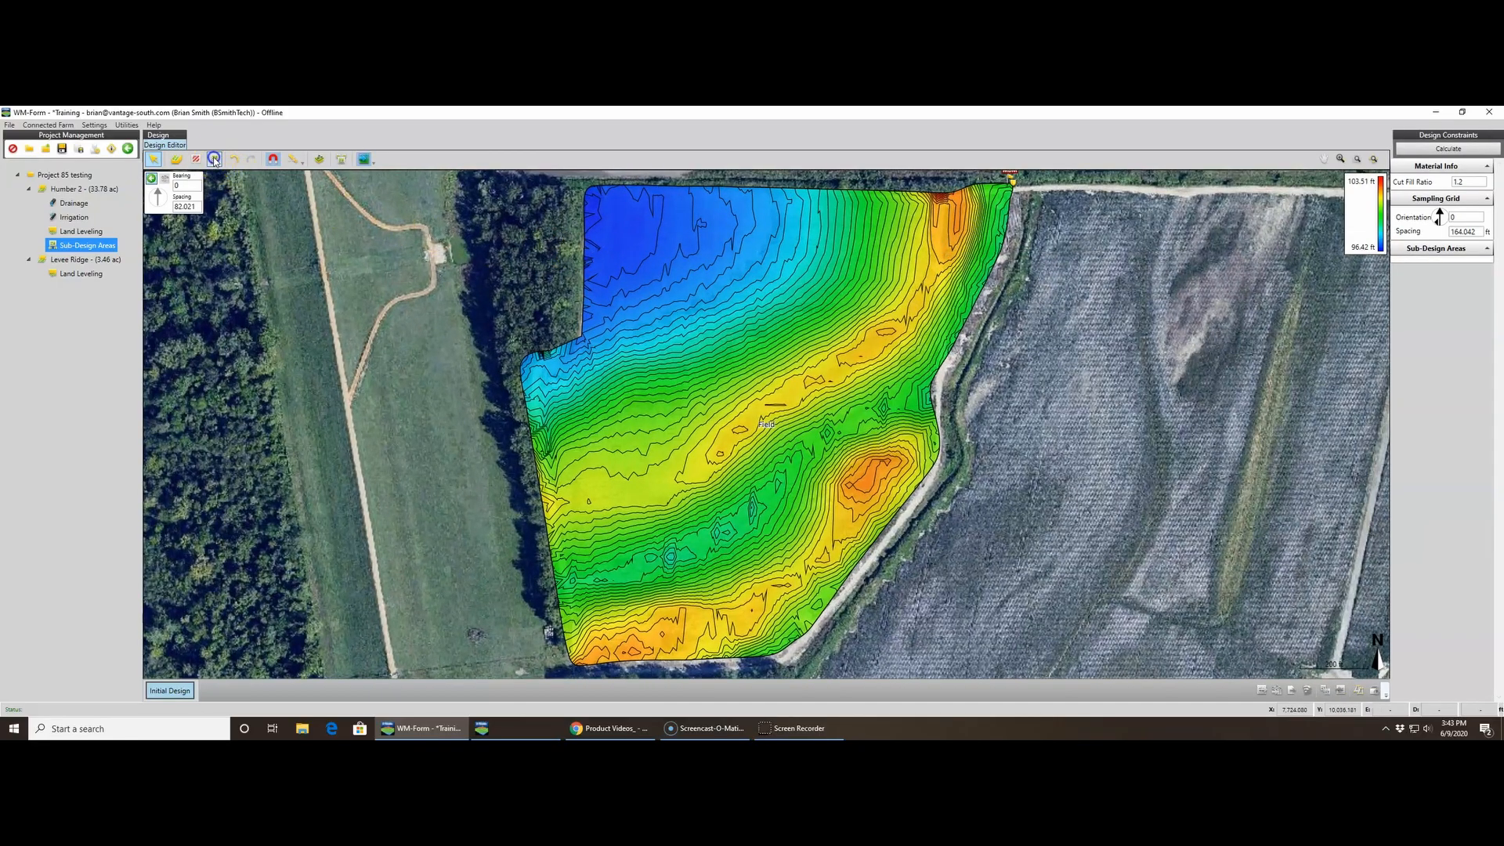
click(214, 160)
click(223, 183)
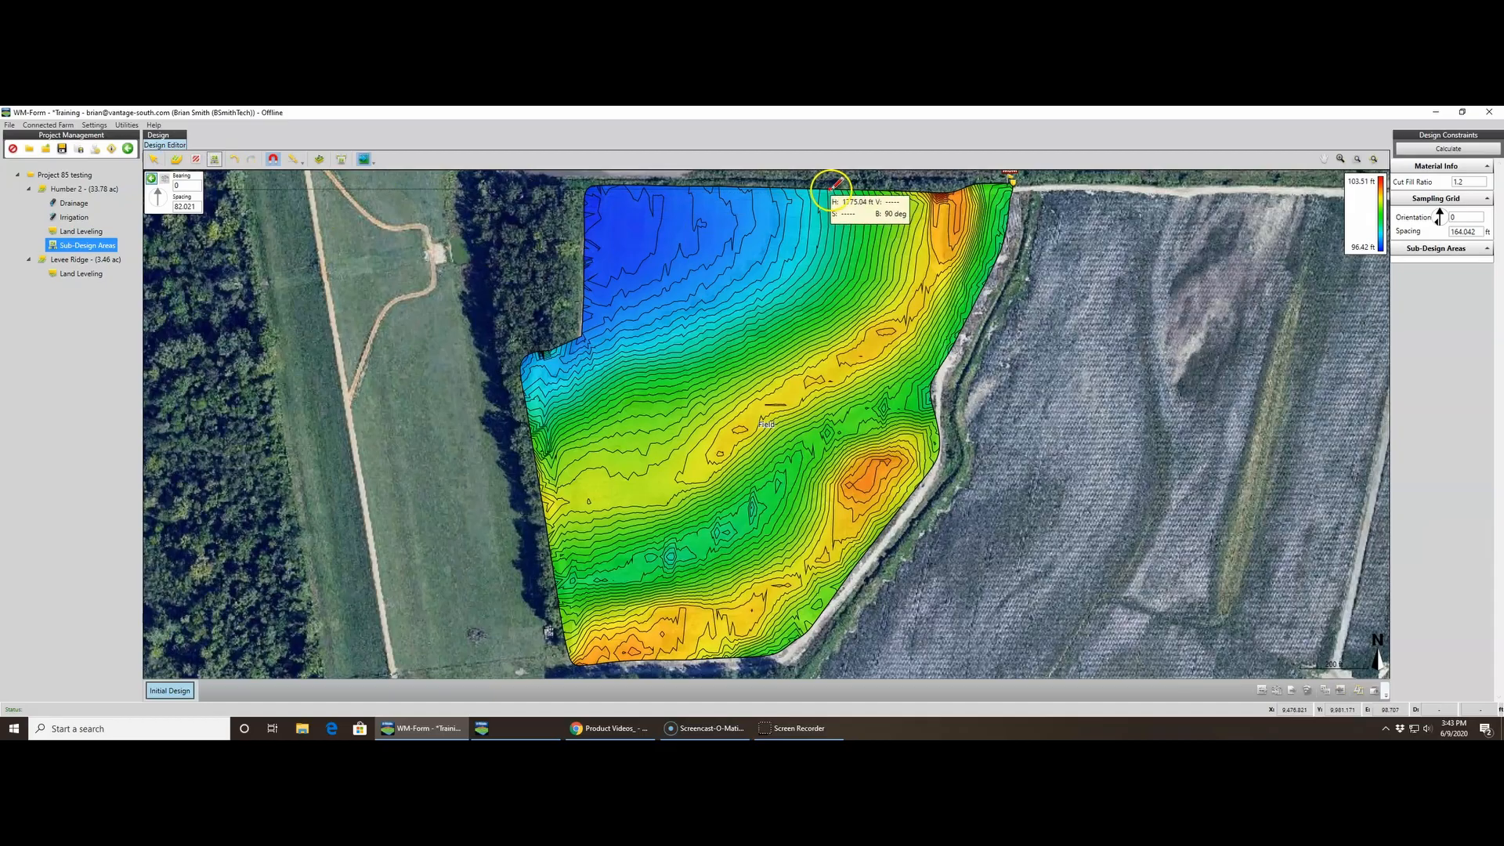
right_click(660, 292)
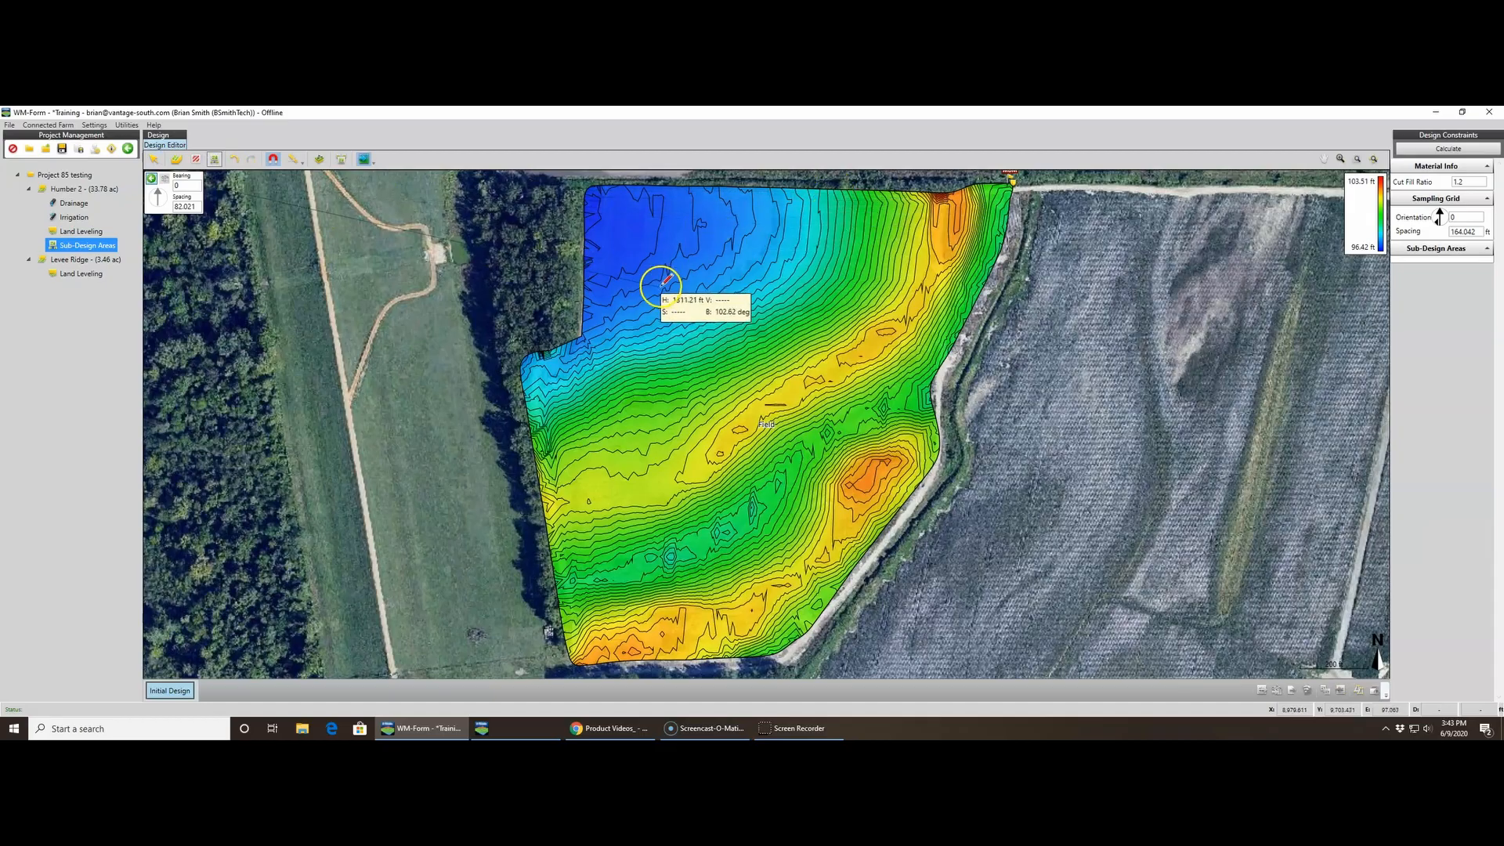
click(573, 318)
right_click(604, 280)
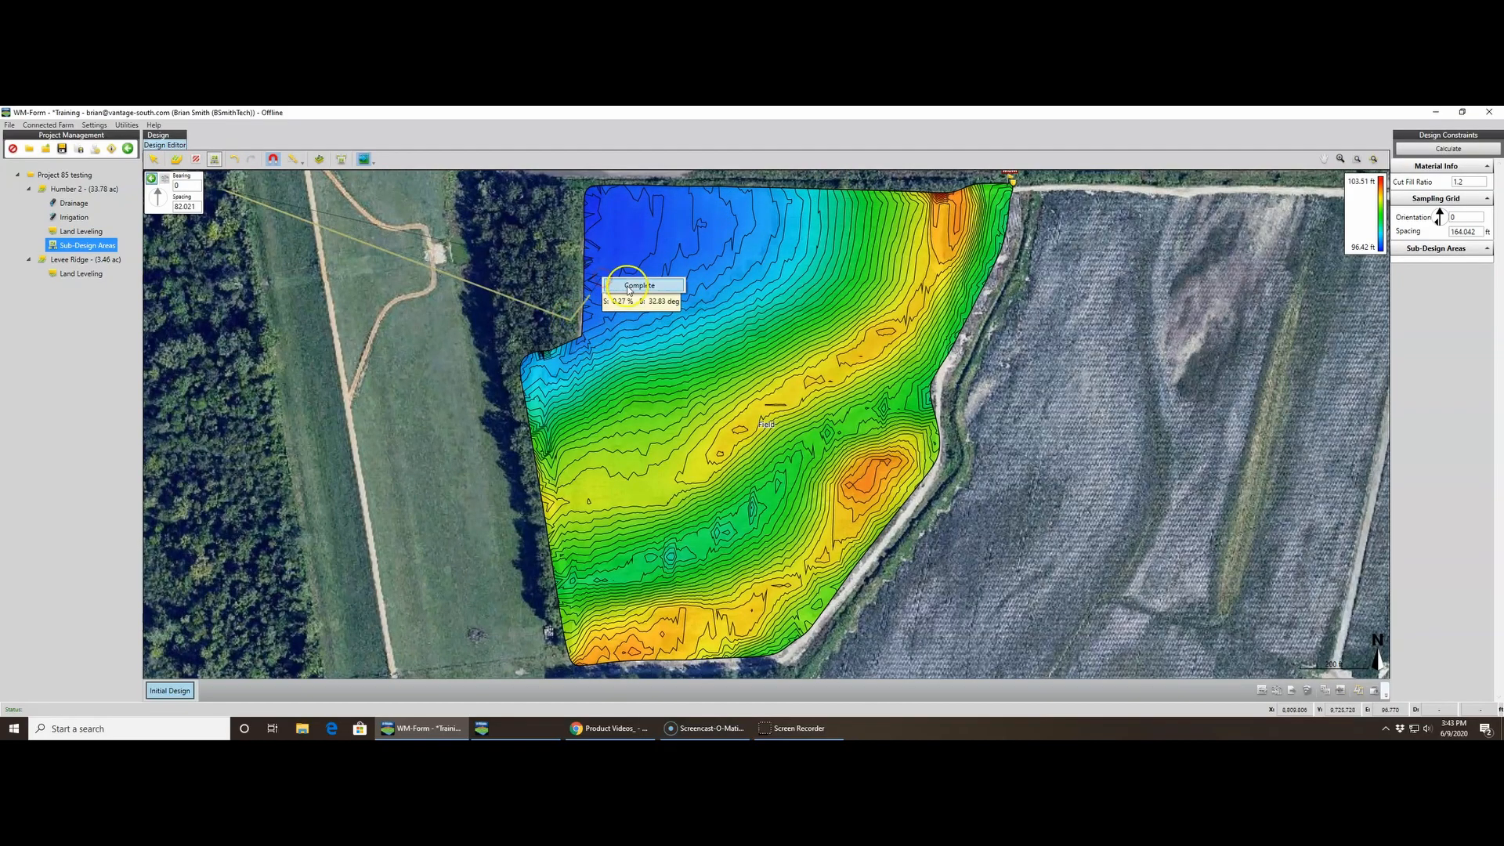
click(628, 286)
right_click(581, 304)
click(599, 313)
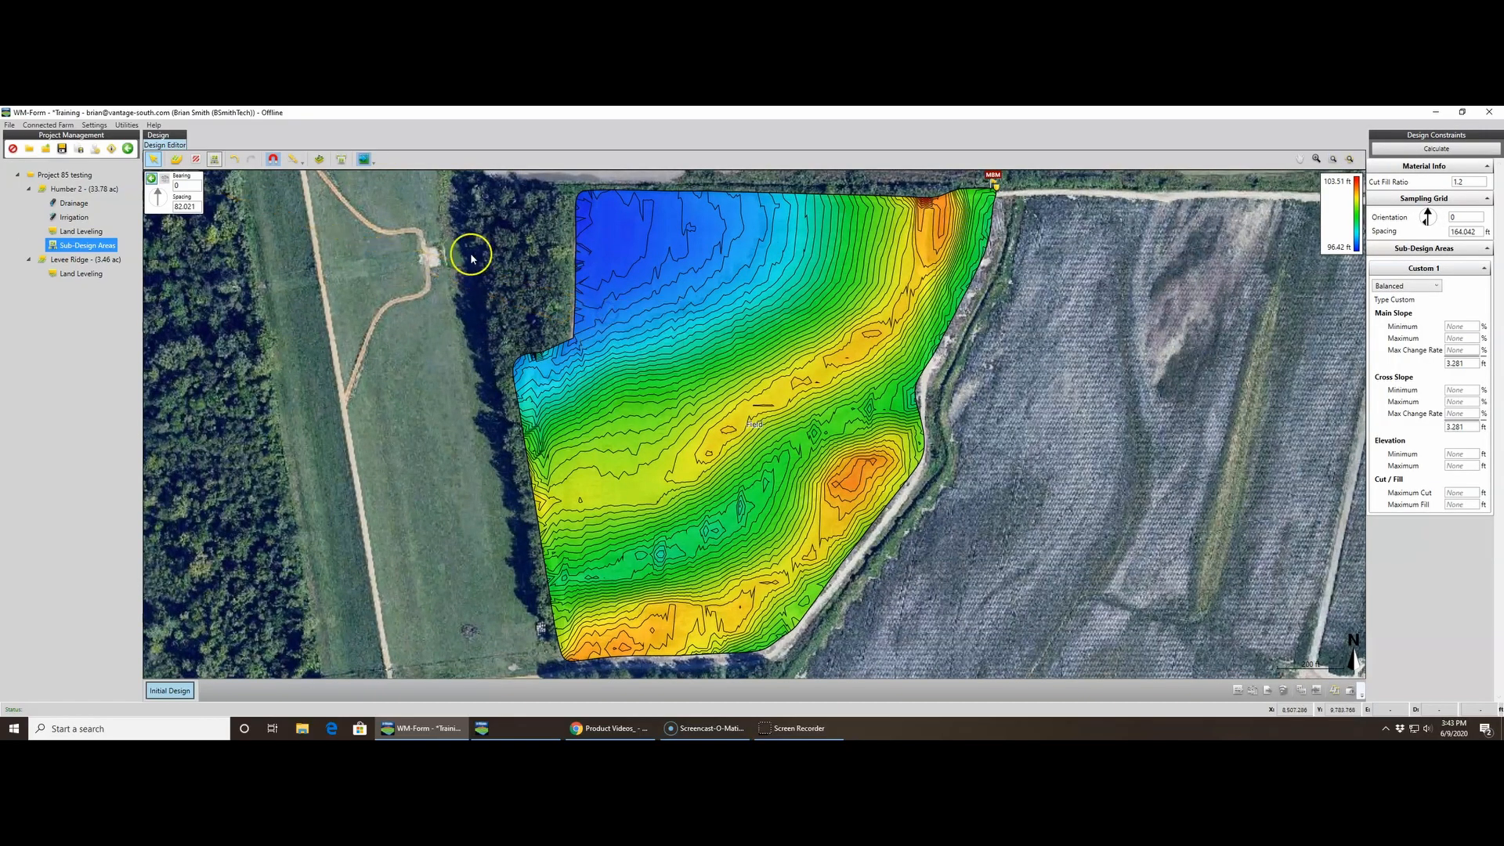
click(213, 162)
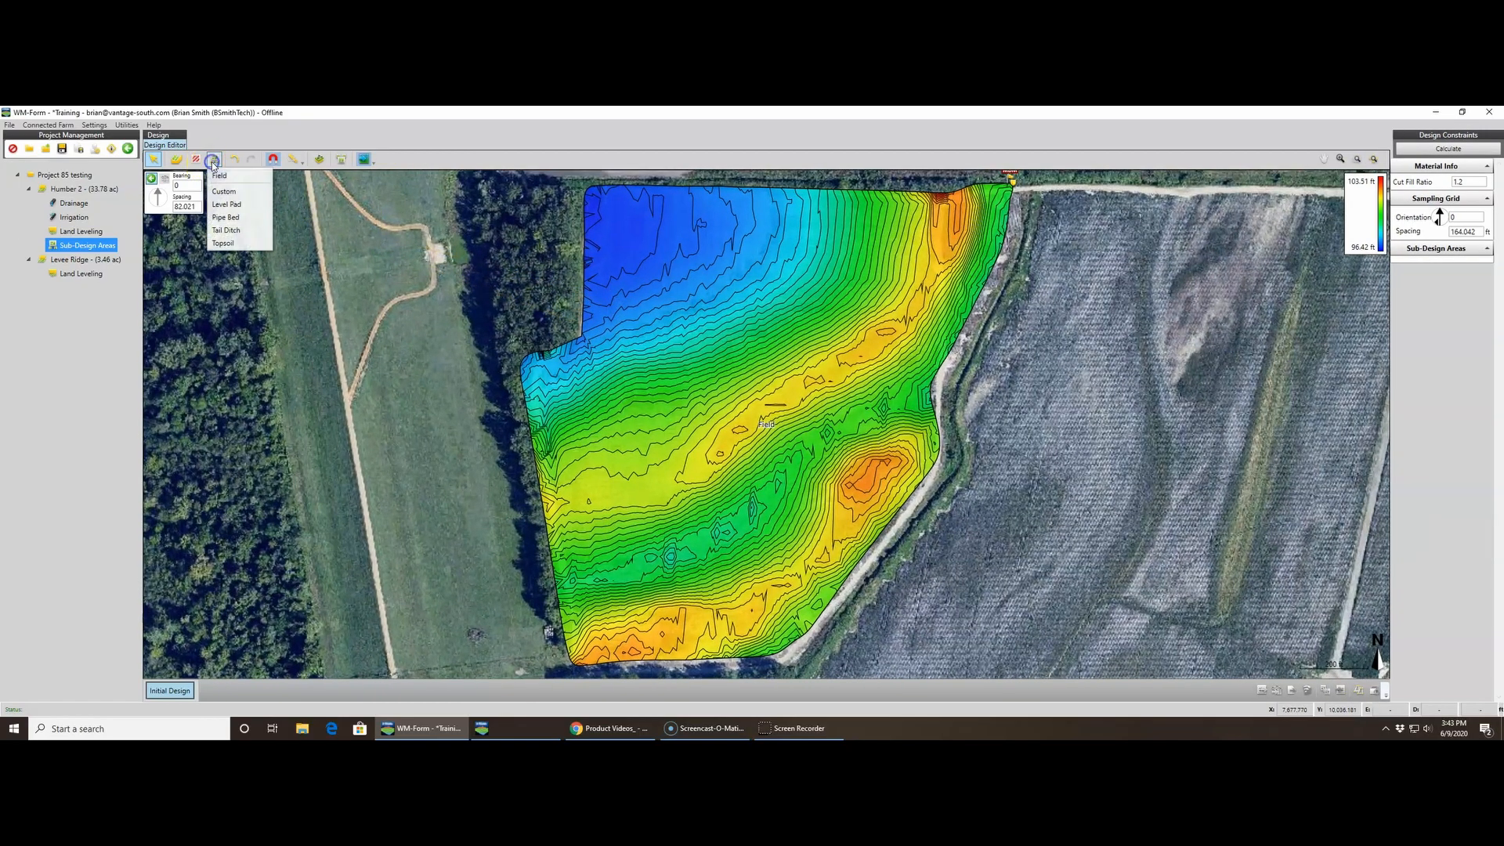
click(235, 181)
click(237, 182)
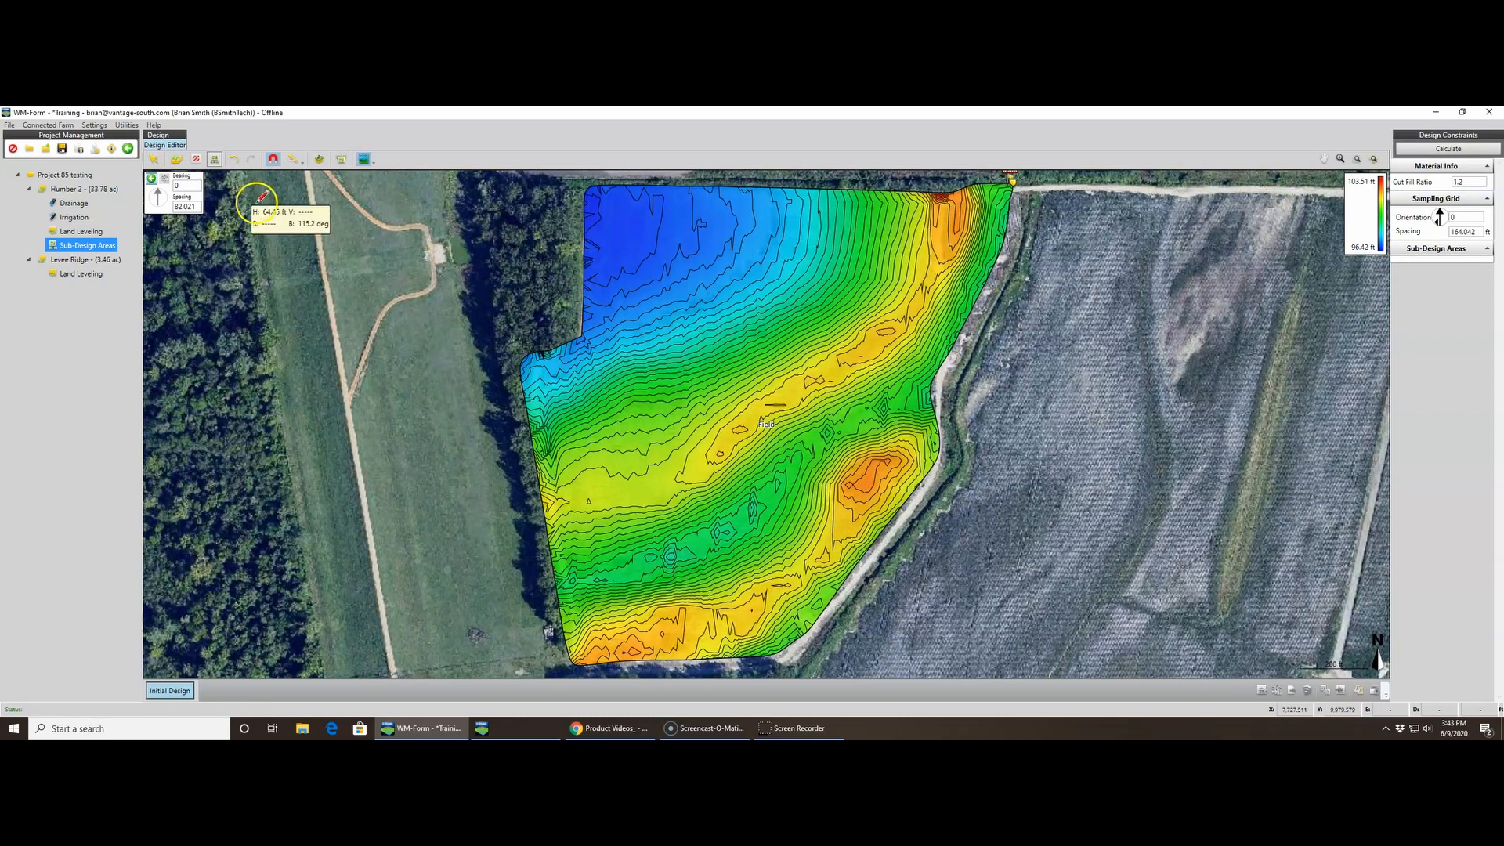
right_click(357, 274)
click(357, 301)
- Draw a Custom sub-design area over the northern part of the field, following the ridge from the northeast to the west edge and enclosing the northwest corner
click(211, 163)
click(226, 177)
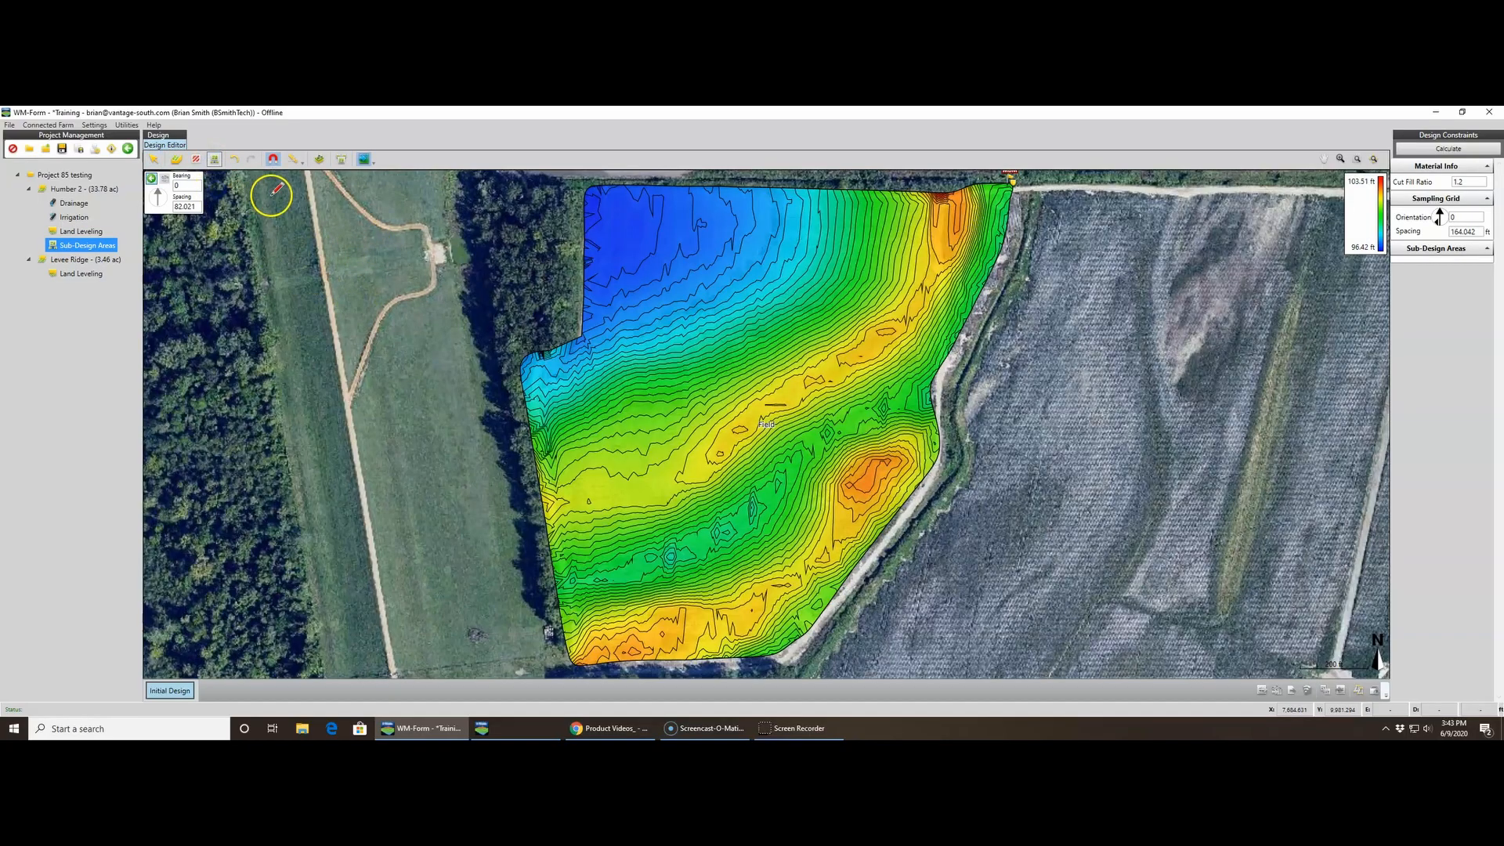
click(958, 189)
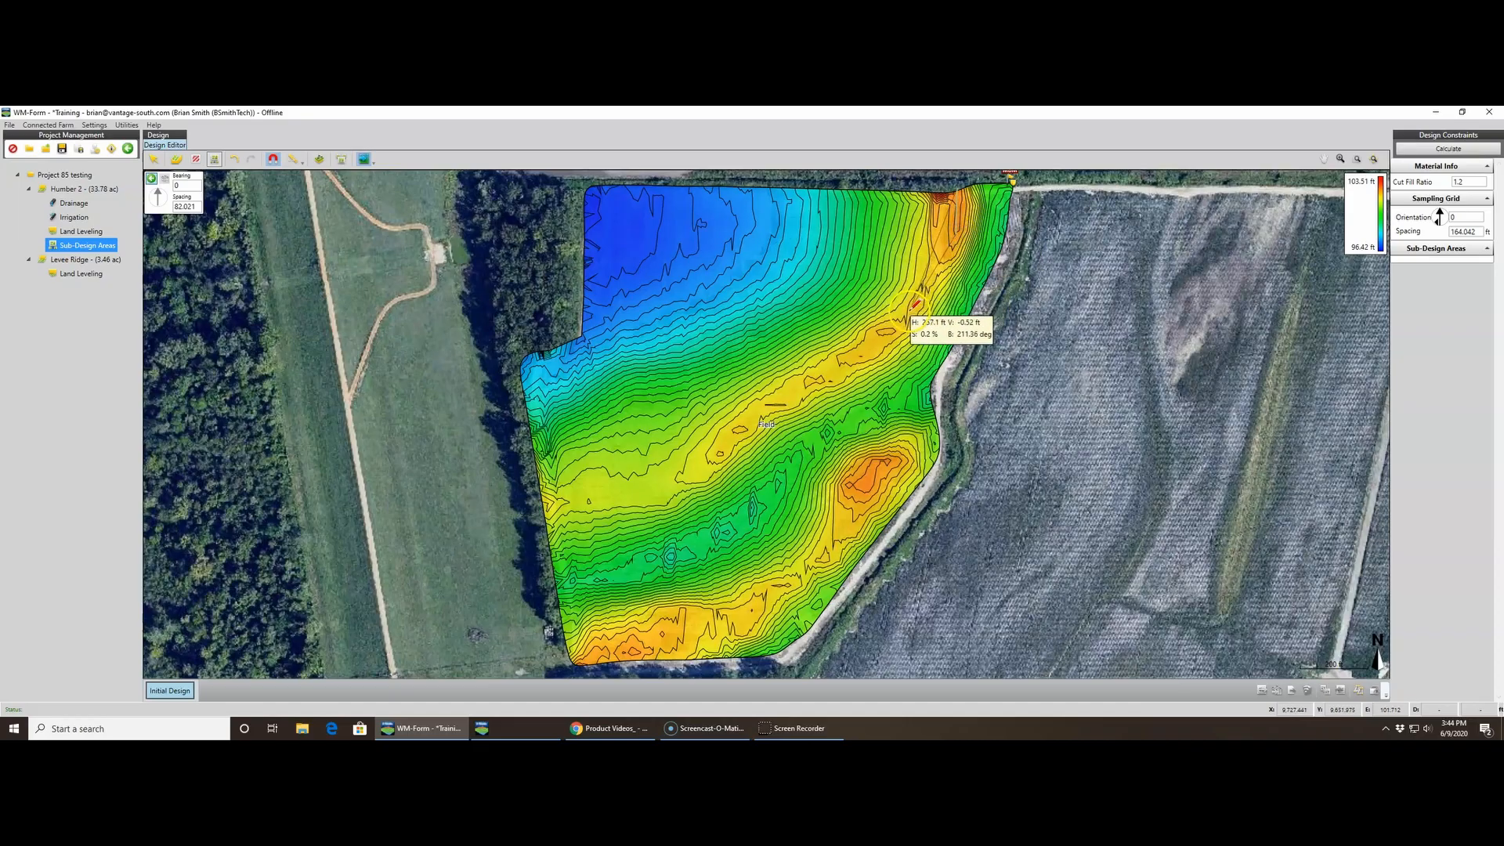
click(909, 314)
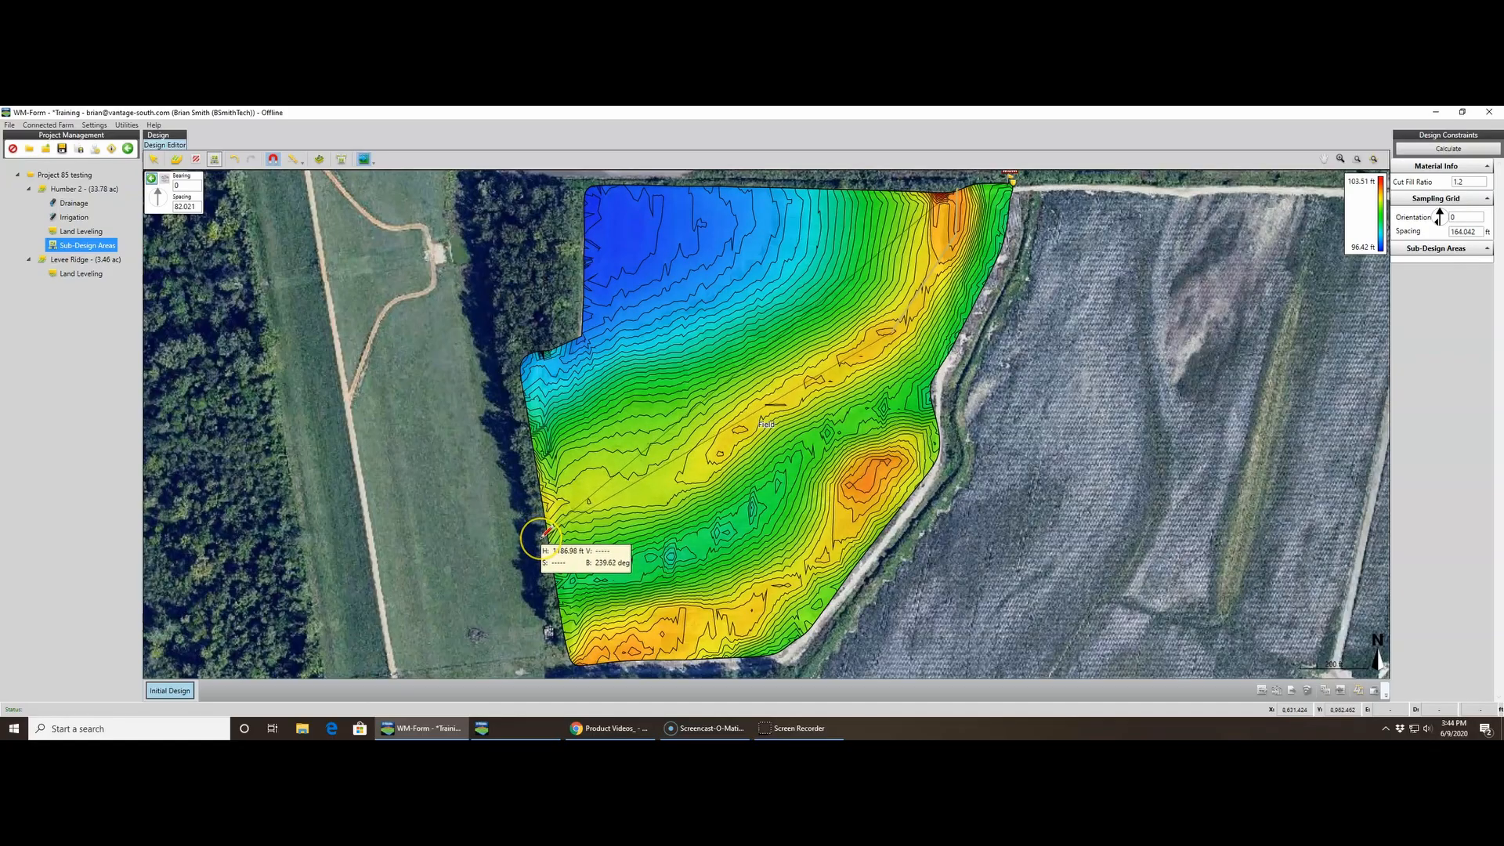
click(546, 533)
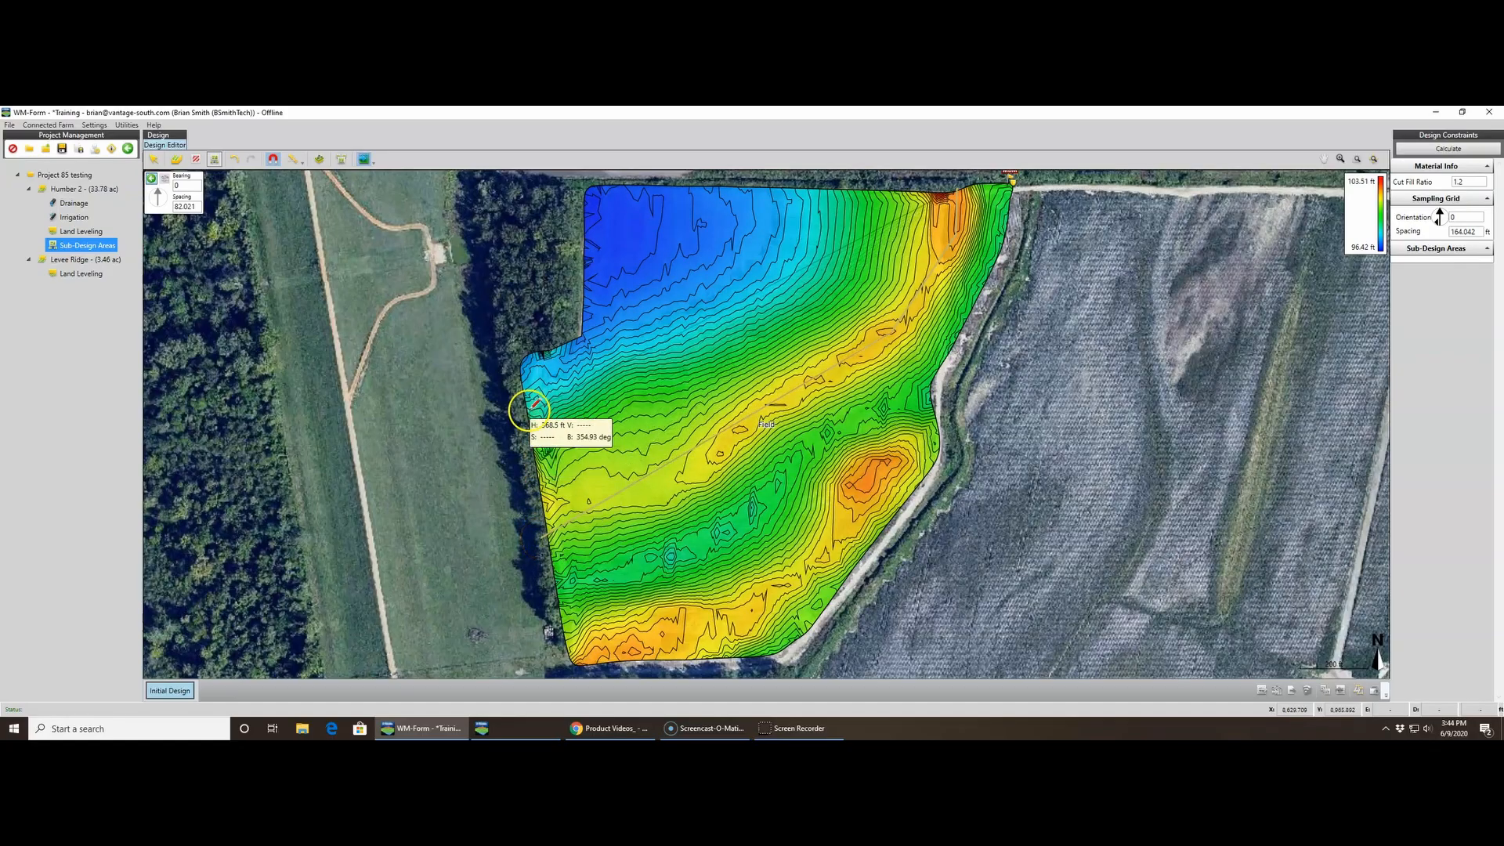
click(518, 352)
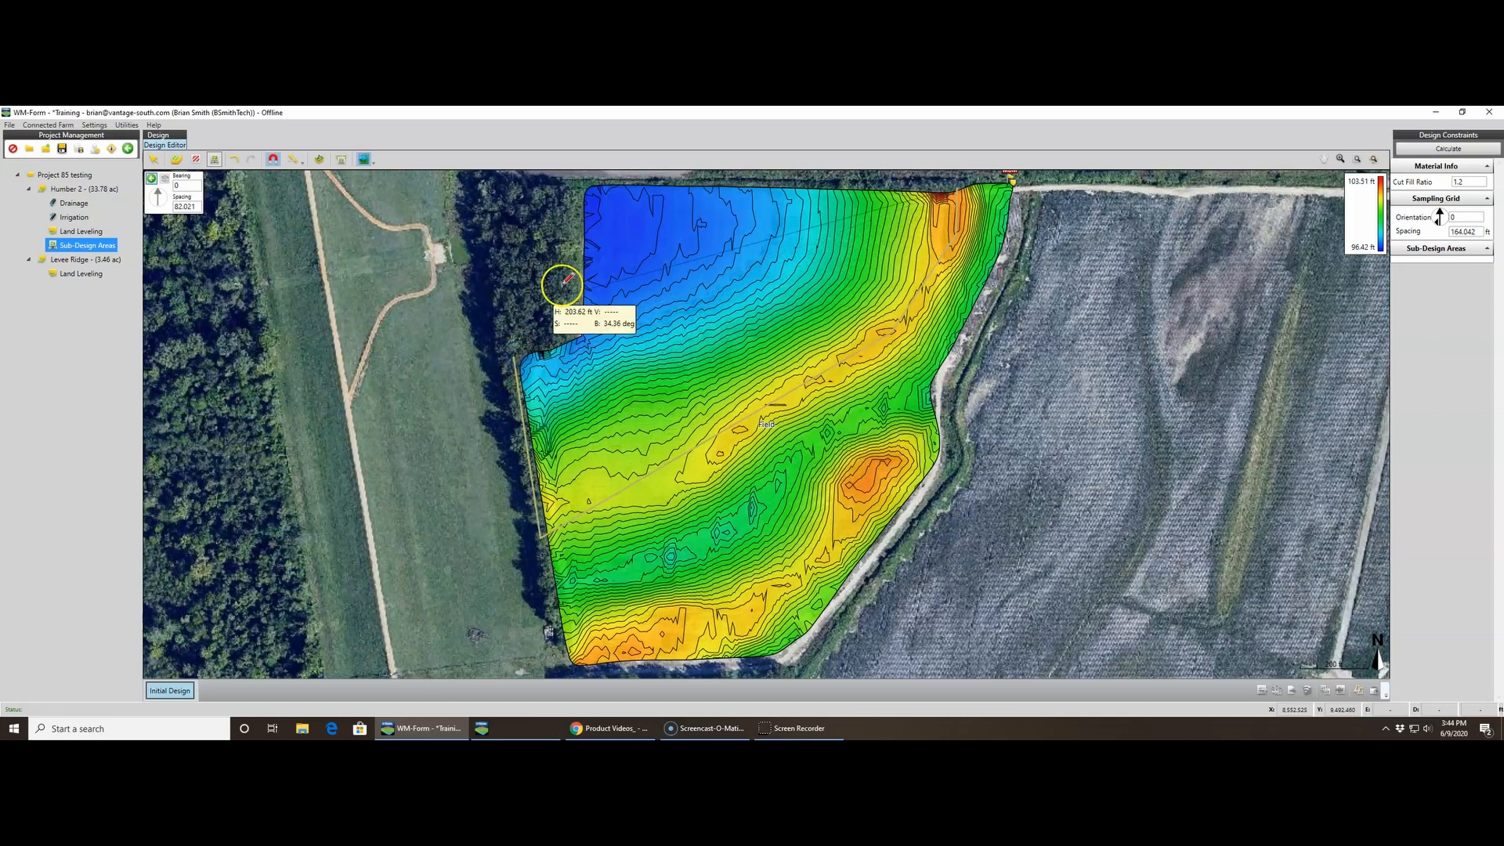
click(585, 182)
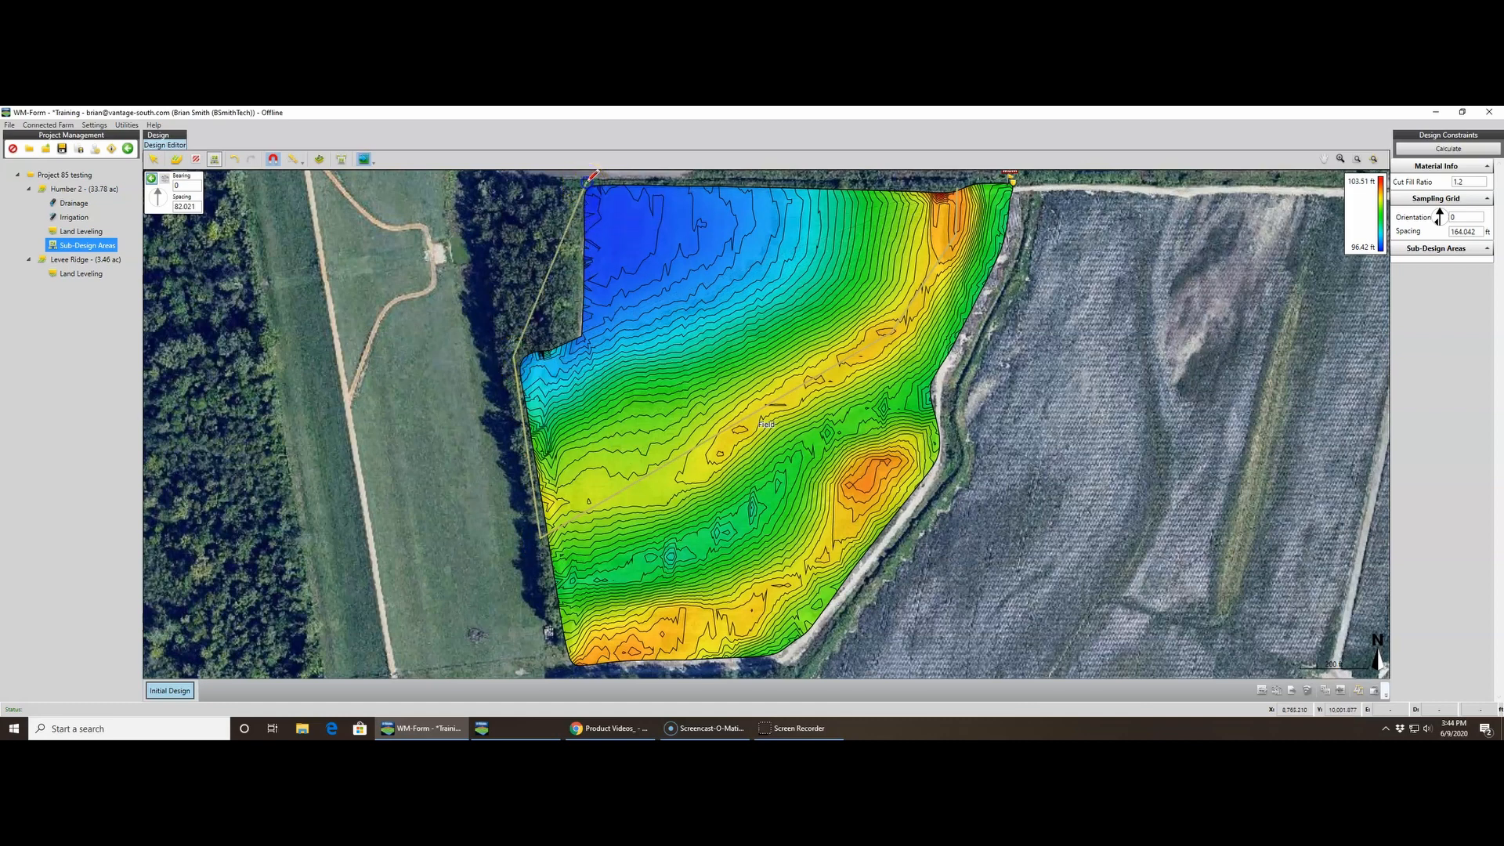
right_click(604, 196)
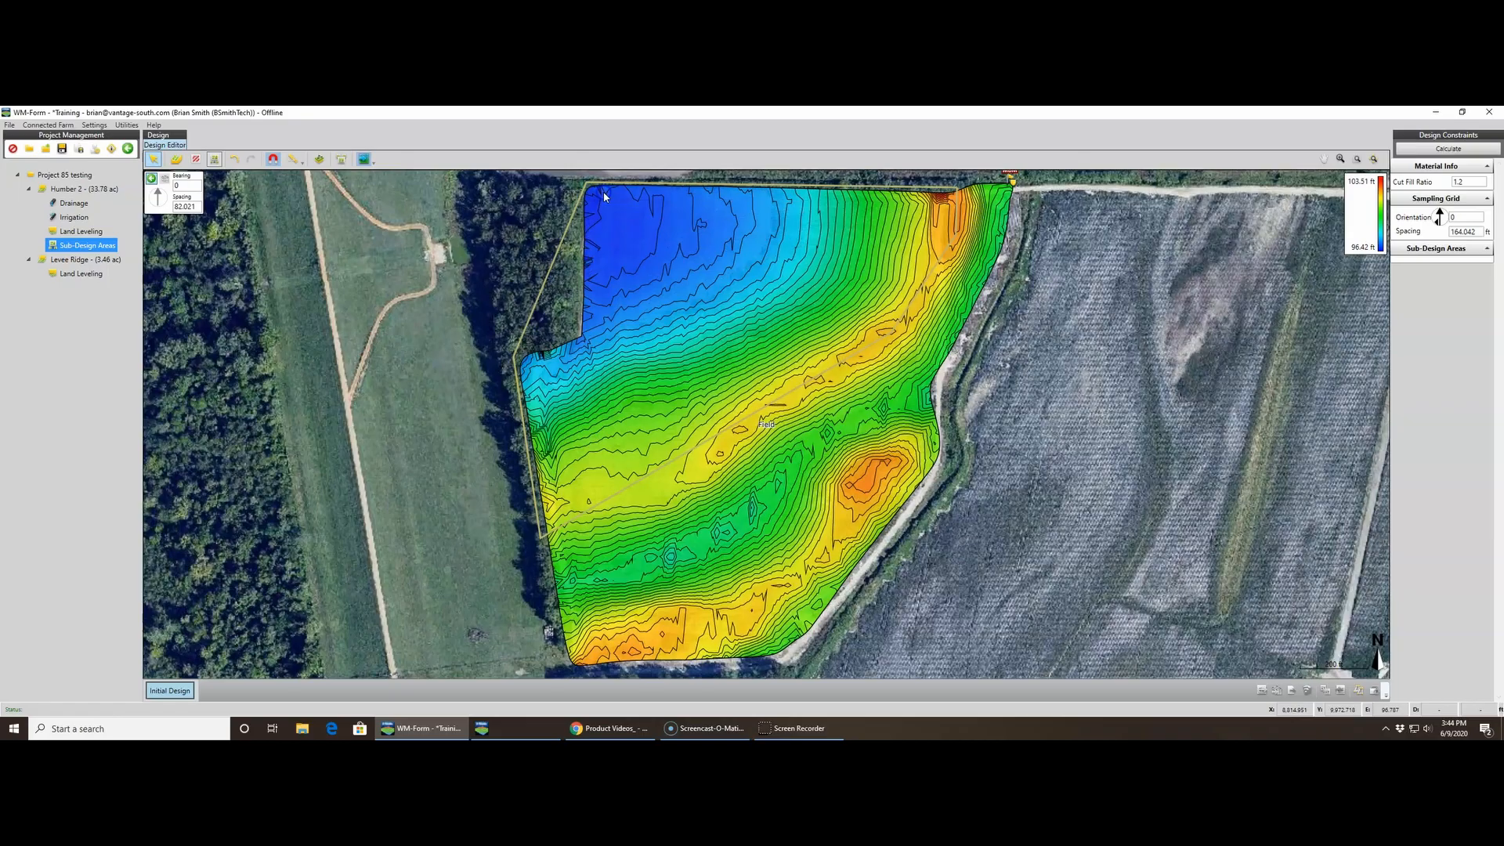
click(618, 215)
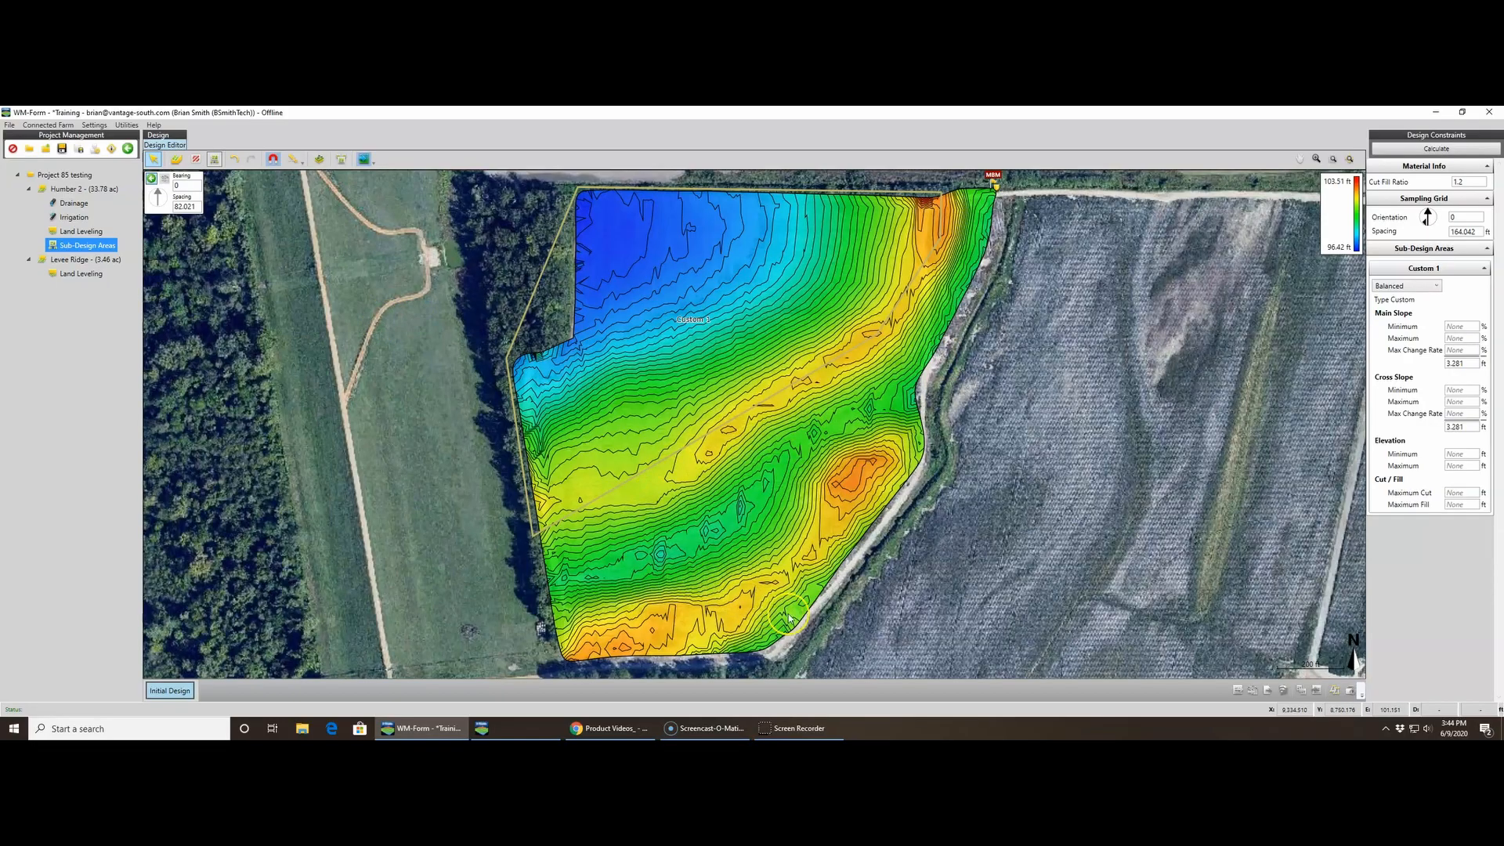
- Draw a second Custom sub-design area over the southern part of the field, following the ridge and enclosing the south and east edges
click(197, 160)
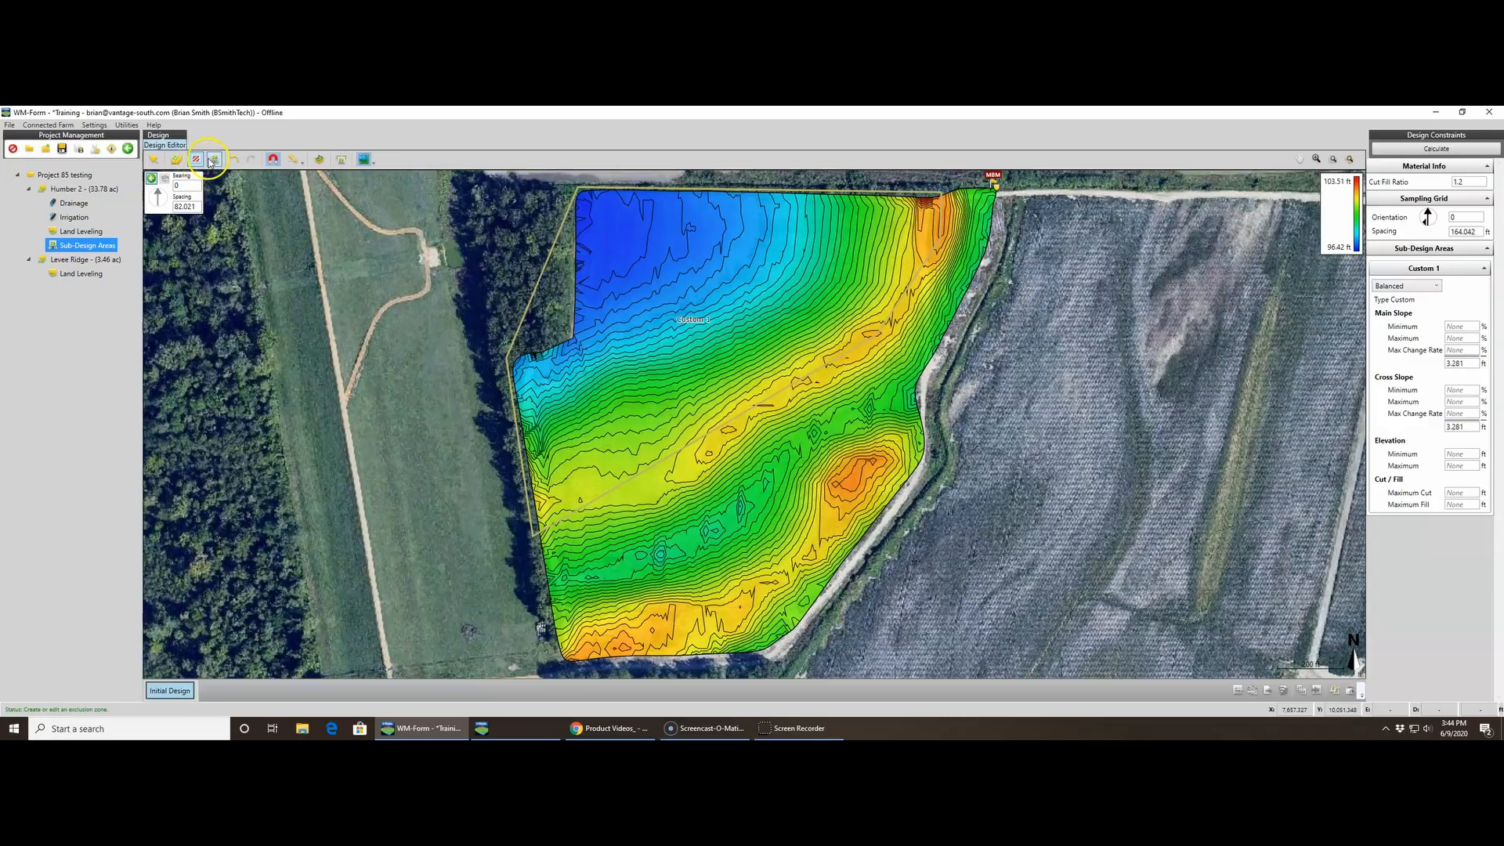
click(212, 160)
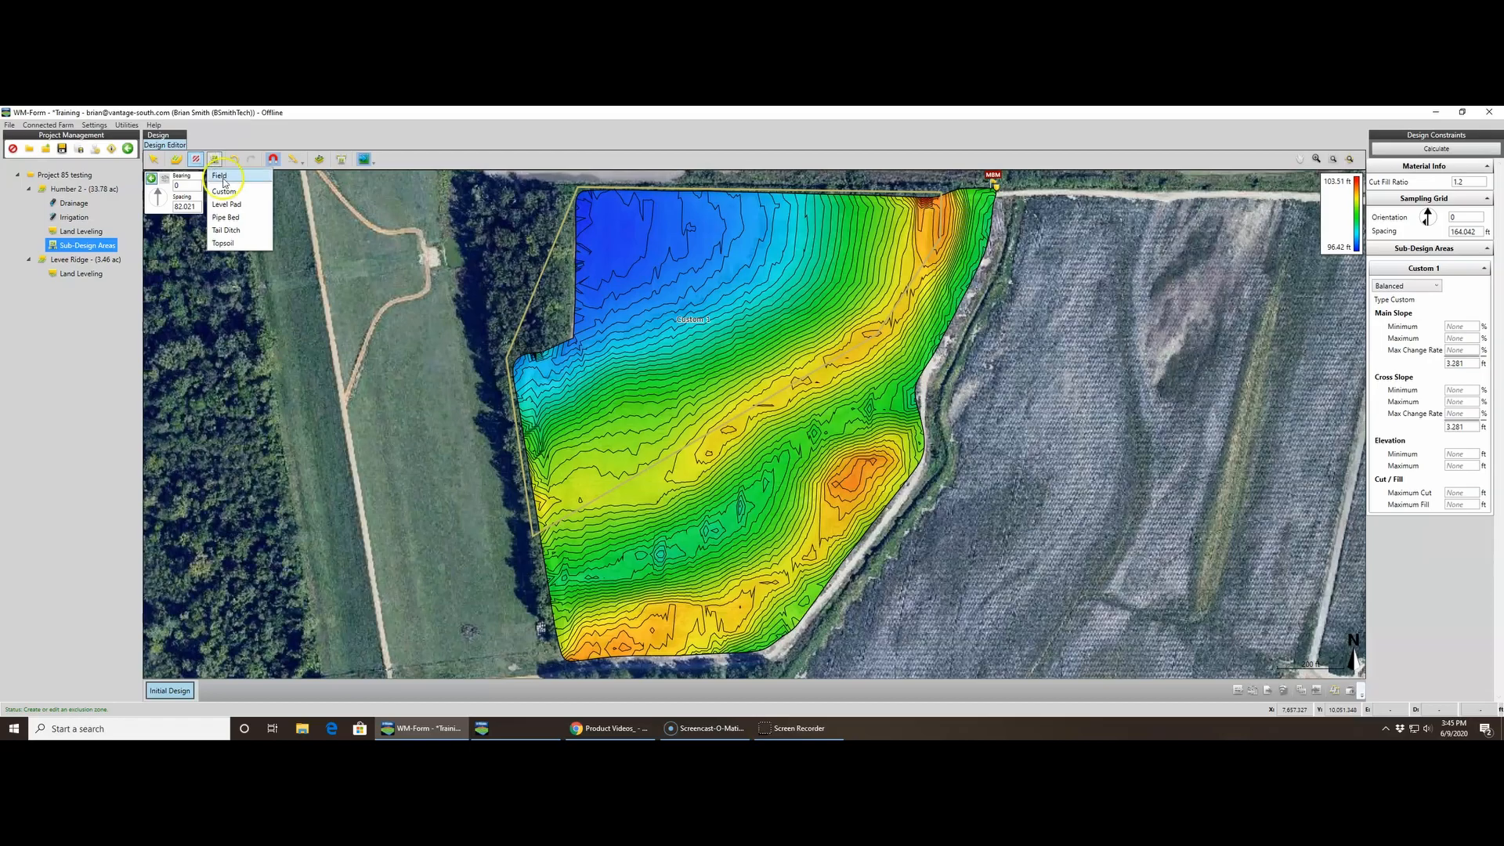
click(223, 186)
click(227, 204)
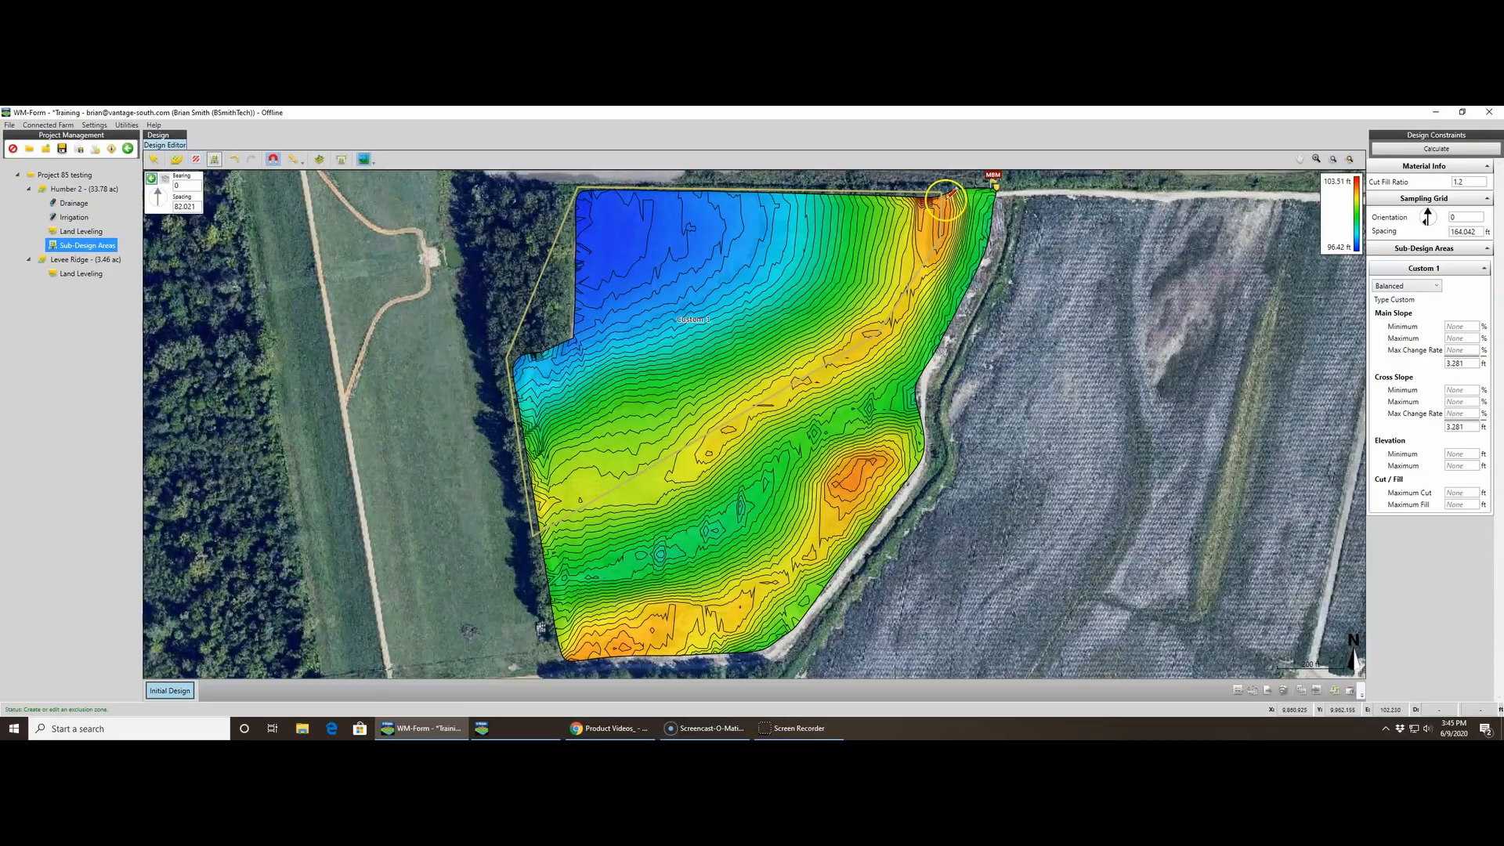
click(940, 191)
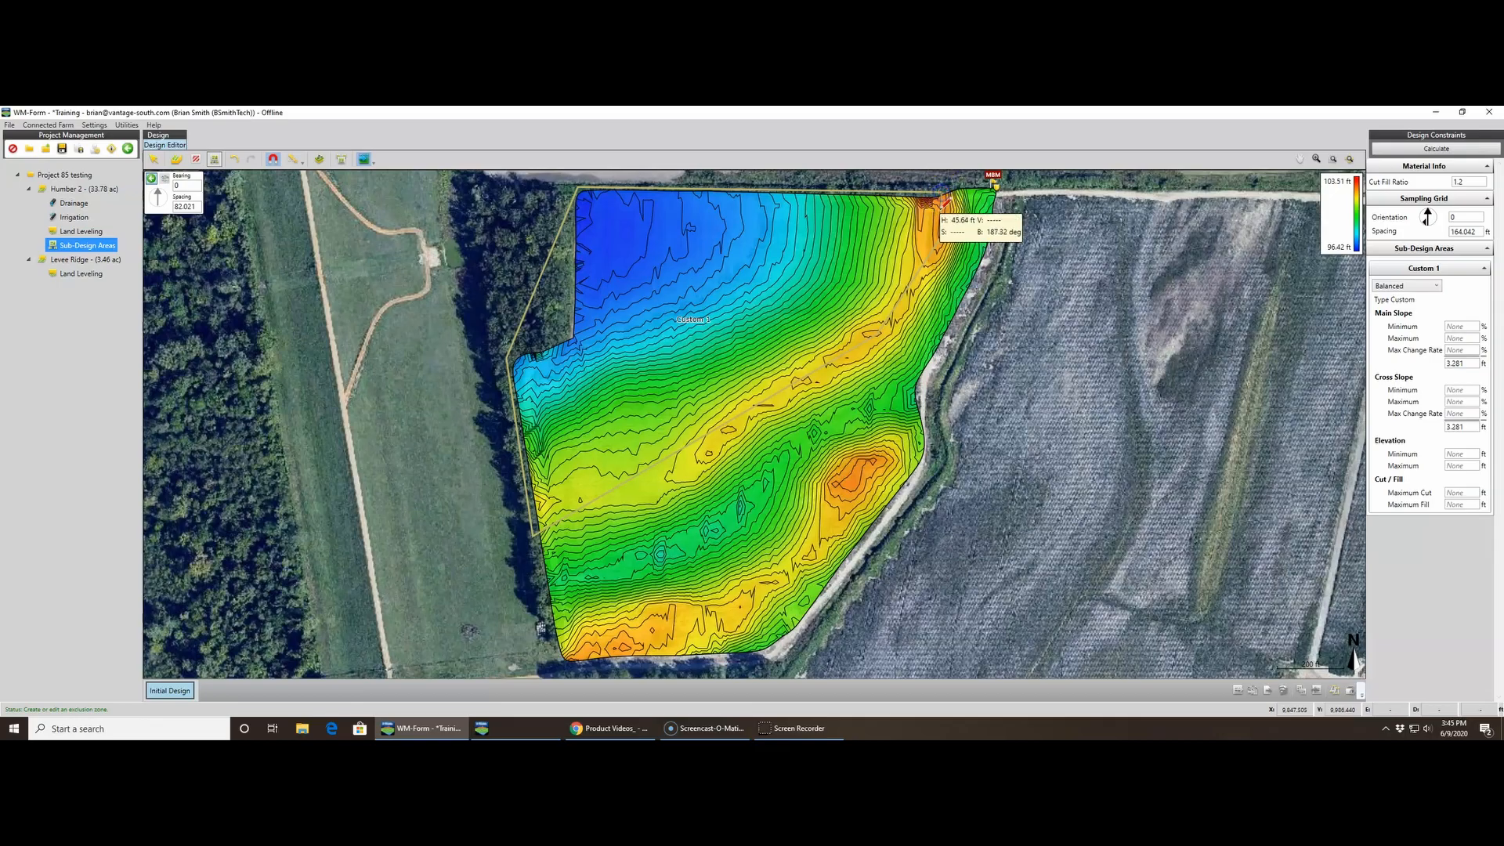
click(942, 235)
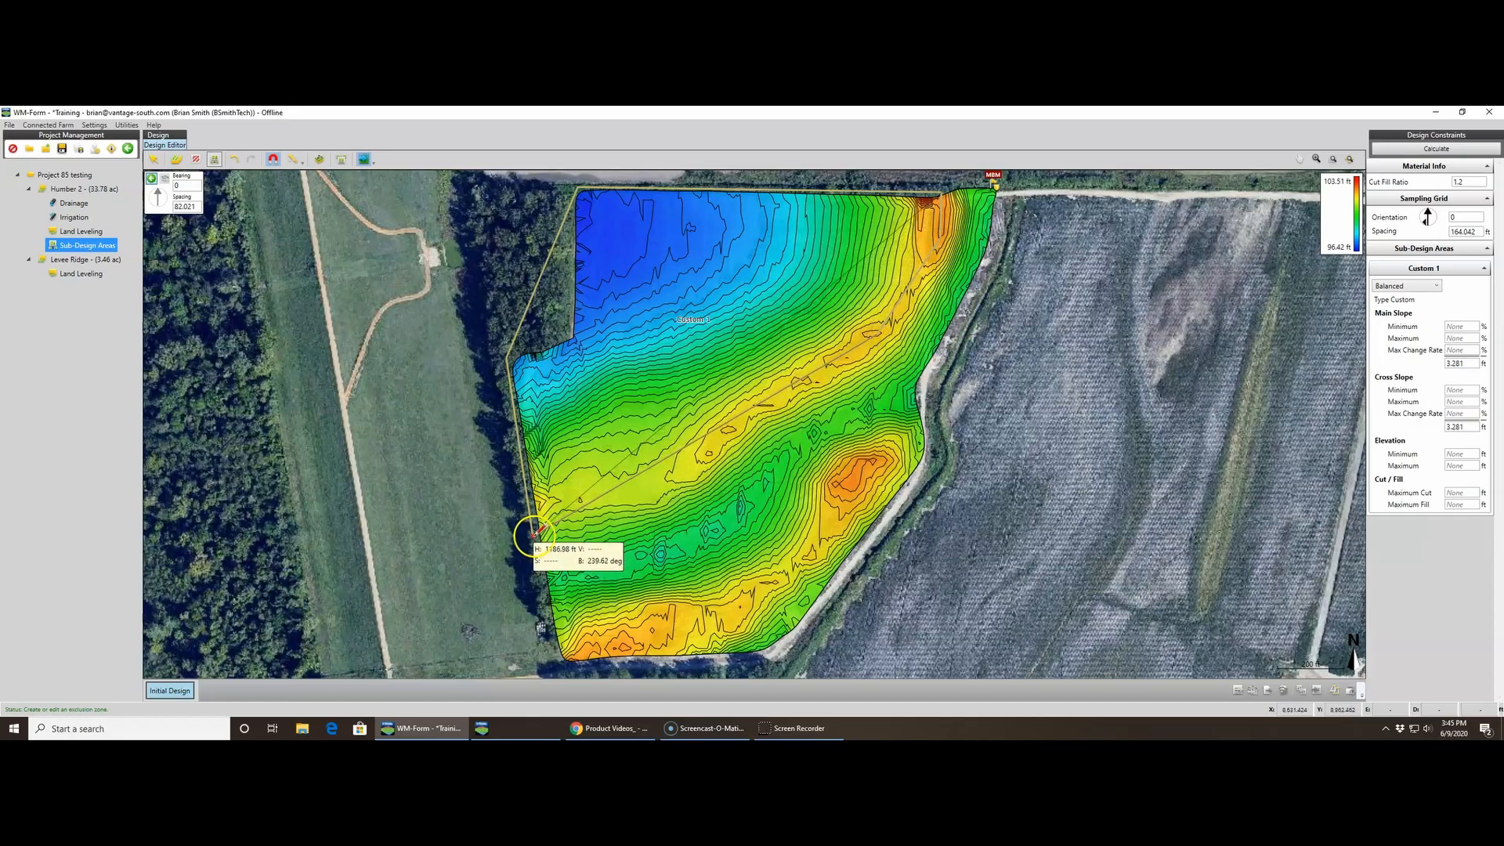
click(535, 536)
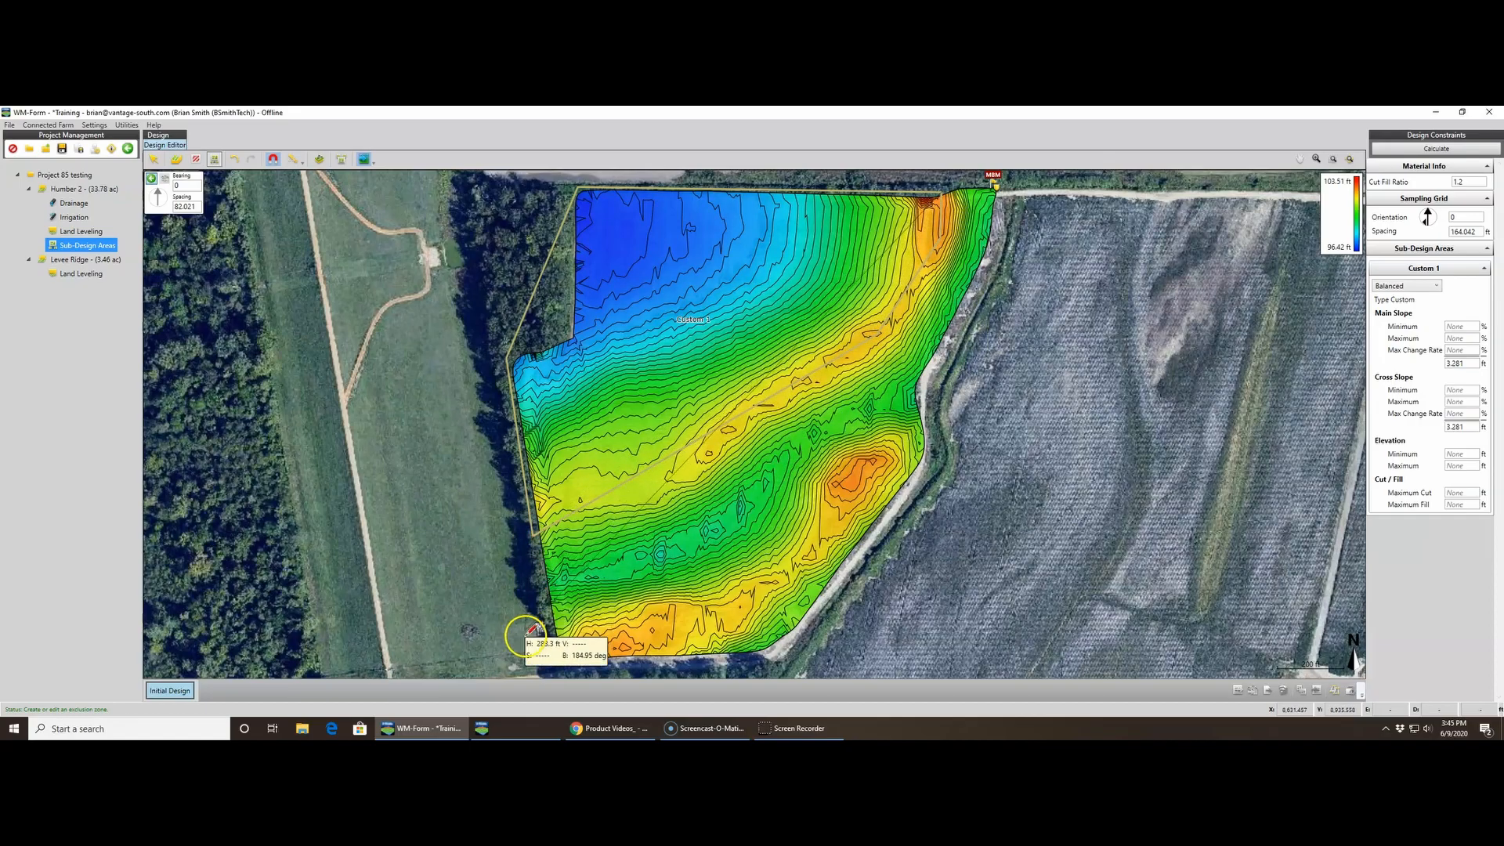
click(558, 665)
click(773, 666)
click(940, 458)
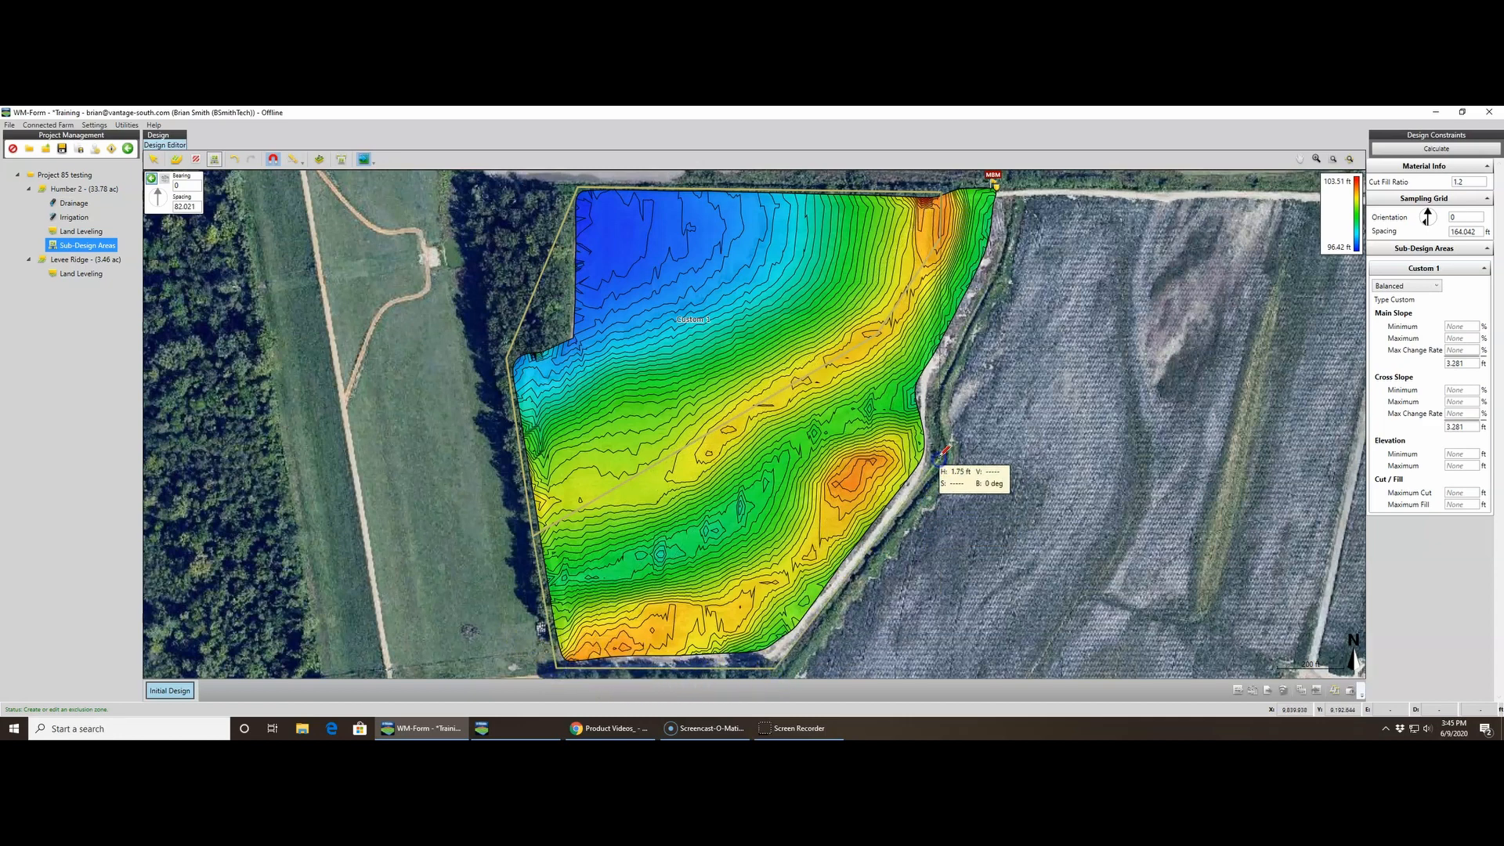
click(1007, 177)
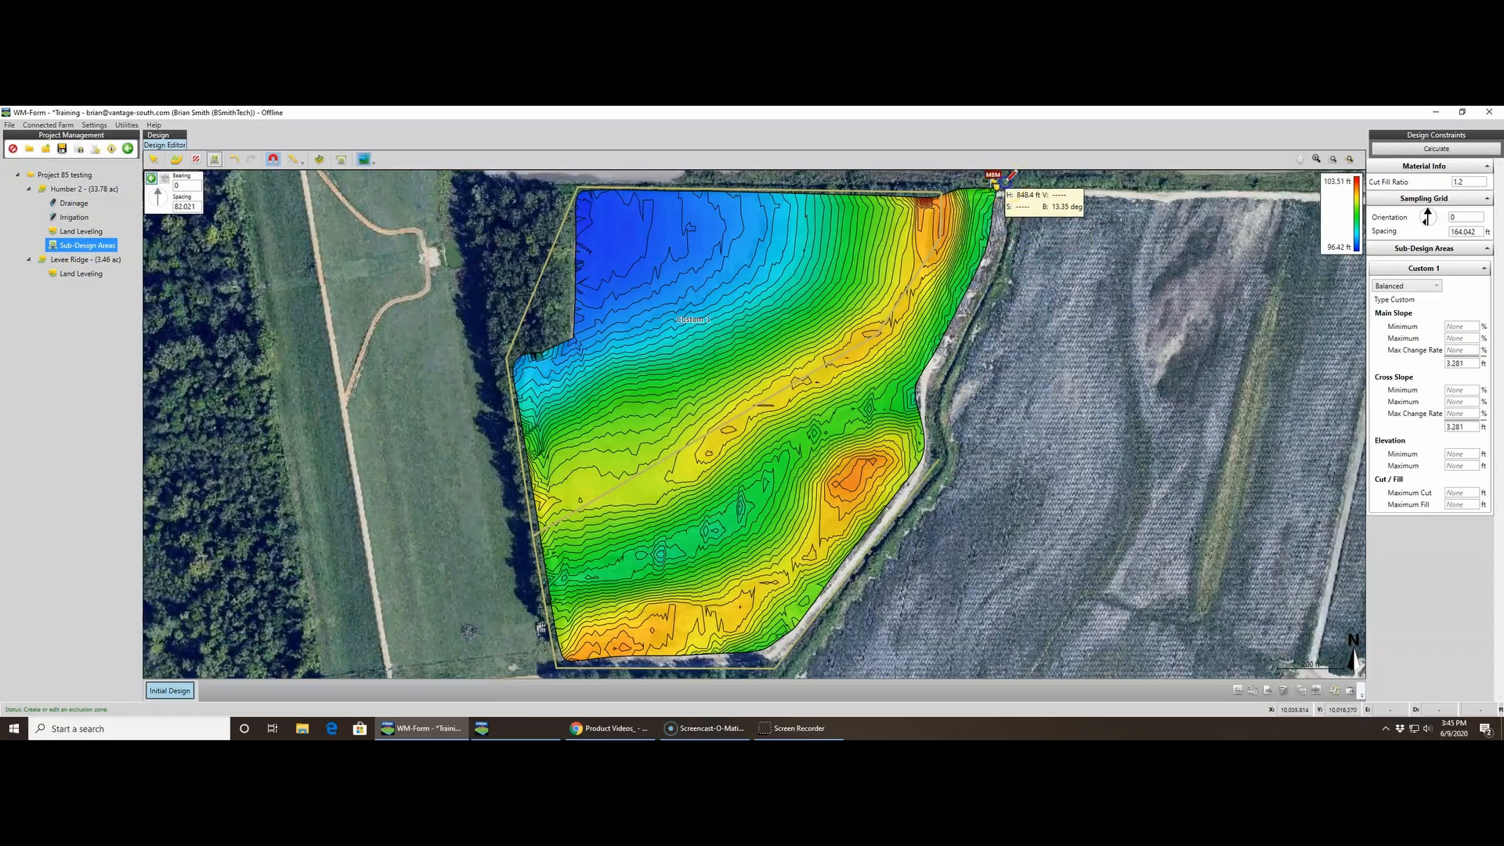
right_click(951, 188)
click(983, 193)
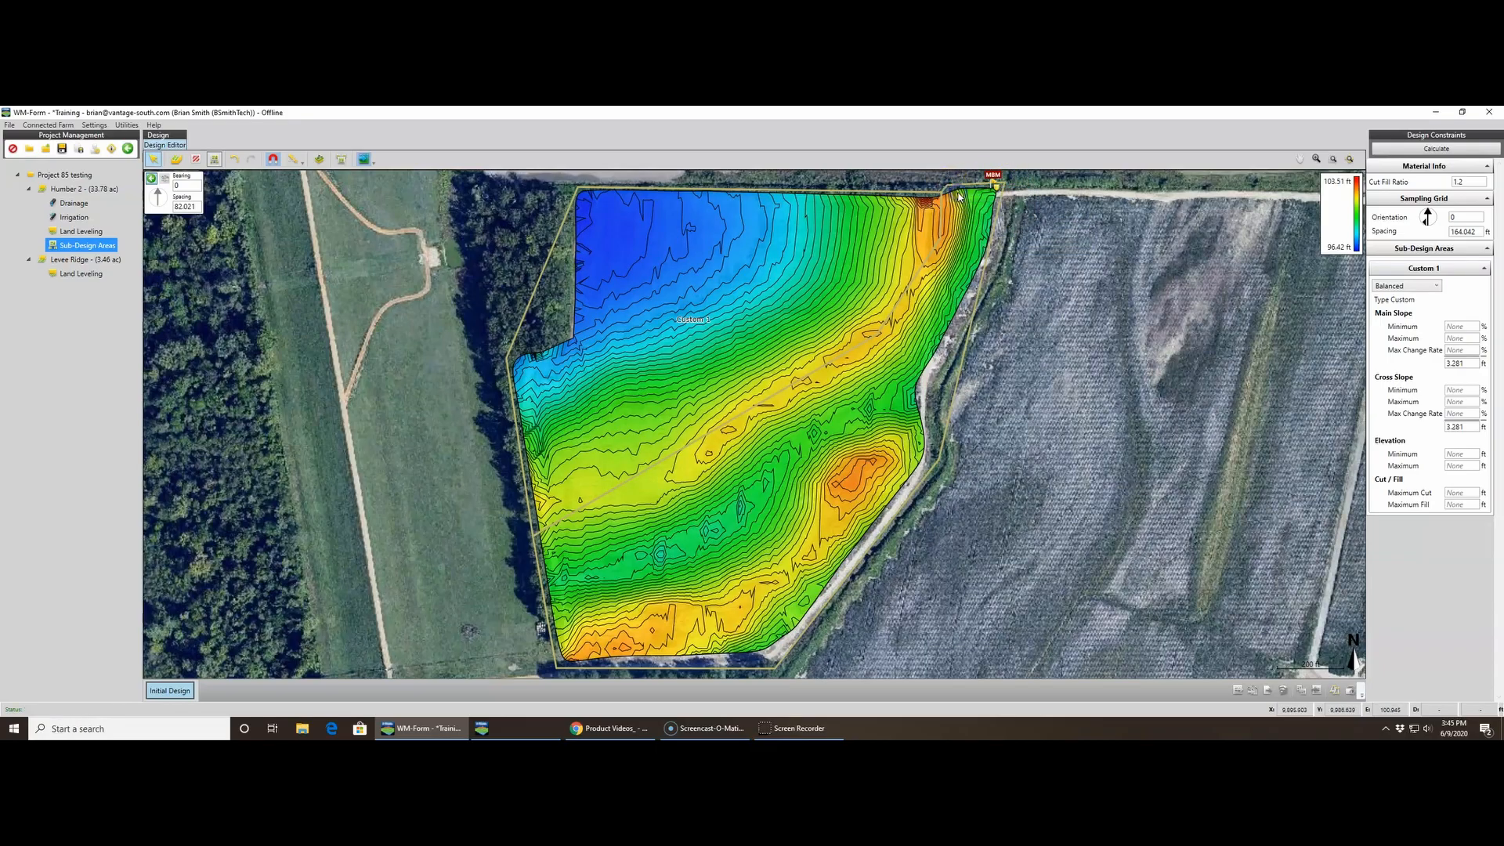
click(958, 202)
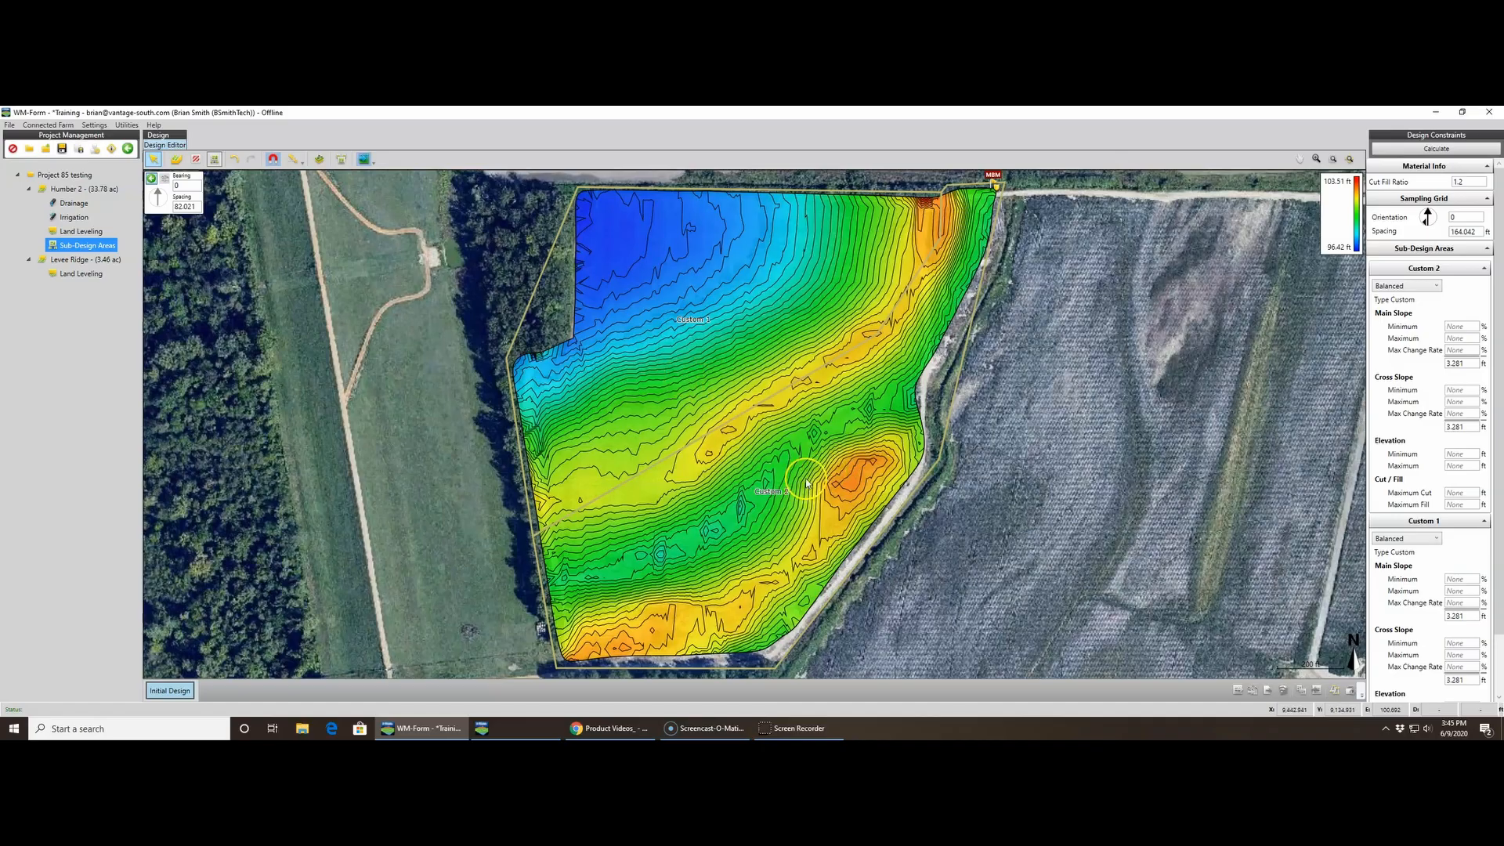
- Set the sampling grid orientation to 320 and spacing to 35 ft, after checking the downhill direction in Humber 2's Land Leveling design
click(82, 231)
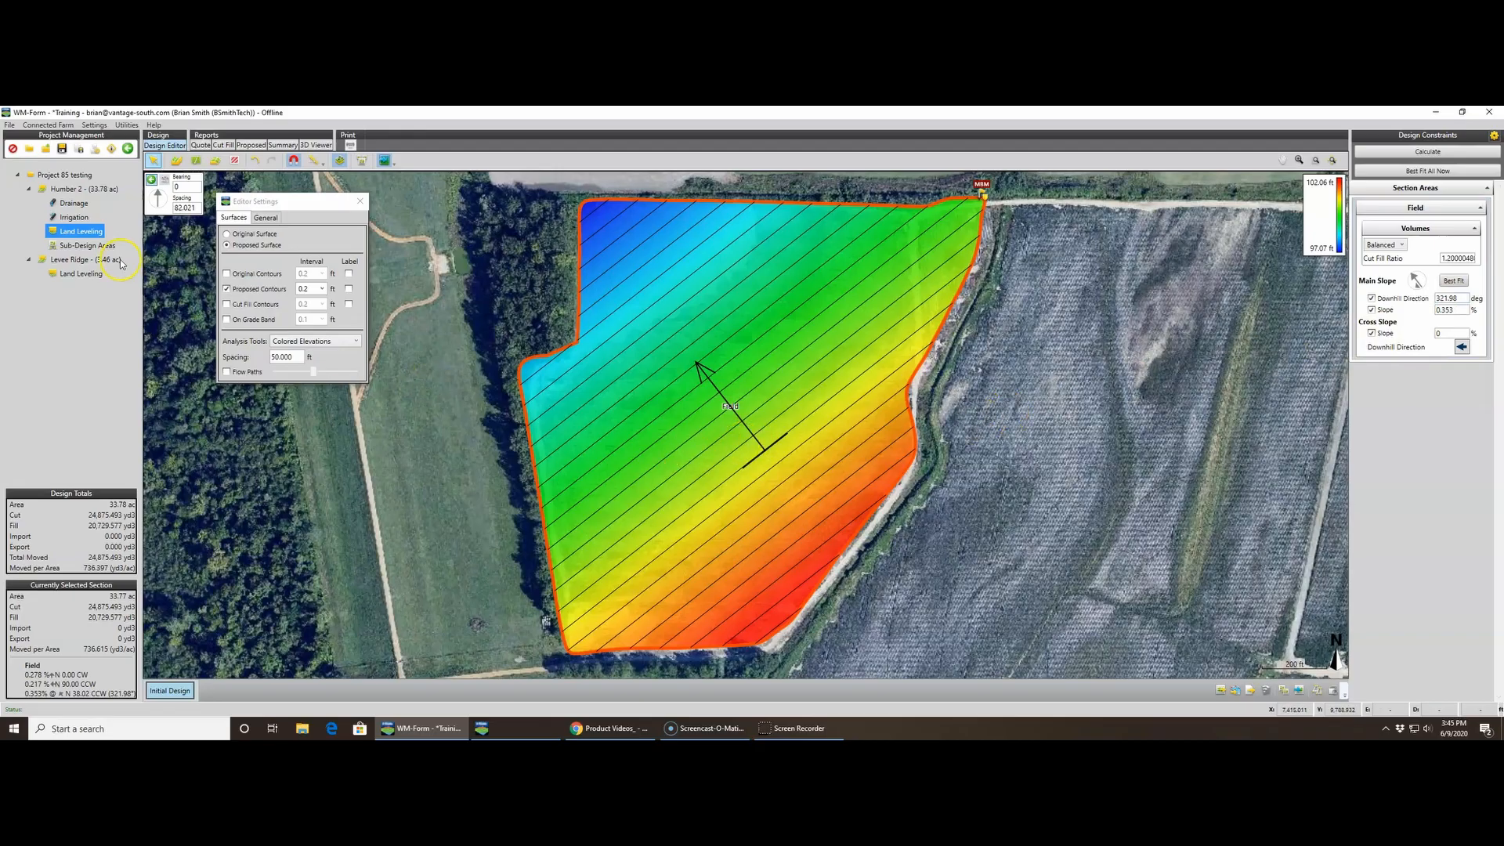
click(88, 245)
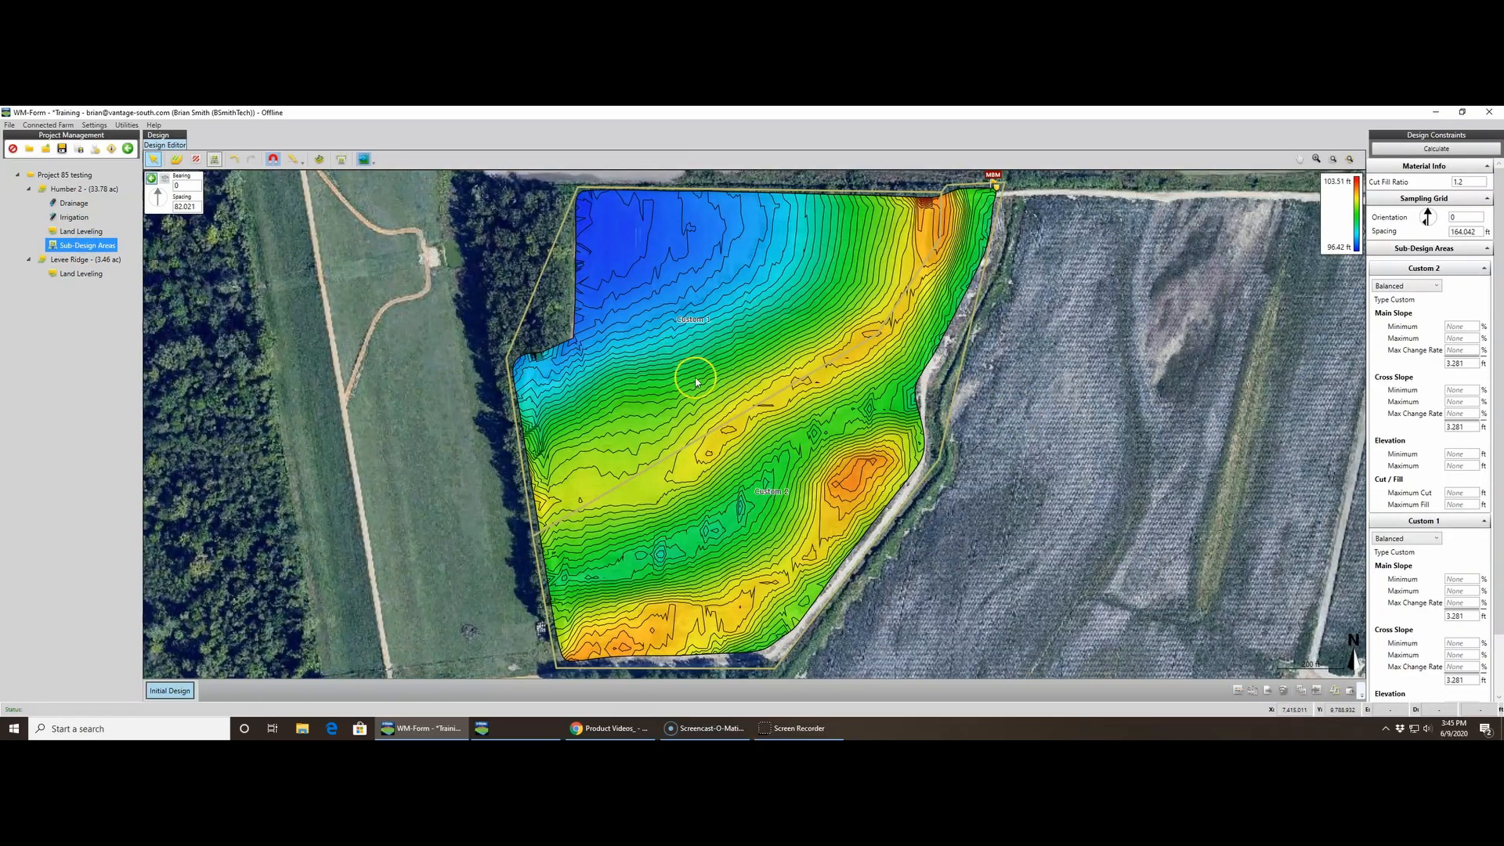
click(1452, 218)
key(Return)
key(Tab)
text(35)
key(Tab)
drag(1477, 231, 1436, 240)
click(1445, 260)
click(1459, 305)
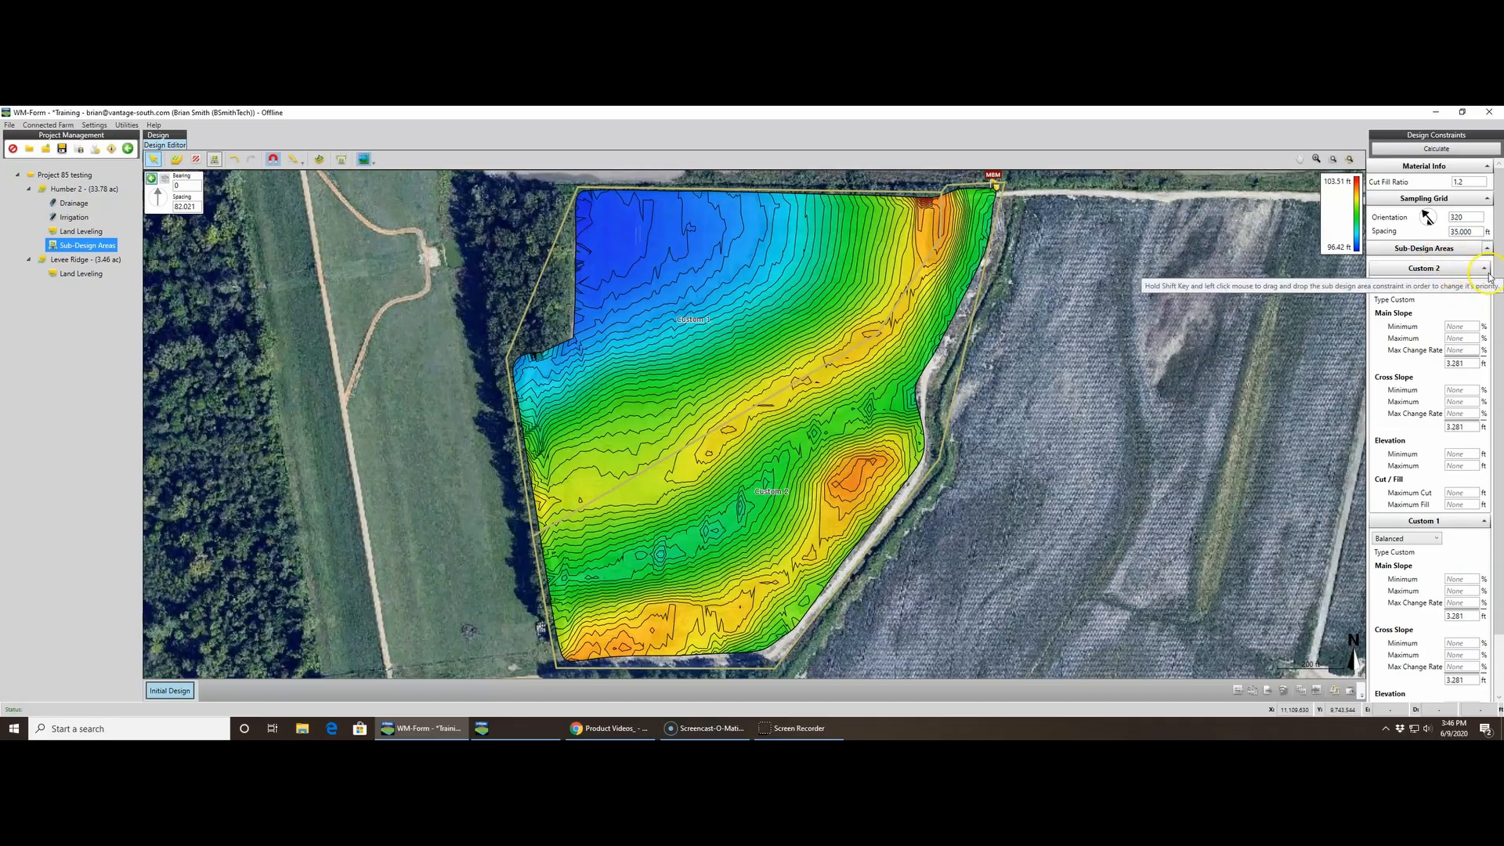
click(1456, 306)
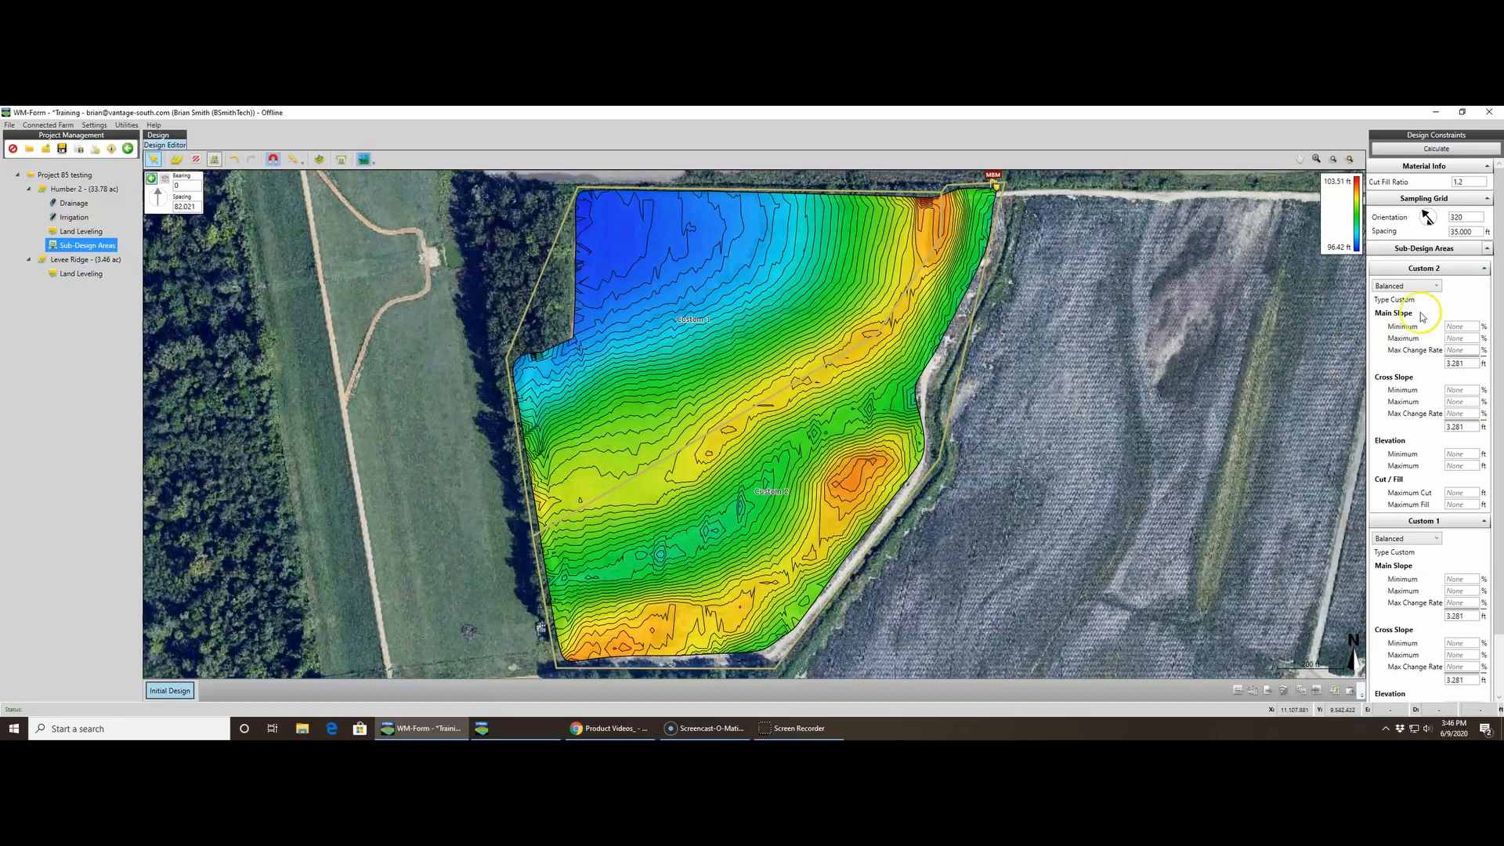
- Set Custom 1's main slope to a 0.15% minimum with a maximum change rate of 1% per 100 ft
click(1485, 268)
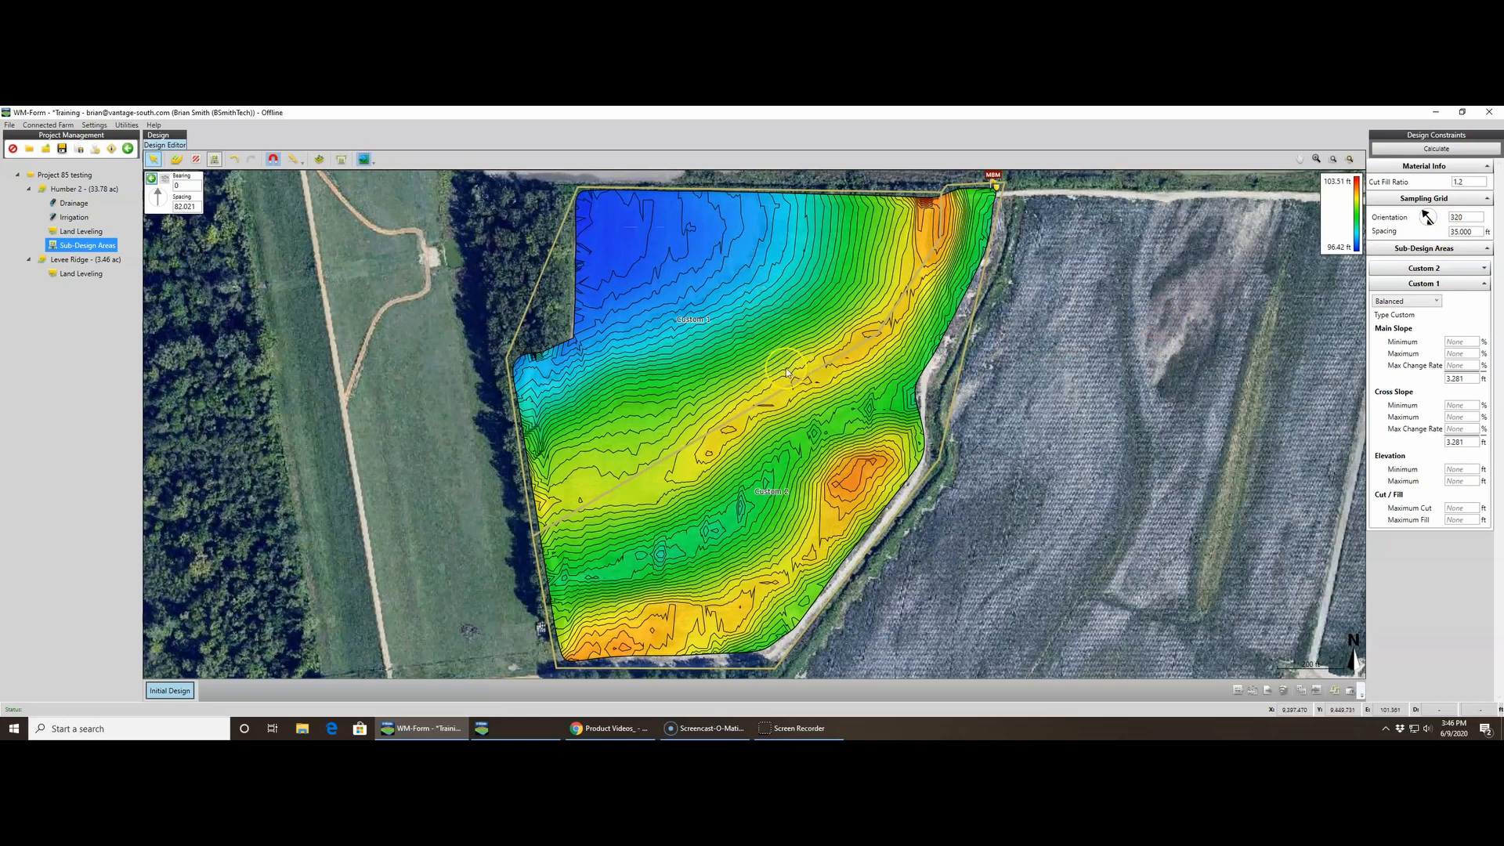
click(1469, 342)
key(Tab)
key(Tab)
text(1)
key(Tab)
text(1)
key(Tab)
click(1455, 365)
click(1462, 381)
click(1458, 384)
click(1455, 322)
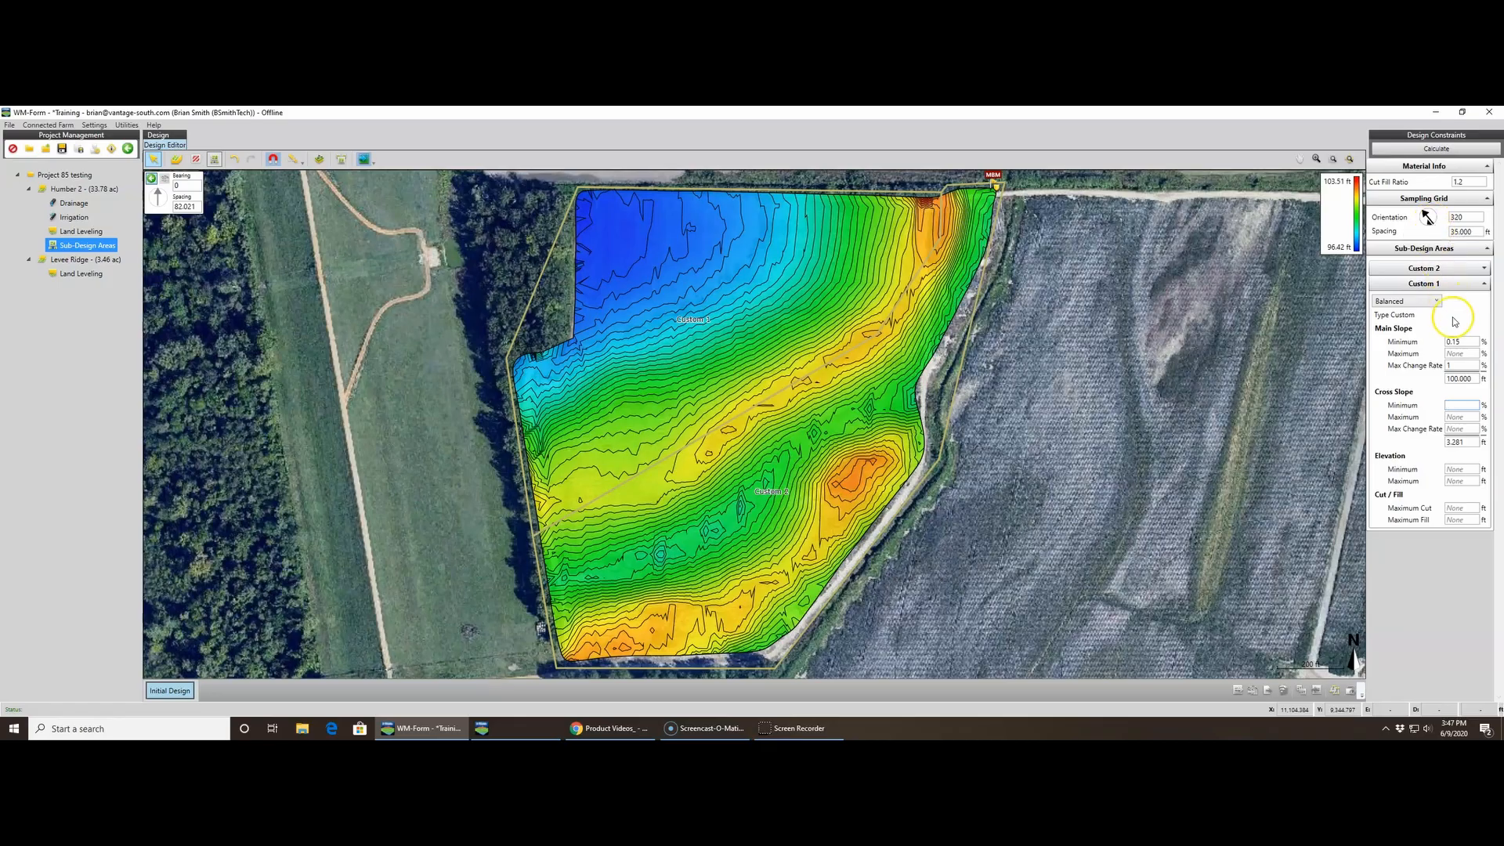
- Limit Custom 1's cross slope to between -0.15% and 0.15%, with a maximum change rate of 1% per 300 ft
click(1472, 405)
text(-.15)
key(Tab)
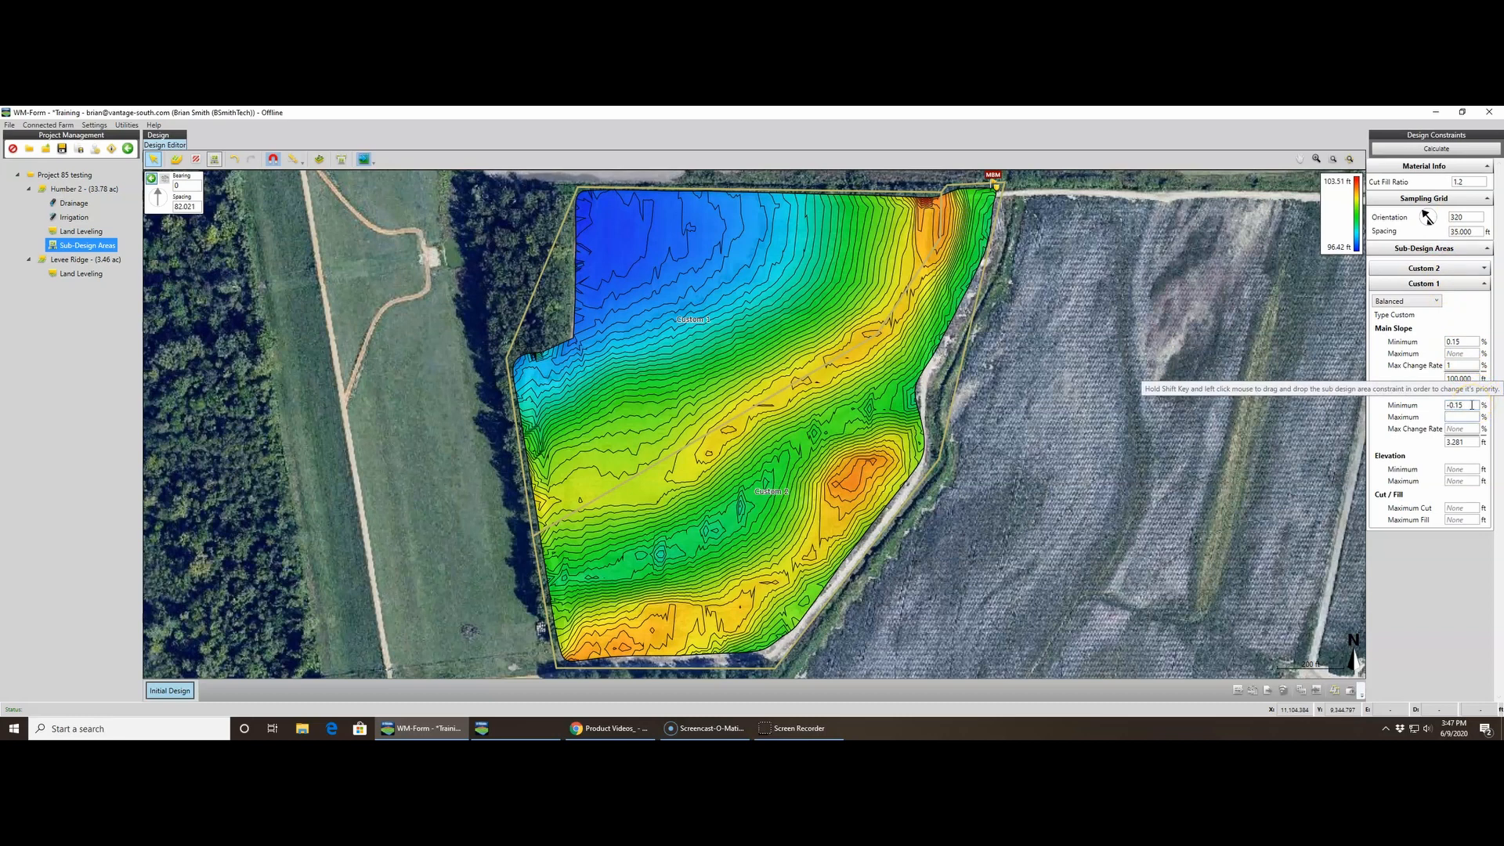
text(.15)
key(Tab)
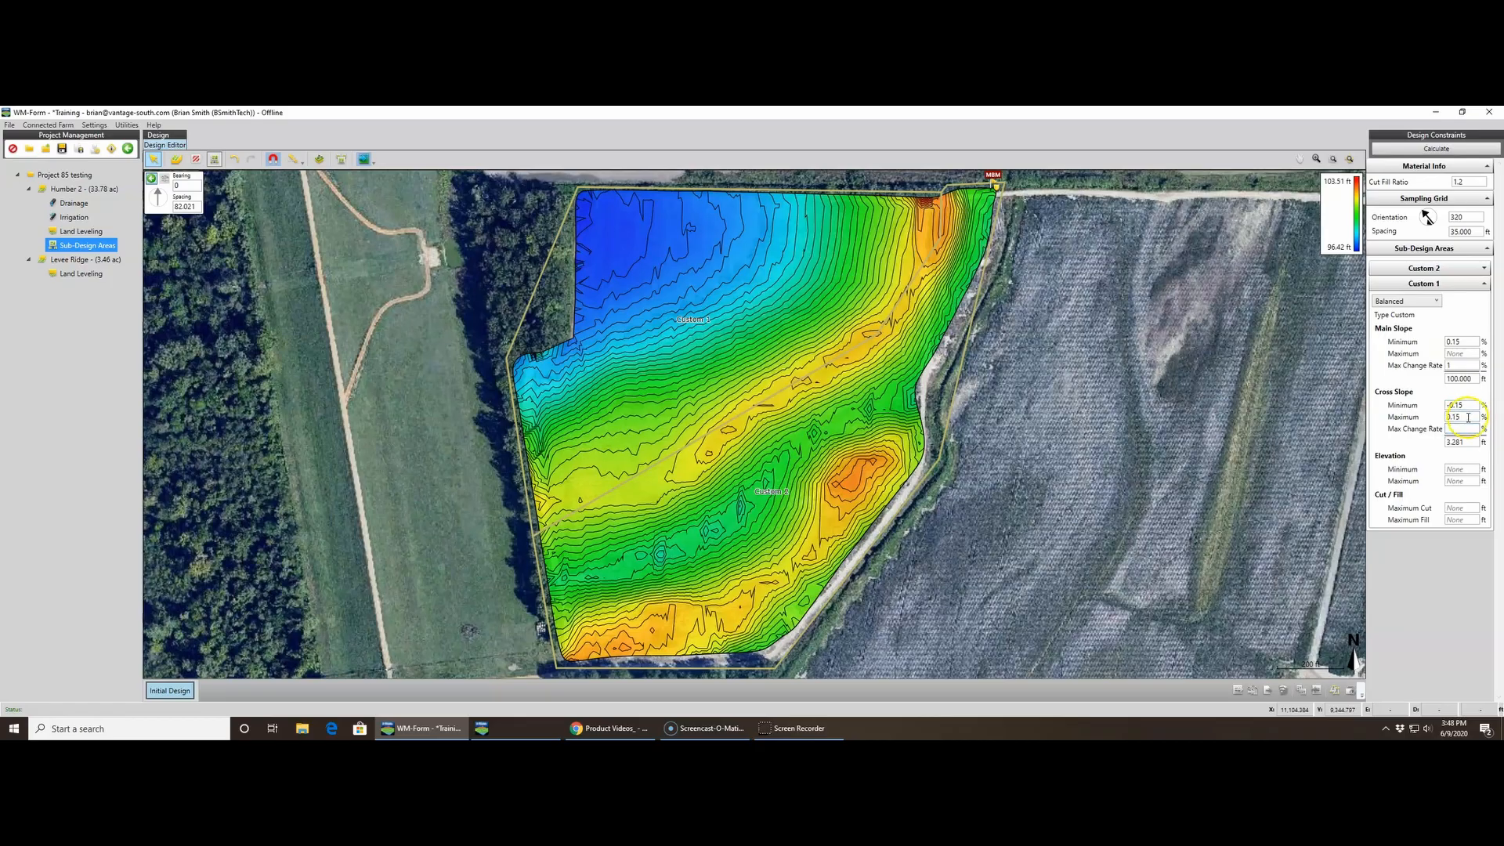
click(1461, 429)
double_click(1467, 440)
text(300)
key(Tab)
click(1448, 469)
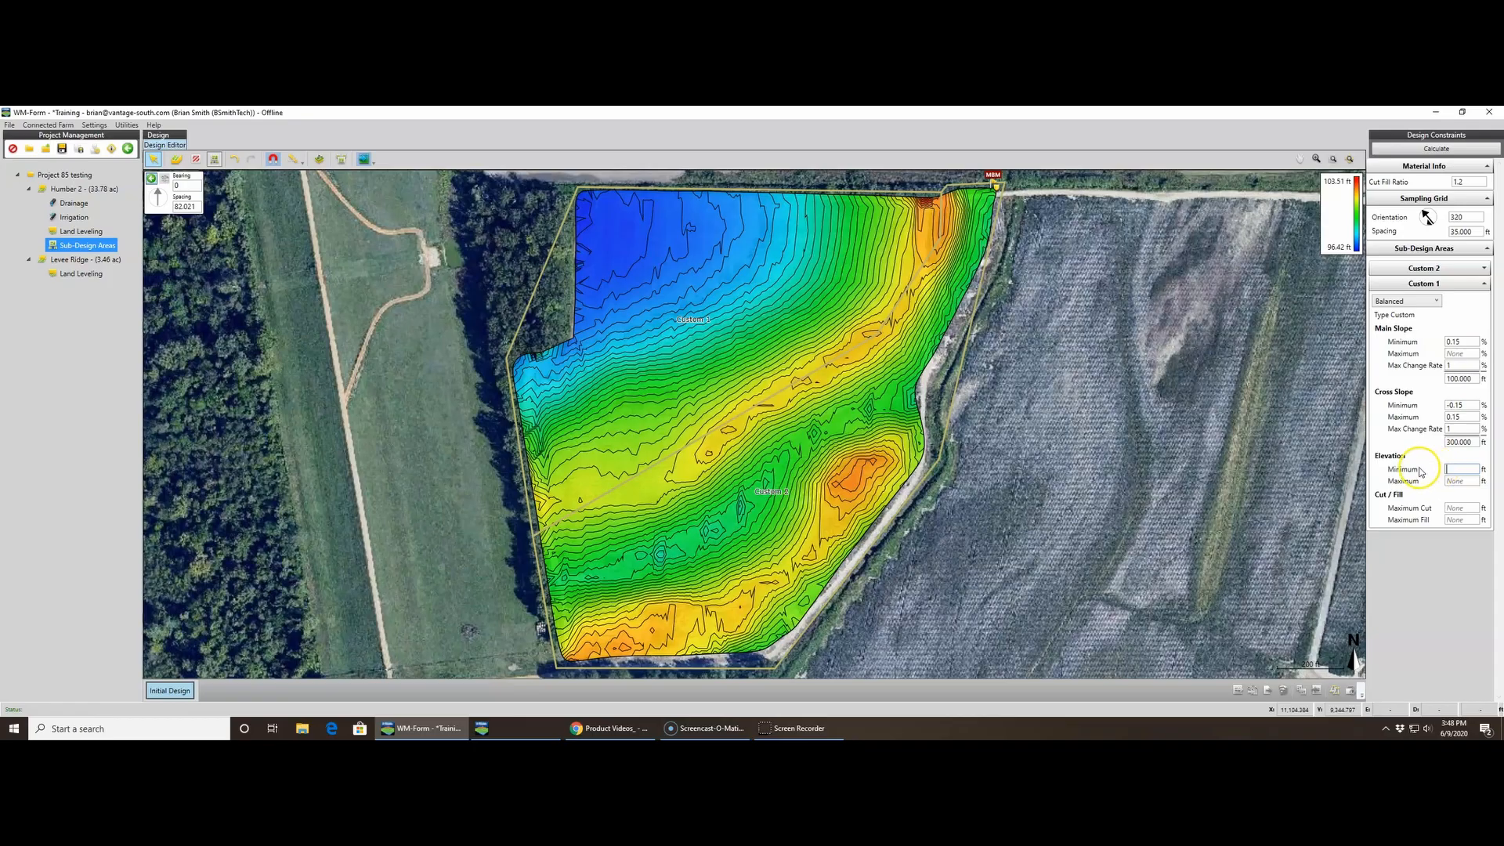
click(1435, 510)
click(1485, 288)
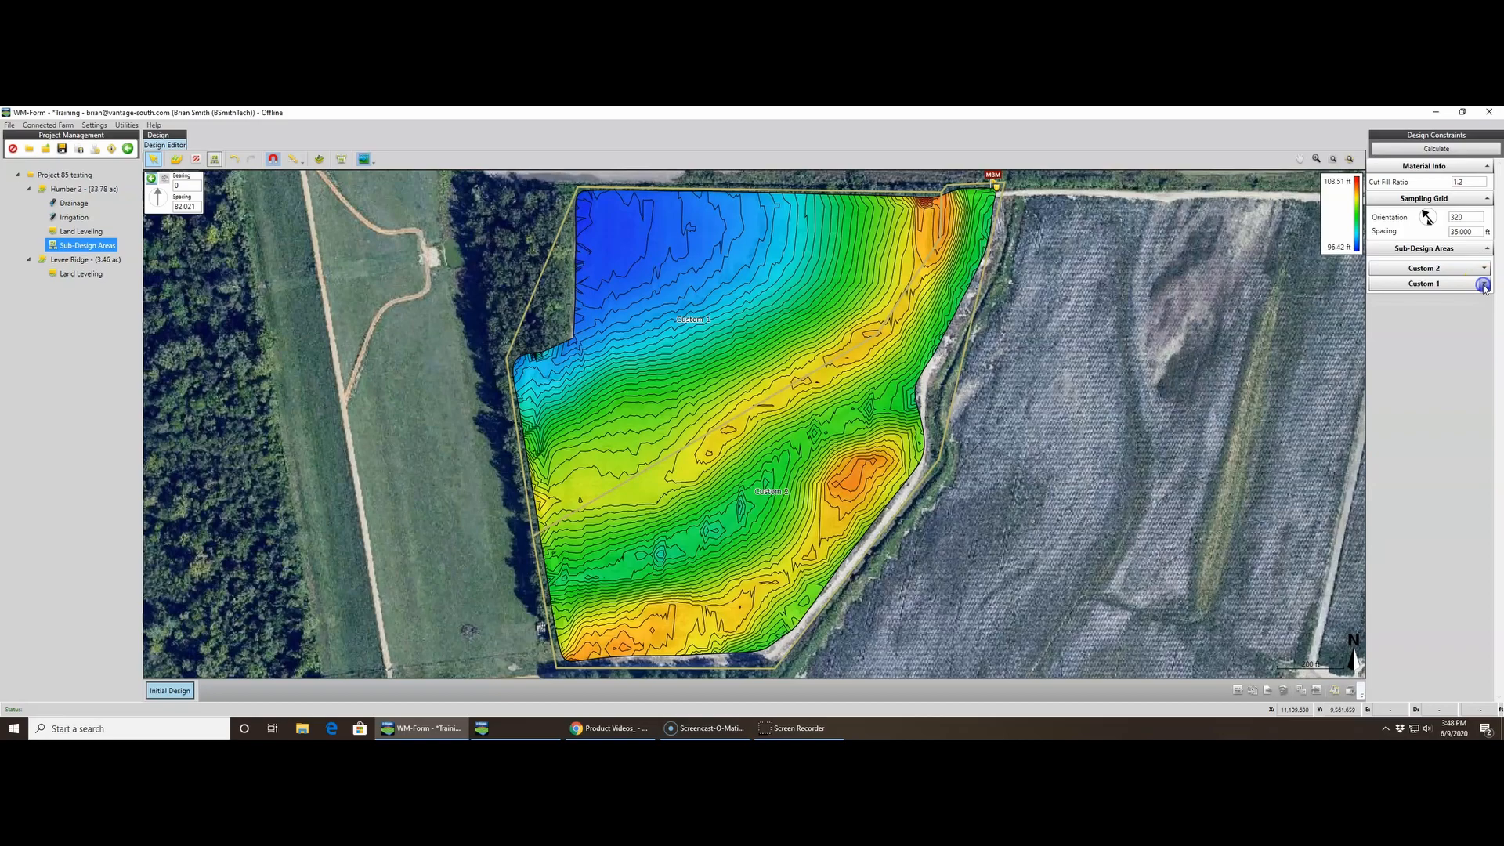
- Set Custom 2's main slope to a -0.15% maximum with a maximum change rate of 1% per 100 ft
click(1485, 270)
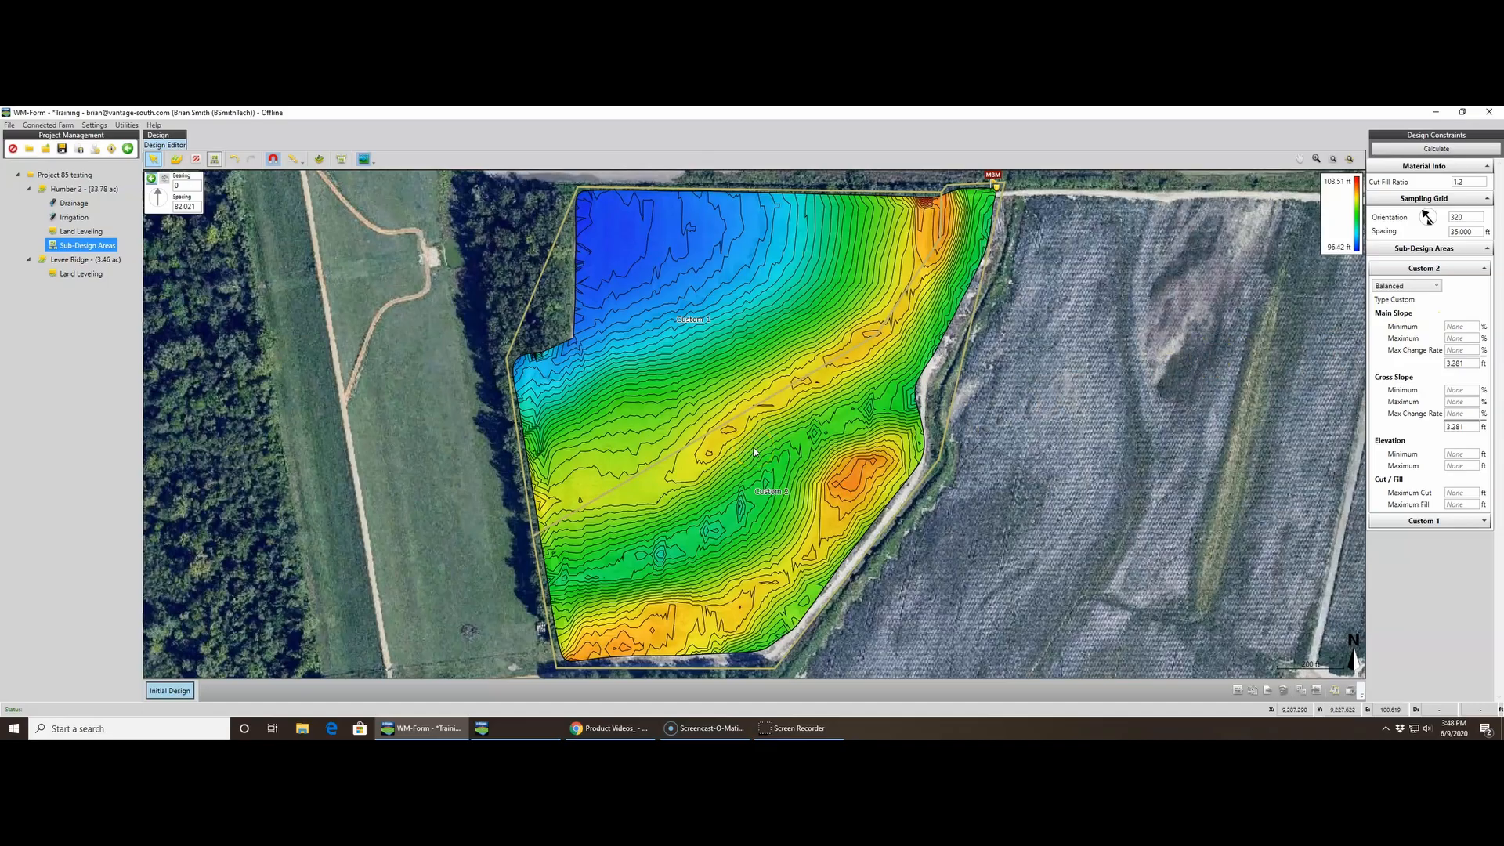
click(726, 431)
click(1459, 327)
click(1451, 340)
text(1)
key(Tab)
- Match Custom 2's cross slope to Custom 1: minimum -0.15%, maximum 0.15%, maximum change rate 1% per 300 ft
click(1485, 524)
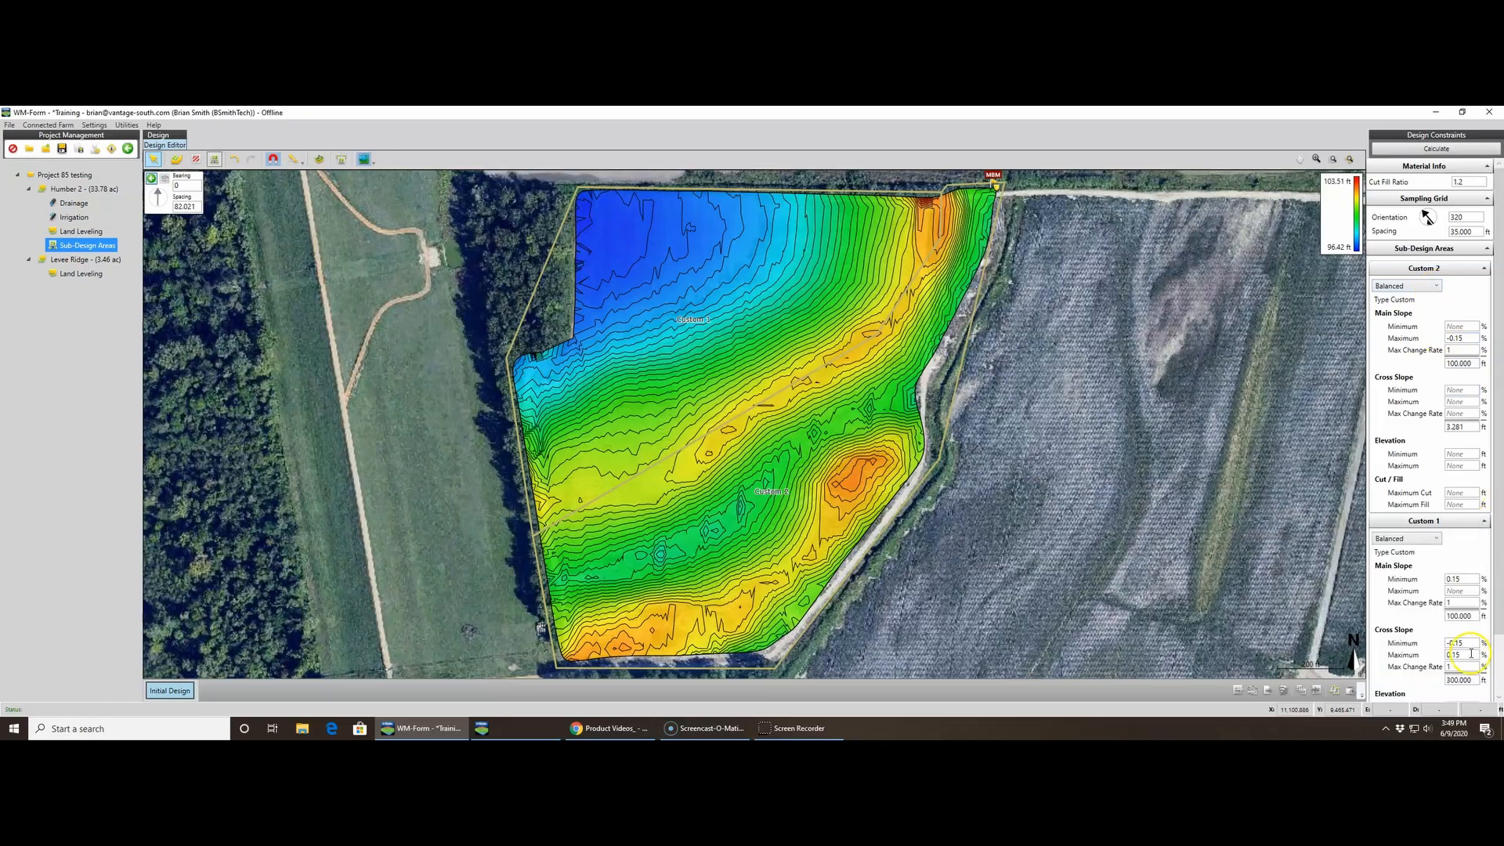
click(1484, 522)
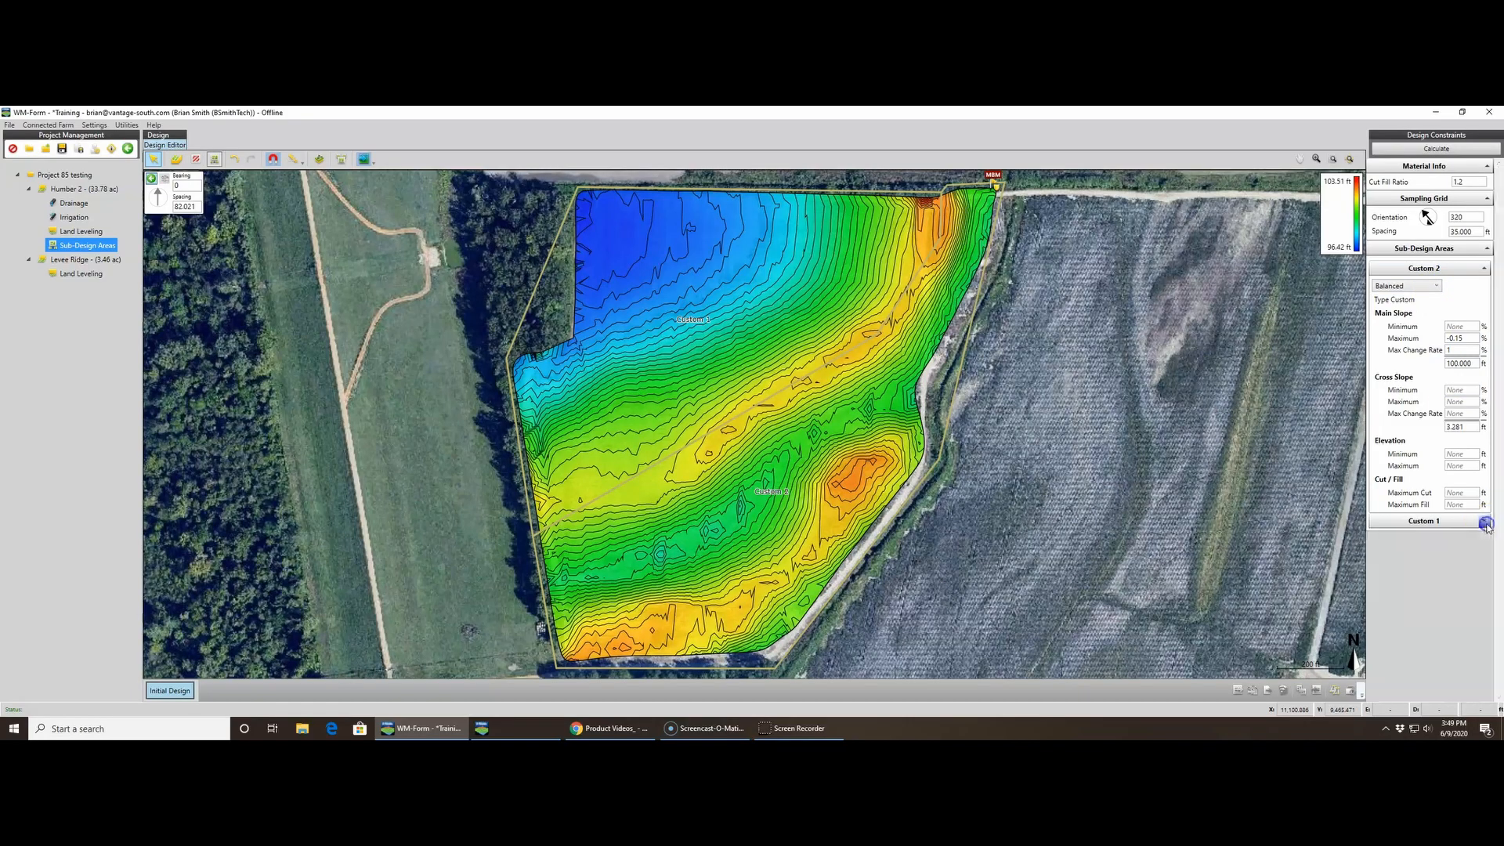
click(1466, 390)
text(300)
key(Tab)
click(1441, 338)
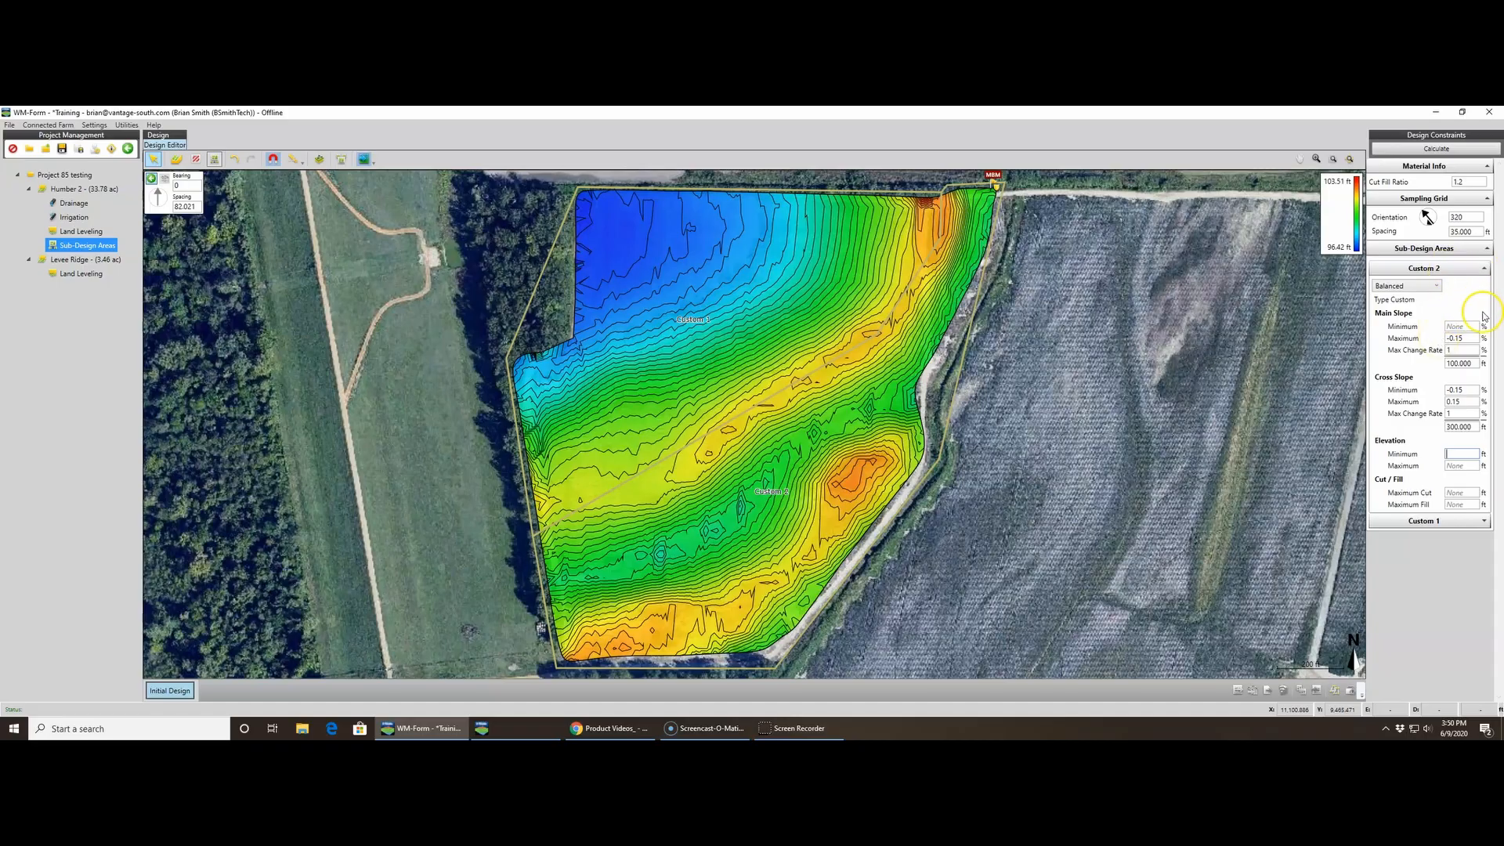
- Review and collapse the constraints of both custom areas and start calculating the Initial Design
click(1483, 521)
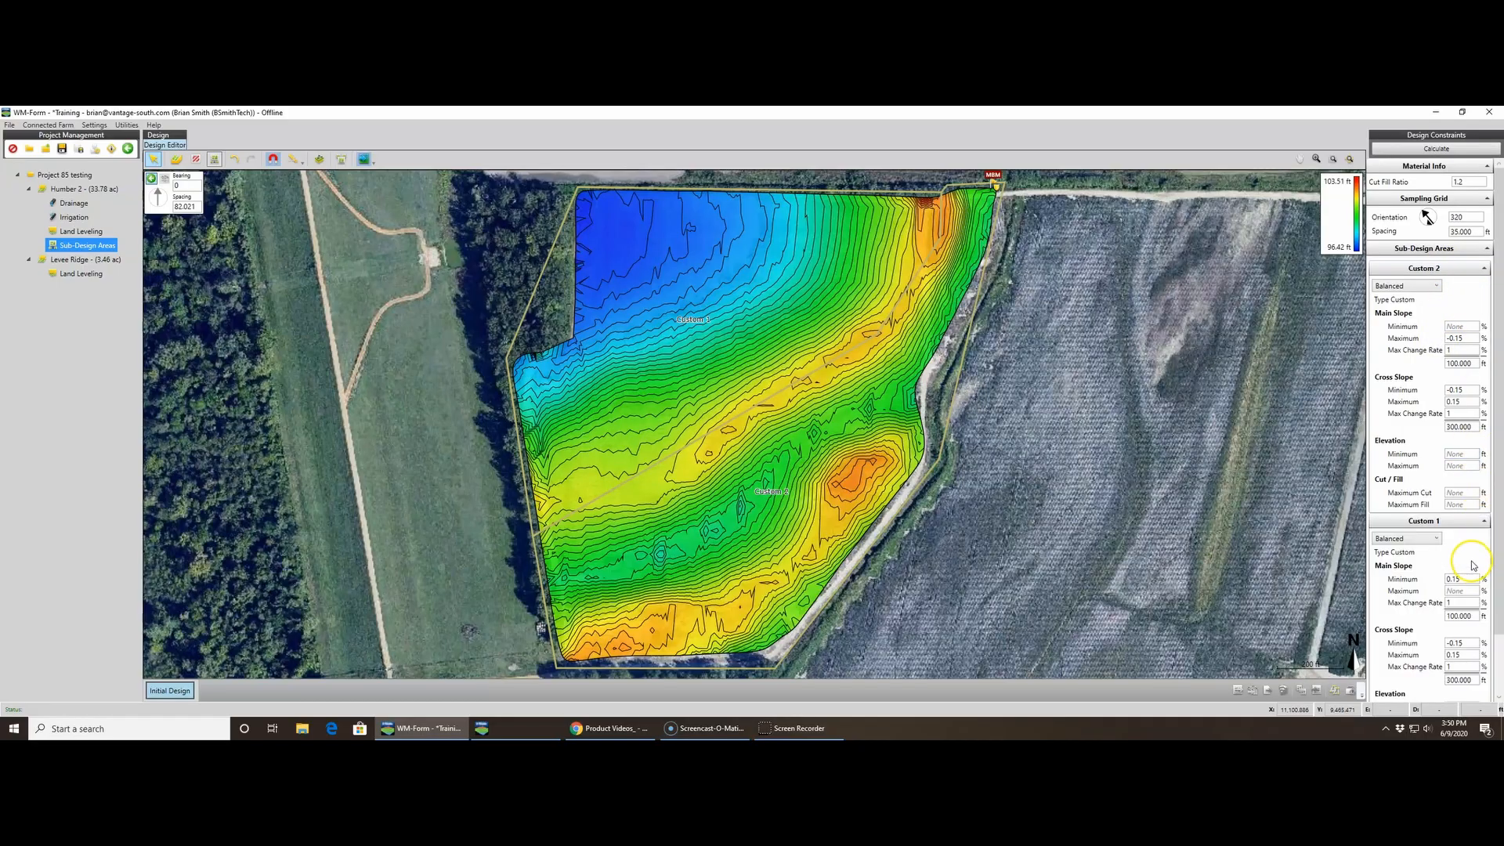
click(1483, 521)
click(1483, 268)
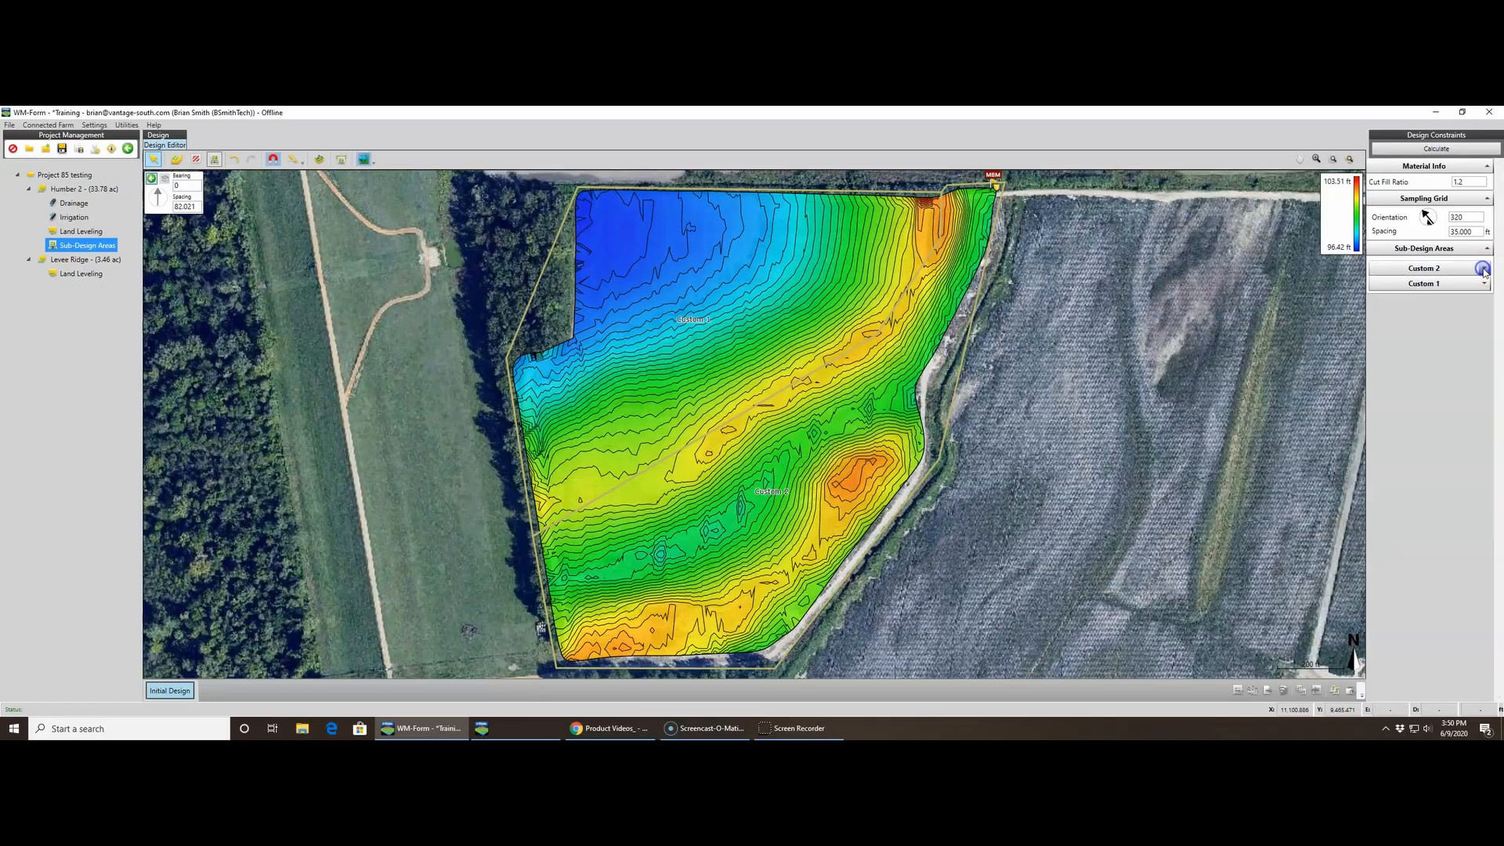
click(1431, 150)
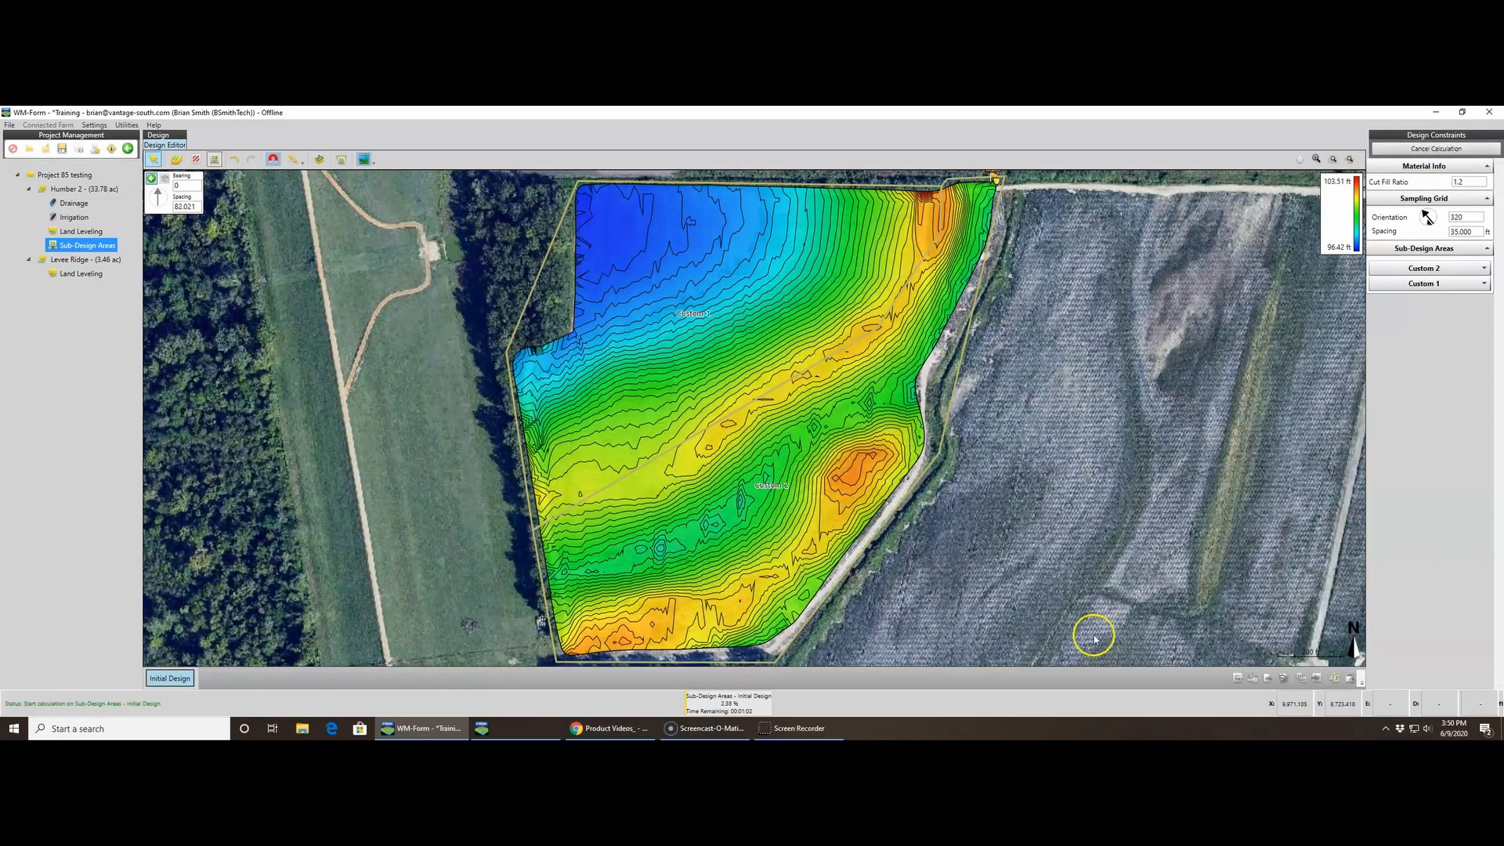
- Clone the Initial Design iteration under the name Option 2
click(1334, 678)
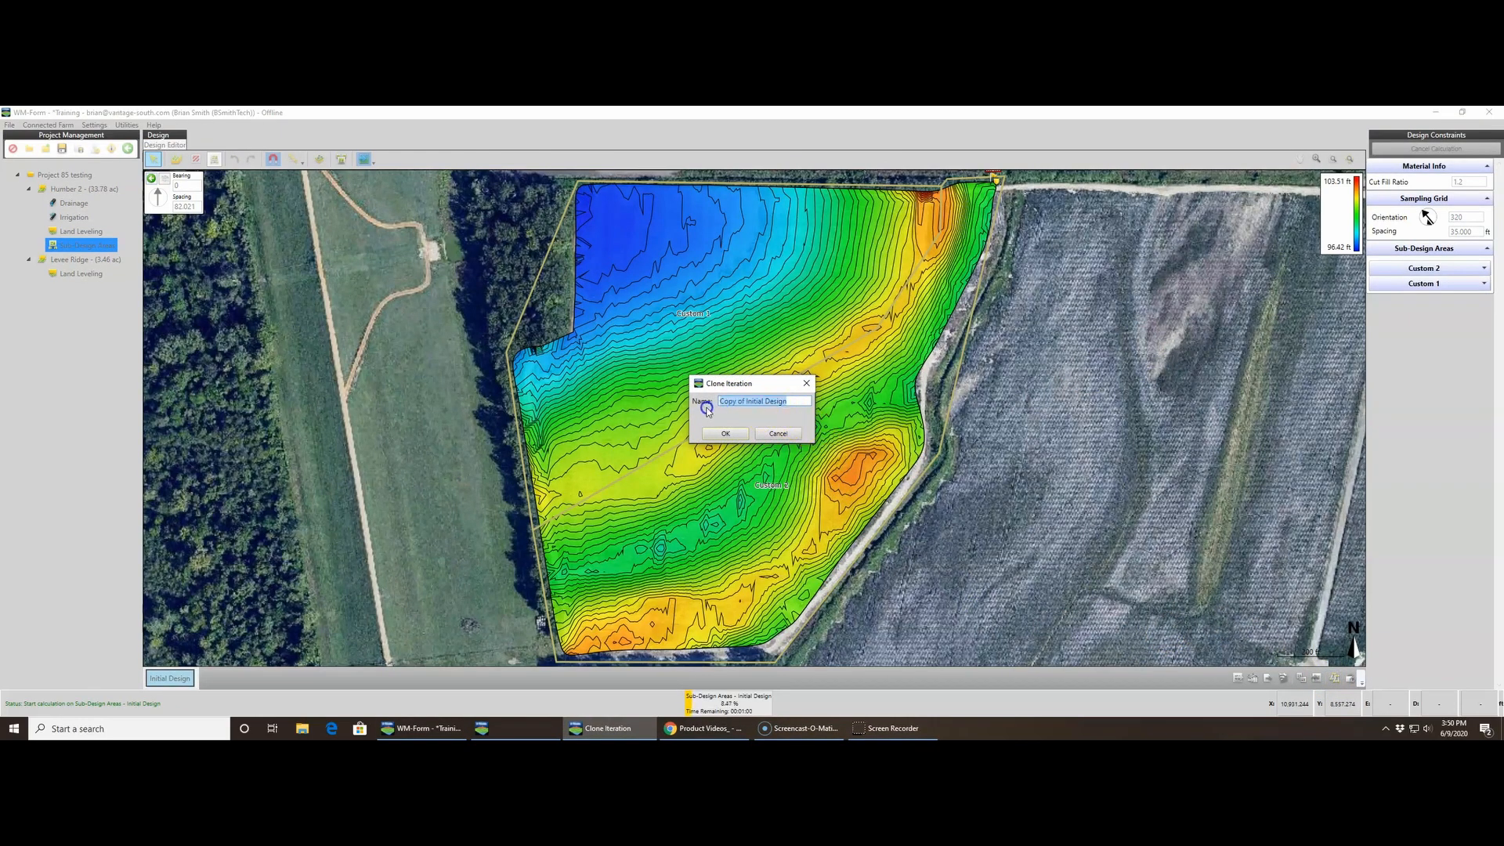
text(C)
click(724, 434)
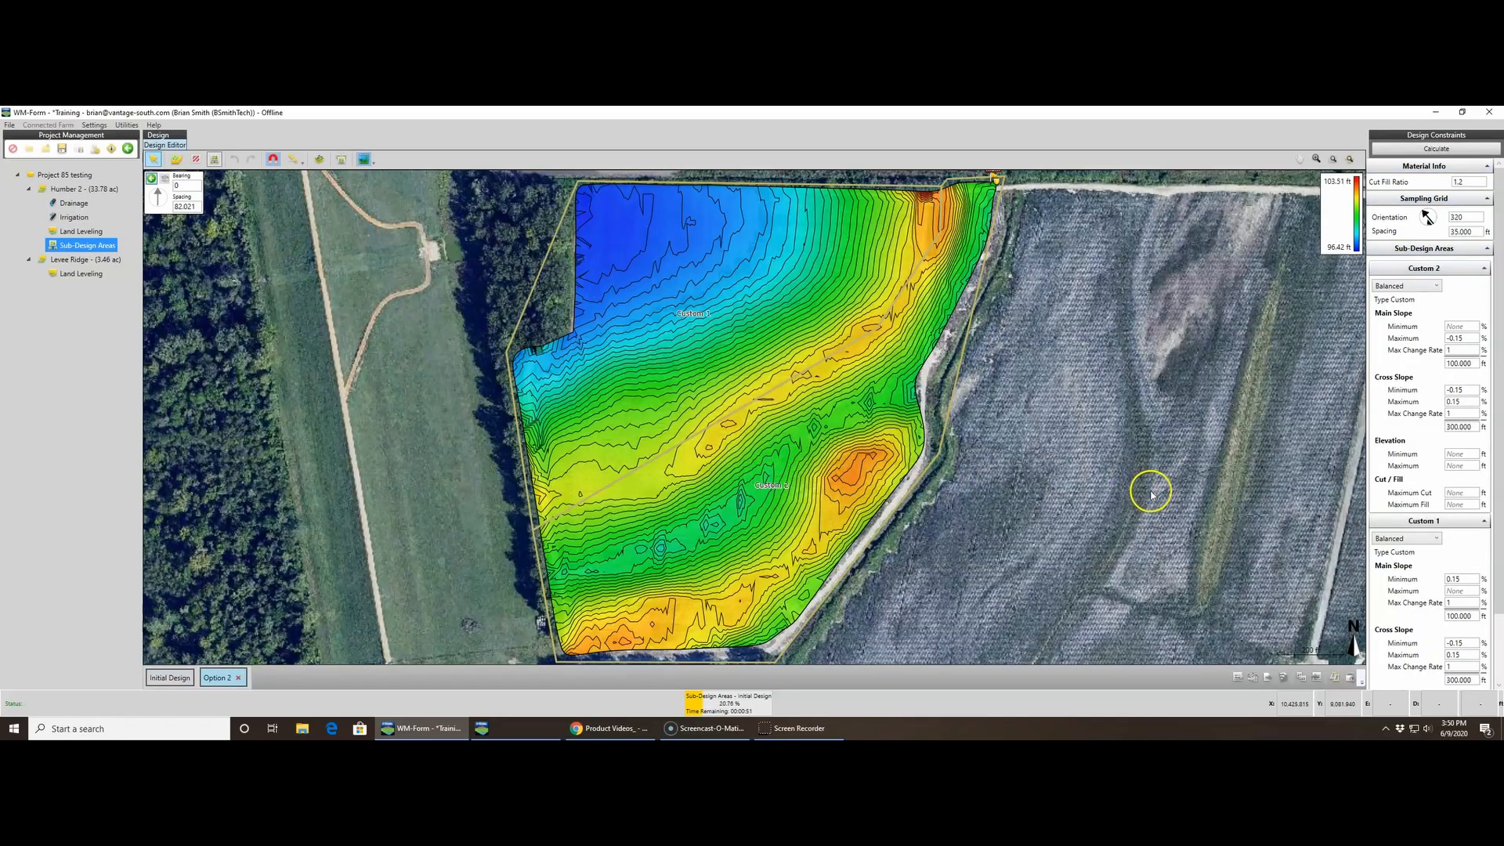
- Clear the minimum and maximum cross slope limits of Custom 2 and Custom 1 in Option 2, and collapse both constraint groups
drag(1462, 390, 1438, 397)
key(BackSpace)
scroll(1465, 380, down, 1)
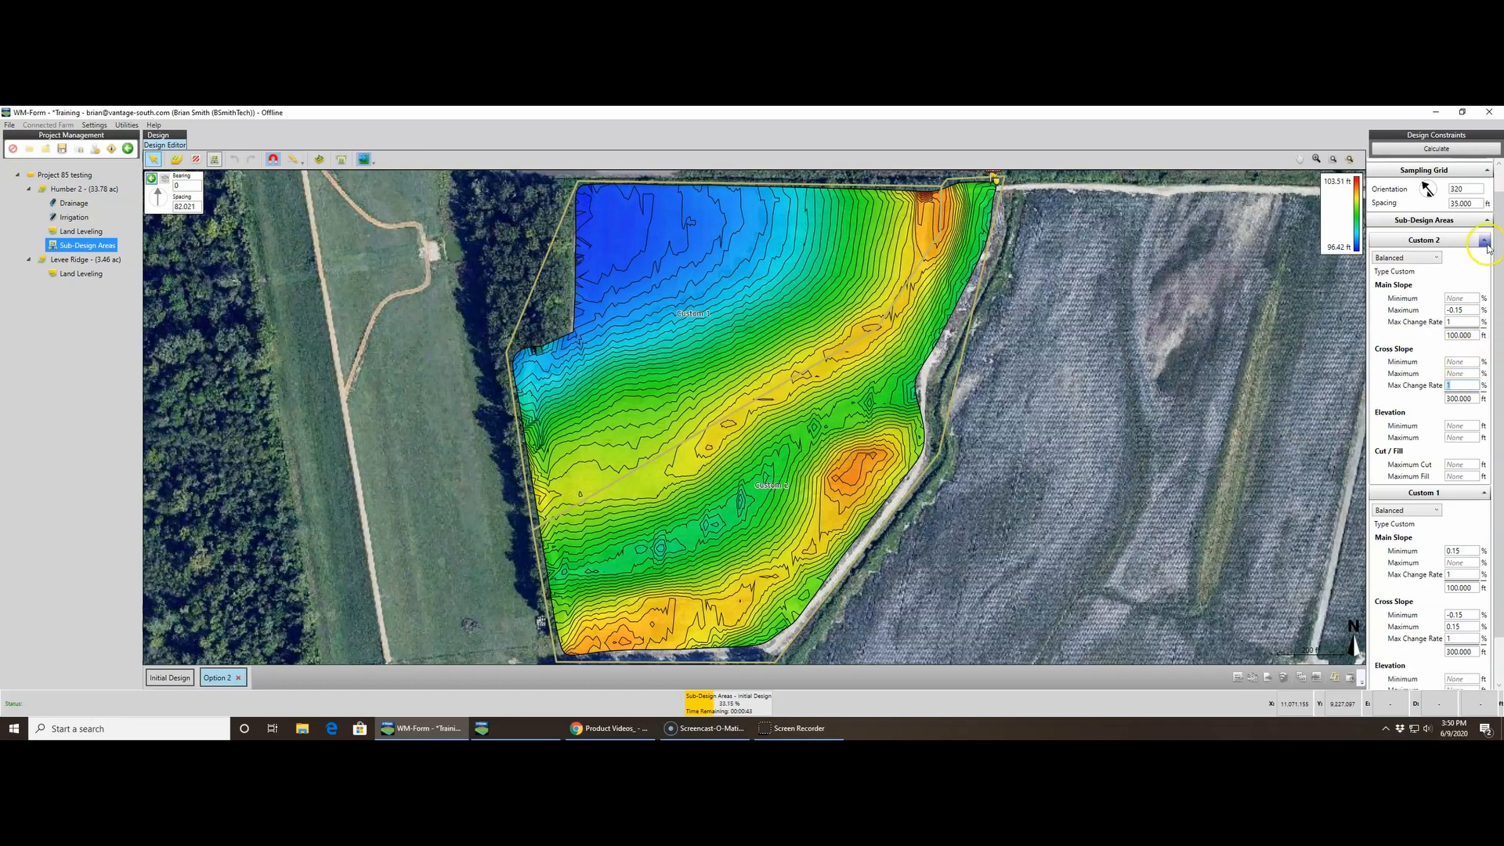
scroll(1473, 532, down, 1)
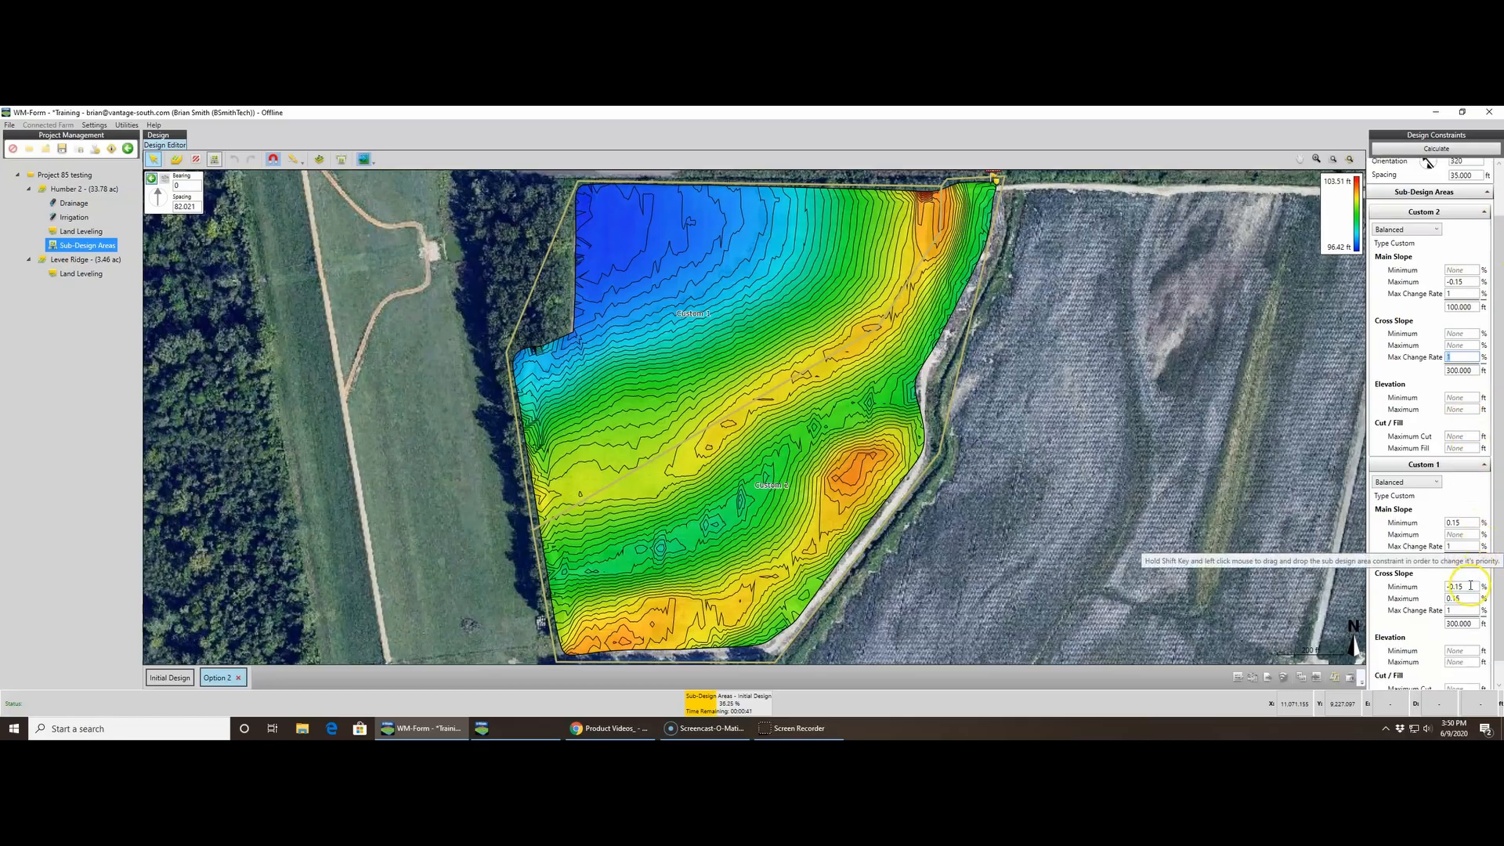
click(1470, 585)
key(Delete)
key(Tab)
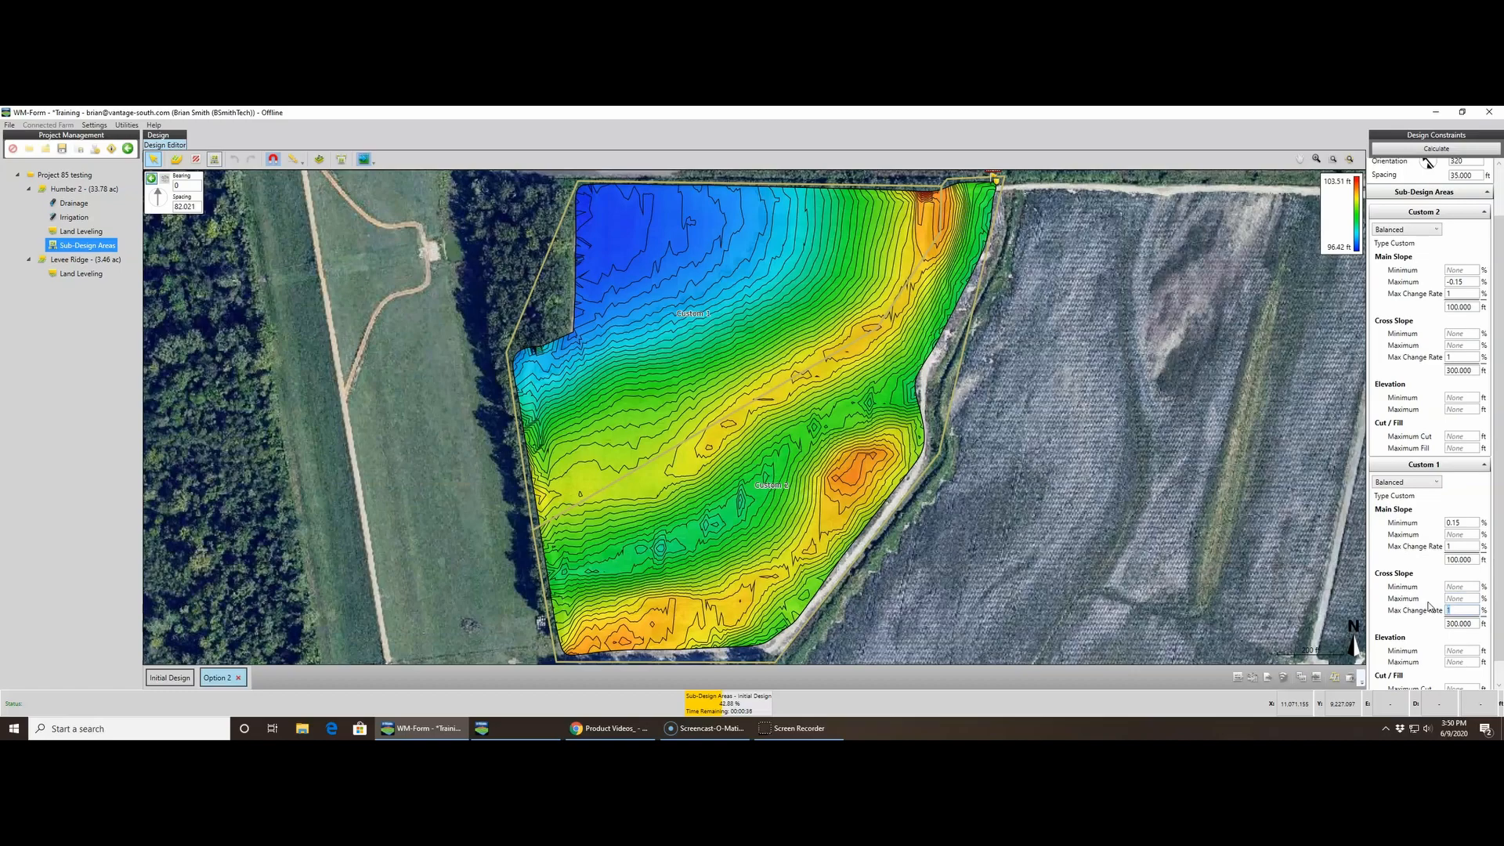
click(1484, 464)
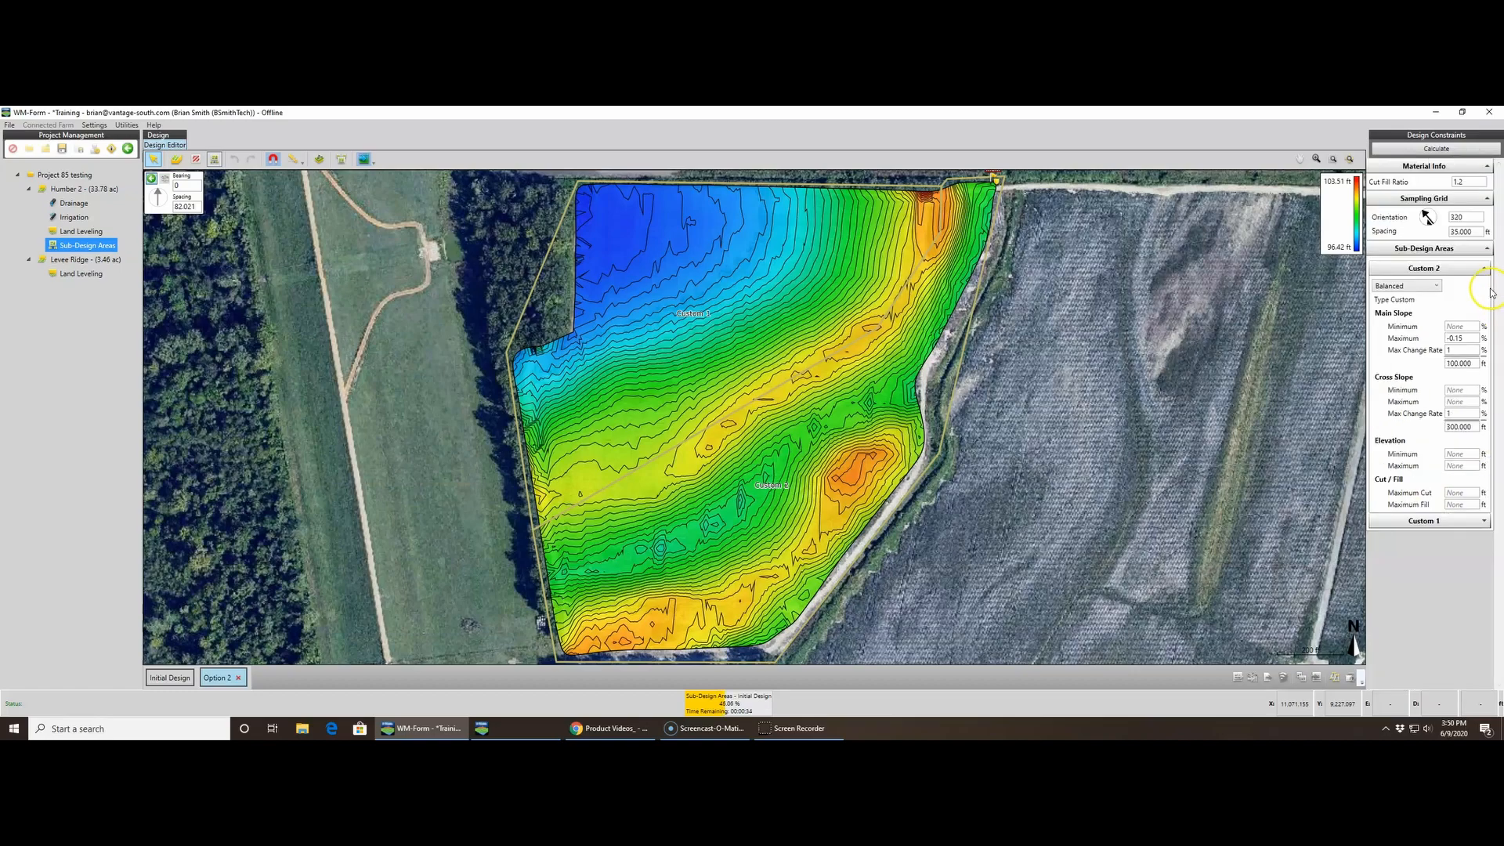
click(1487, 249)
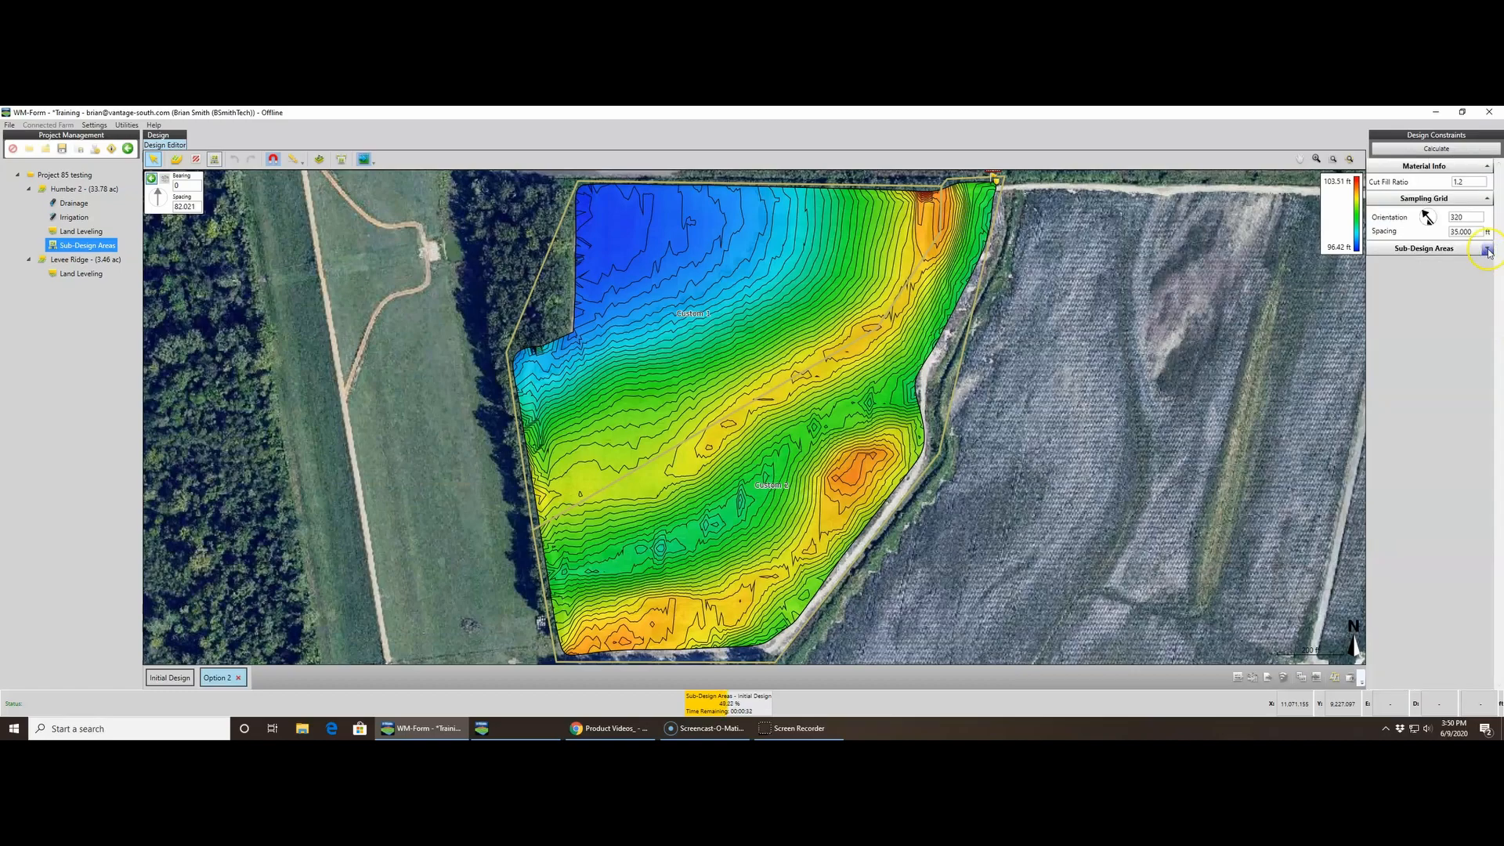
click(1487, 249)
click(1483, 270)
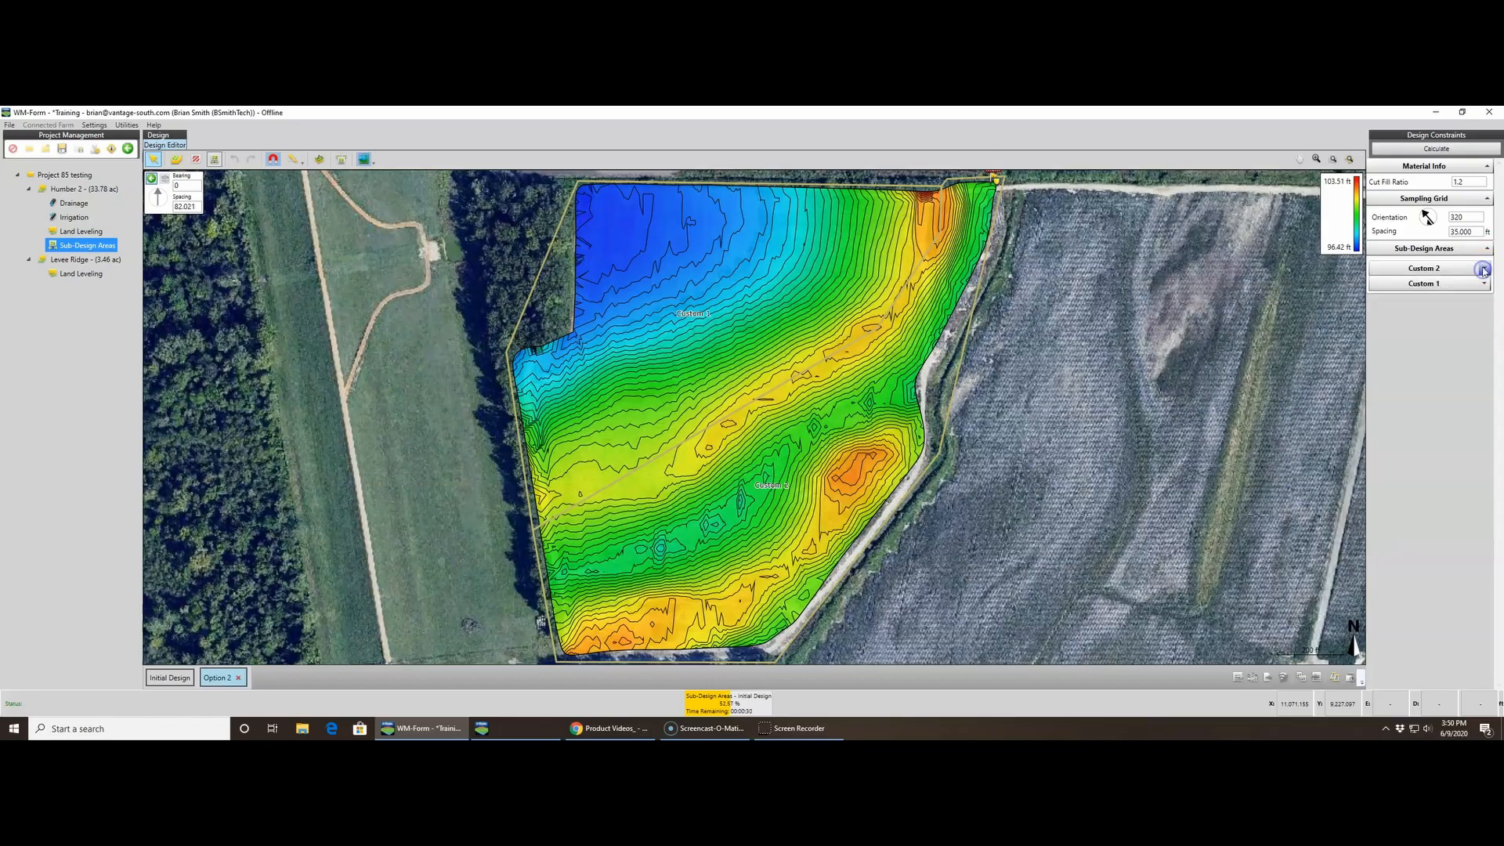
- Start calculating Option 2 and expand the constraints of Custom 1 and Custom 2 for review
click(1449, 149)
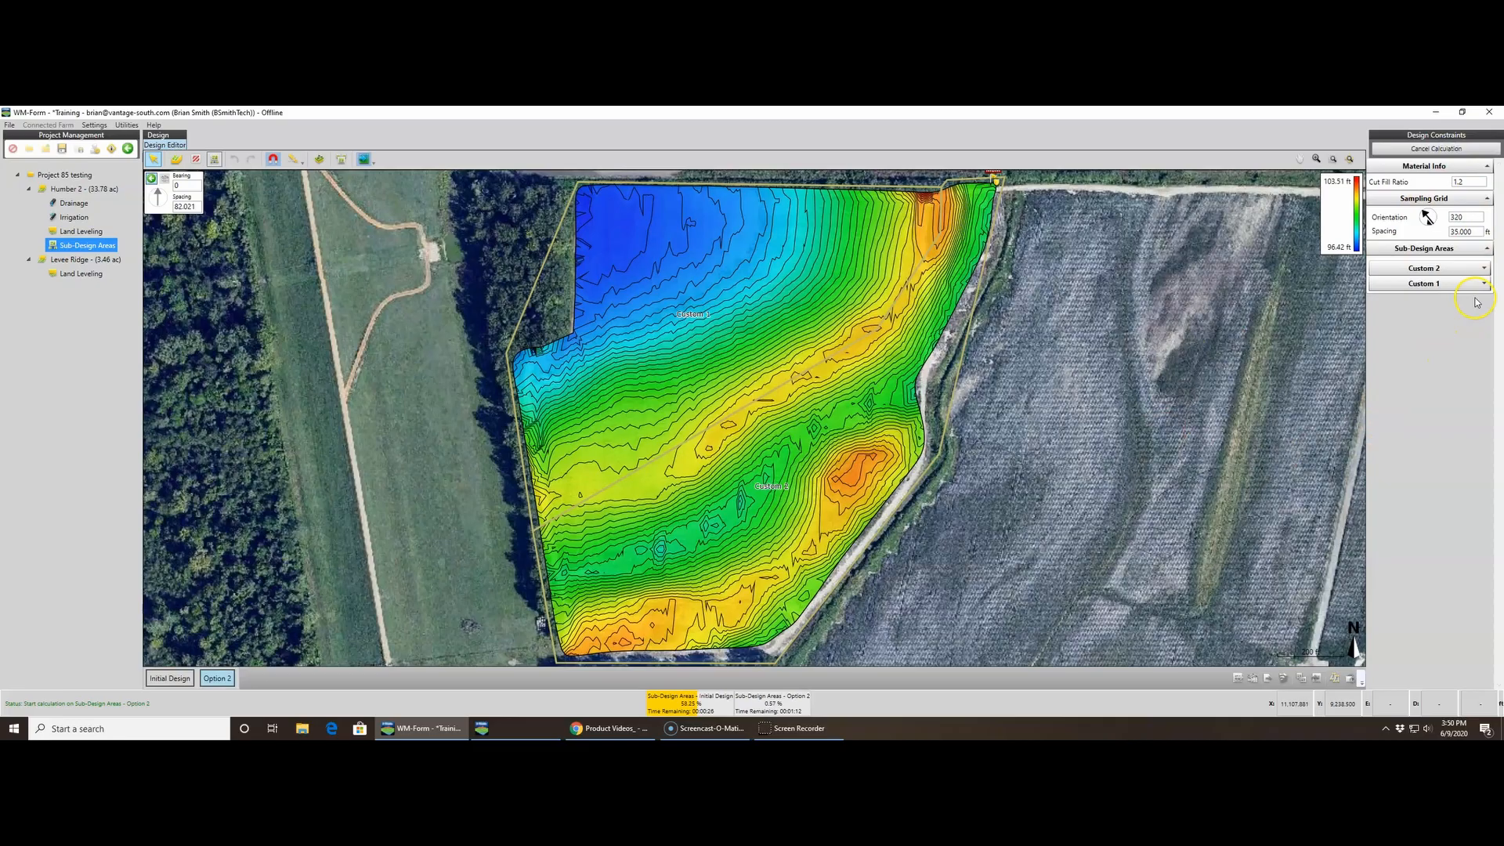
click(1485, 285)
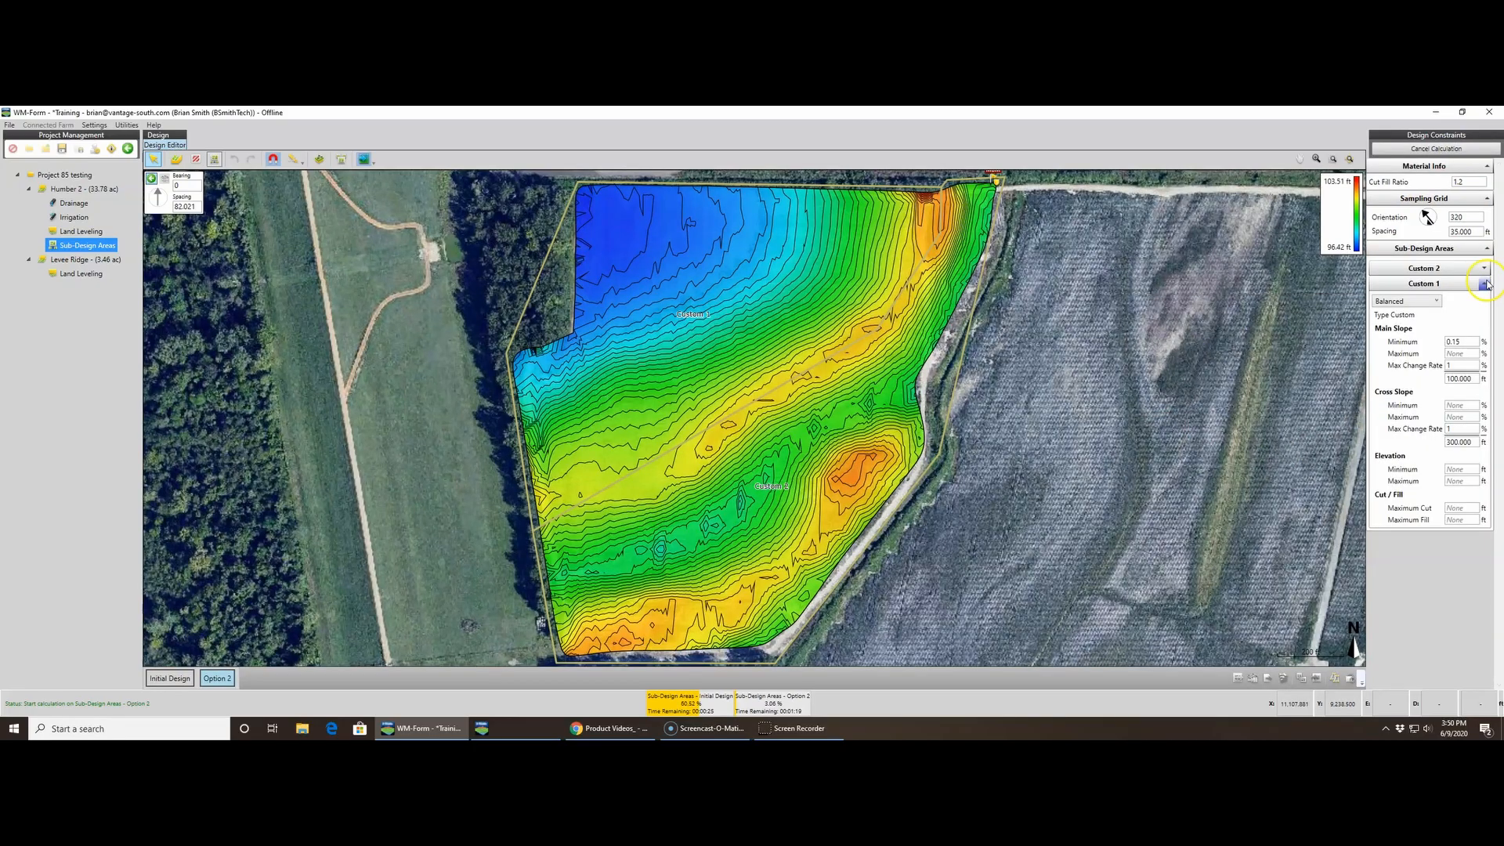
click(1485, 269)
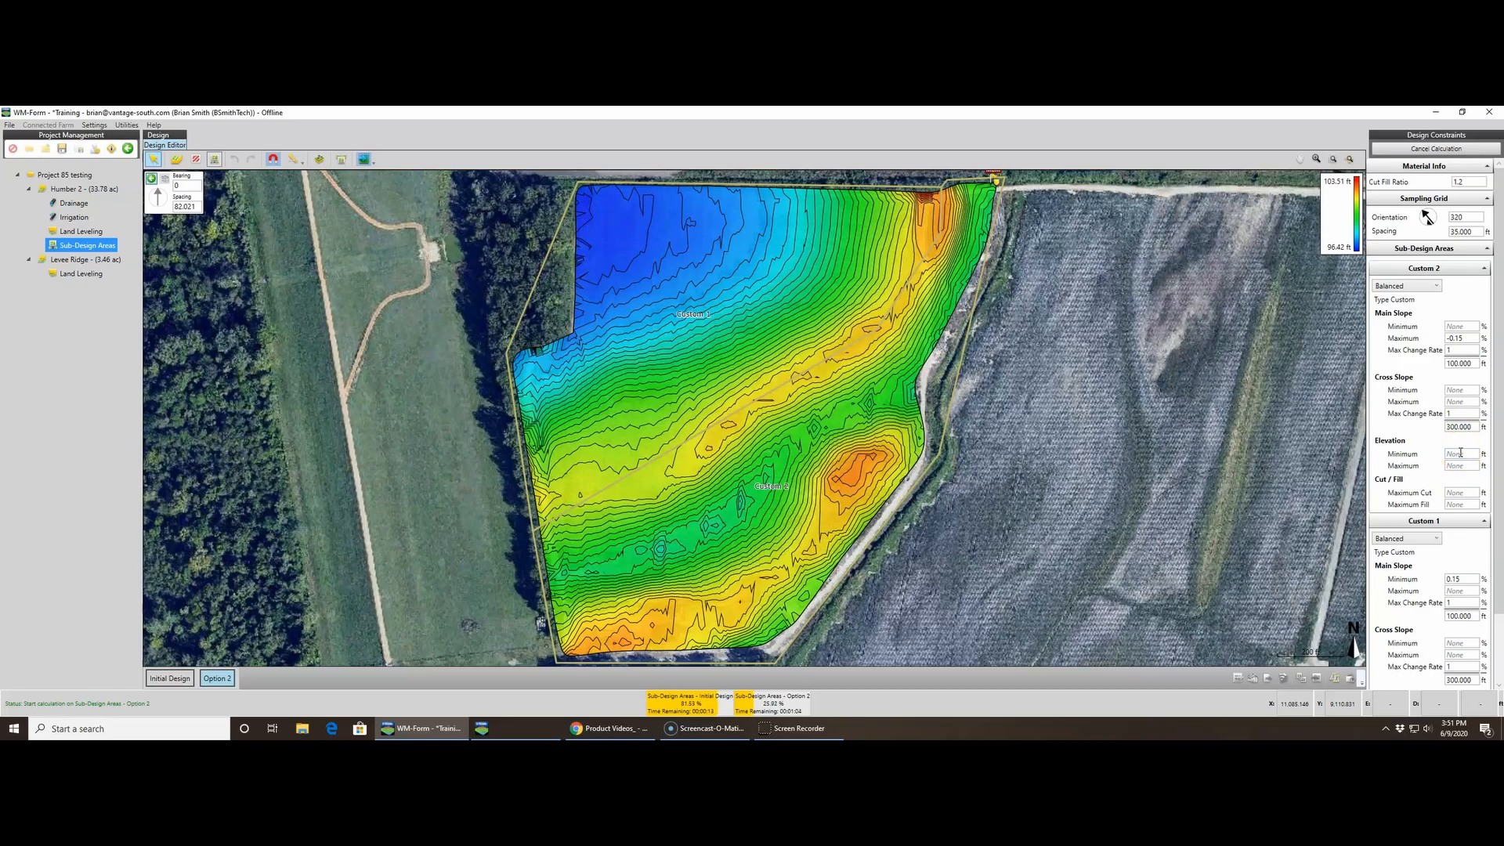
click(1426, 450)
- Switch to the Initial Design and review its sampling grid orientation and Custom 1's main and cross slope constraints
click(161, 680)
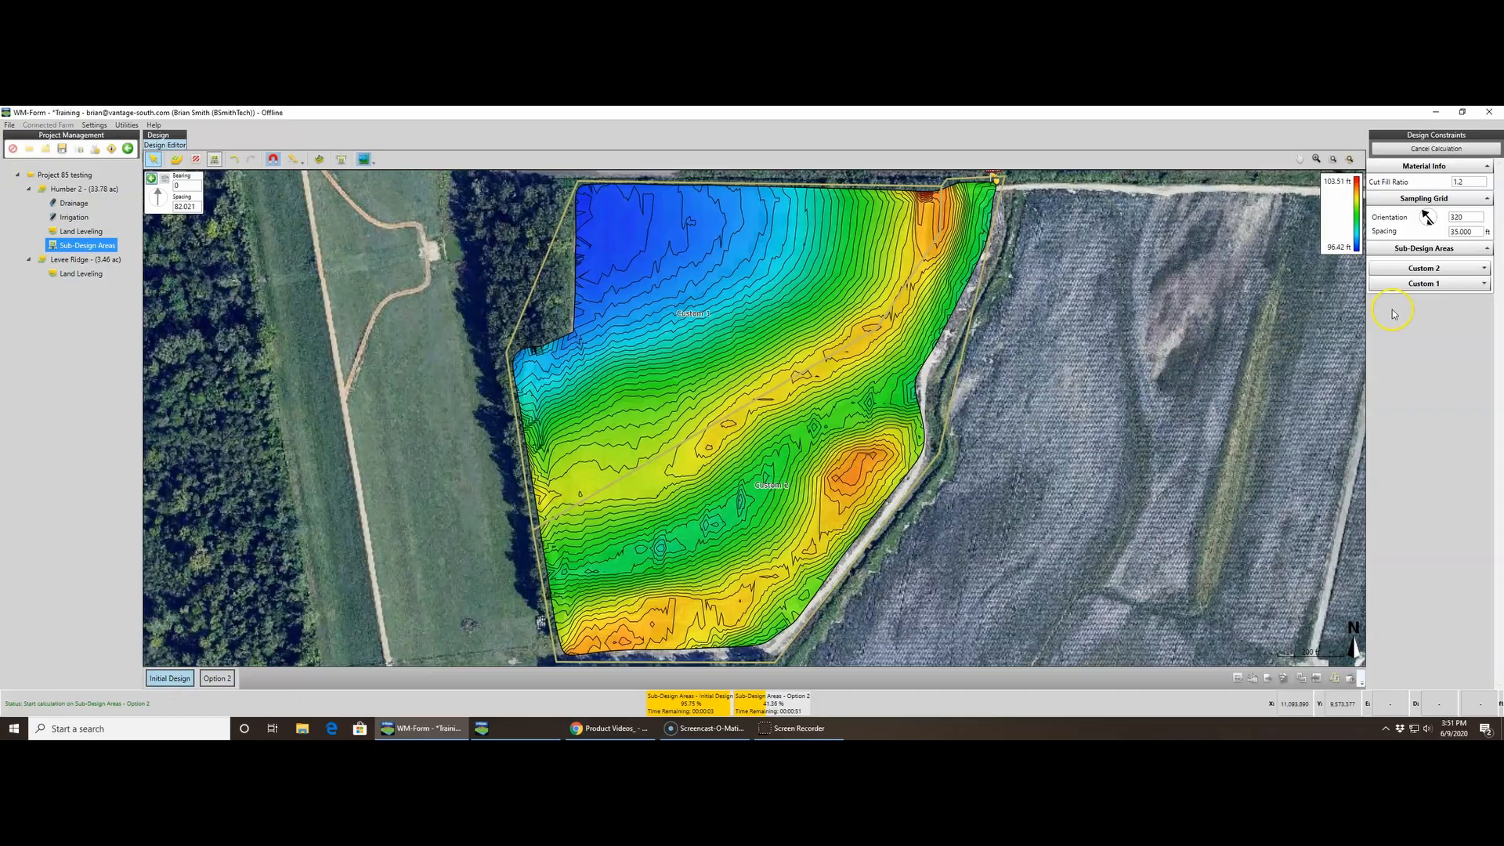
click(1472, 284)
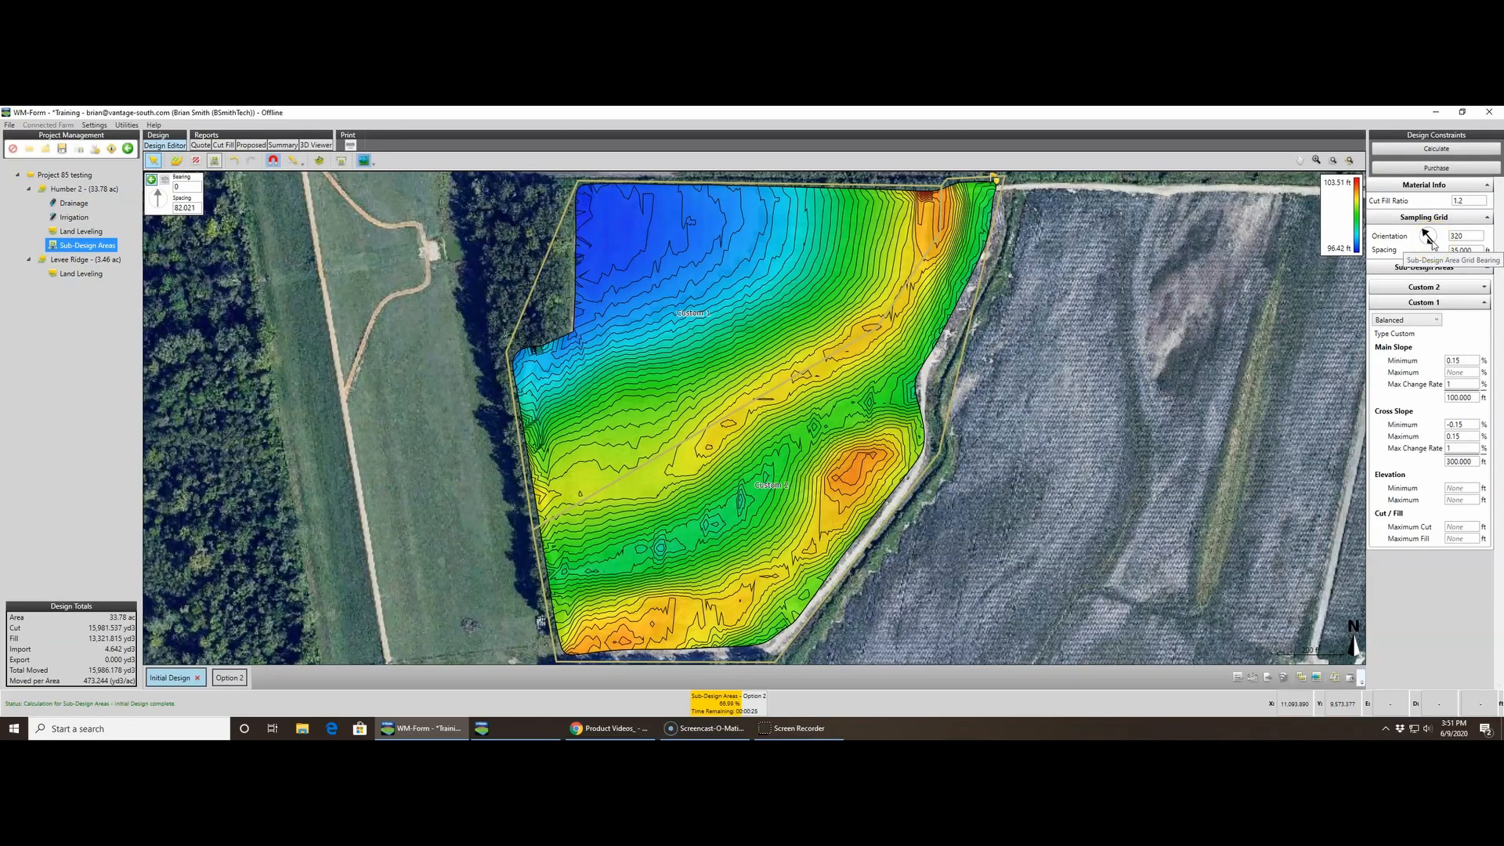
click(1438, 235)
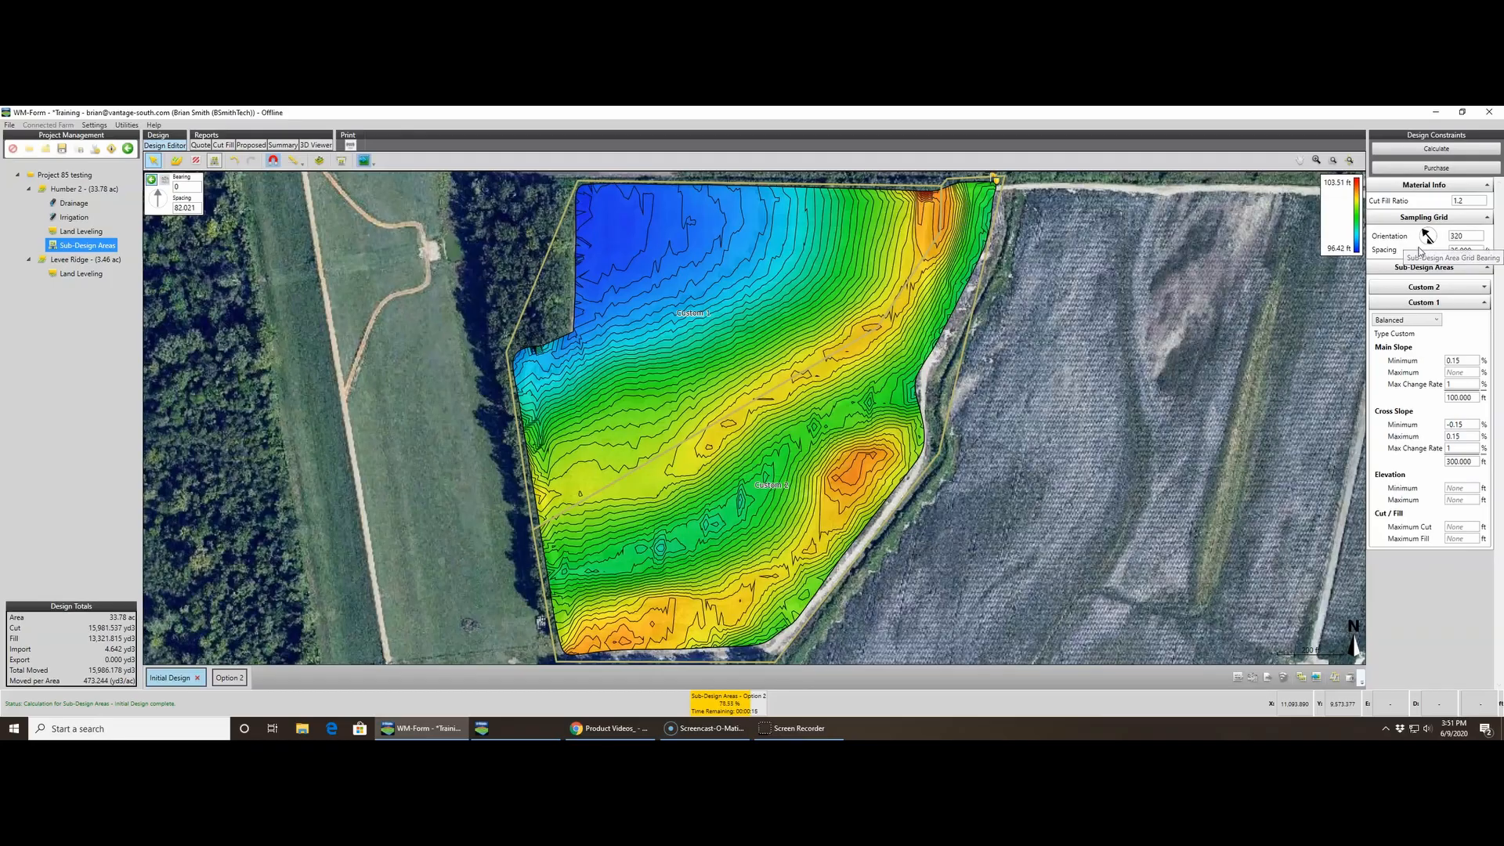
click(1428, 238)
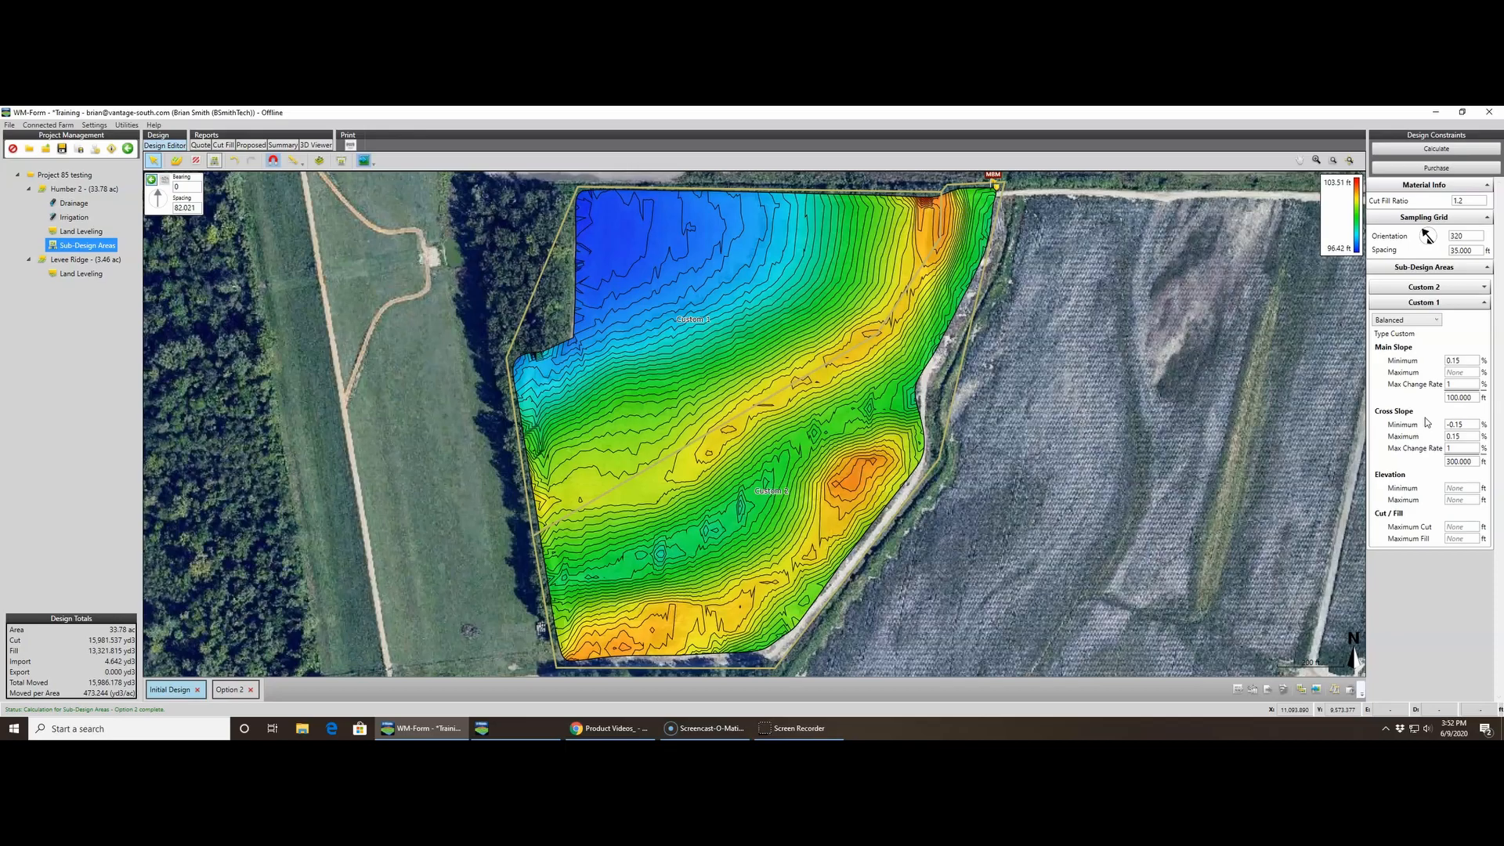
click(1460, 437)
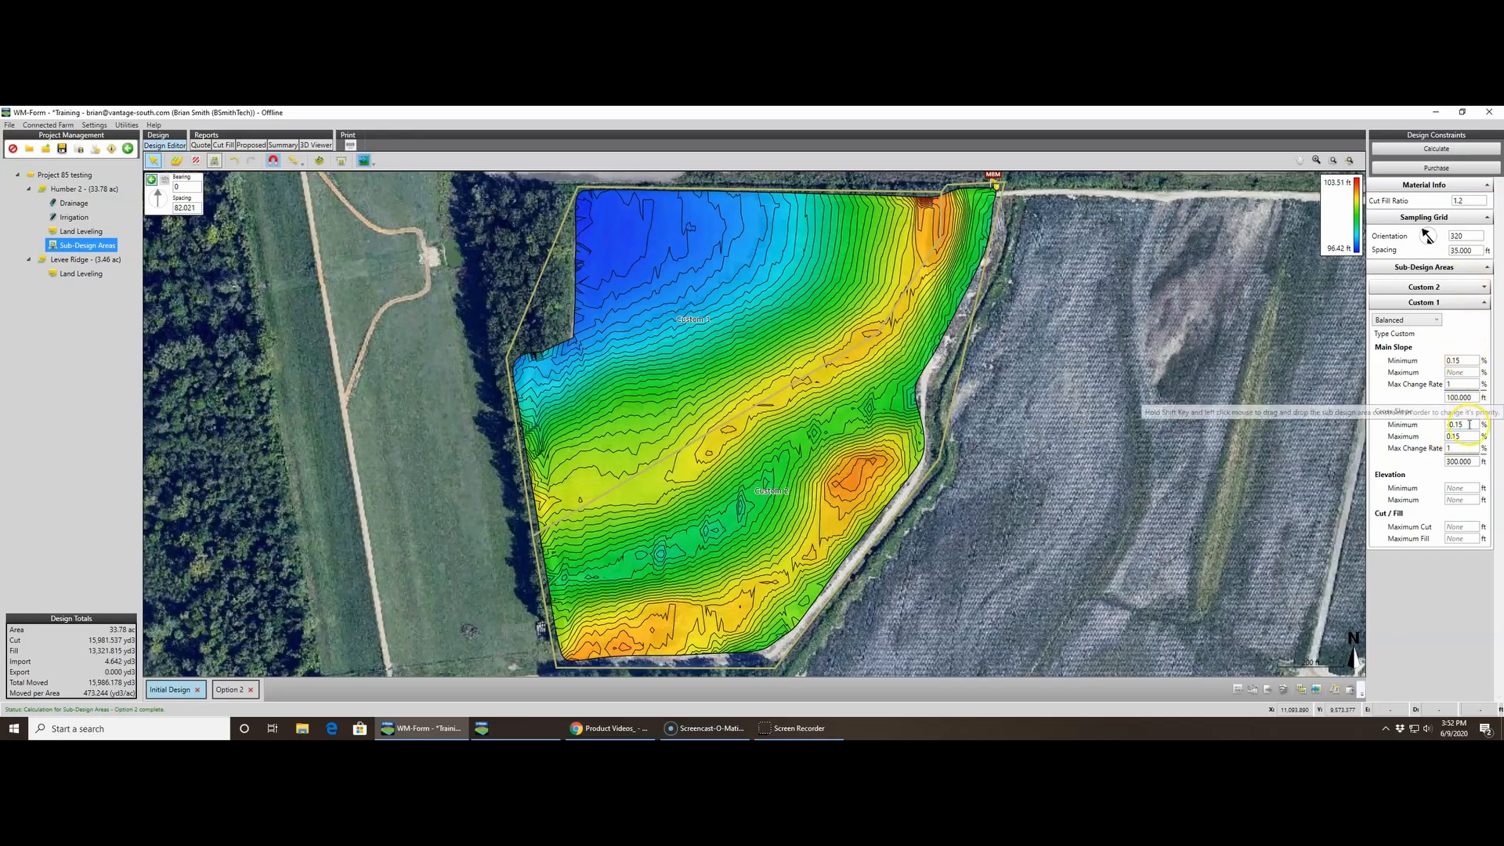
click(1448, 425)
text(-)
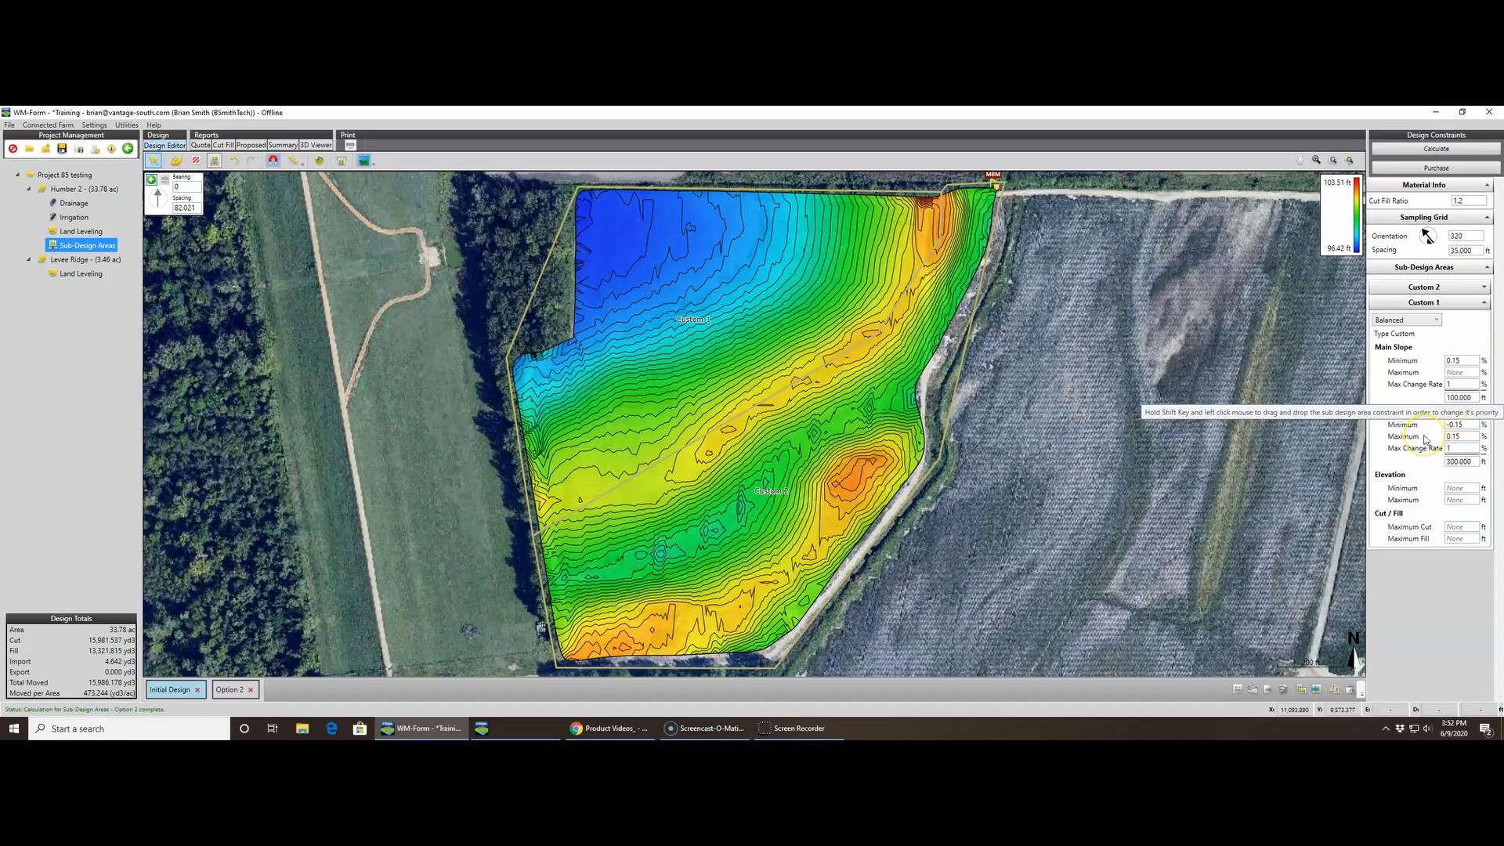
- Display the proposed contours instead of the original contours for the Initial Design
scroll(1208, 492, down, 1)
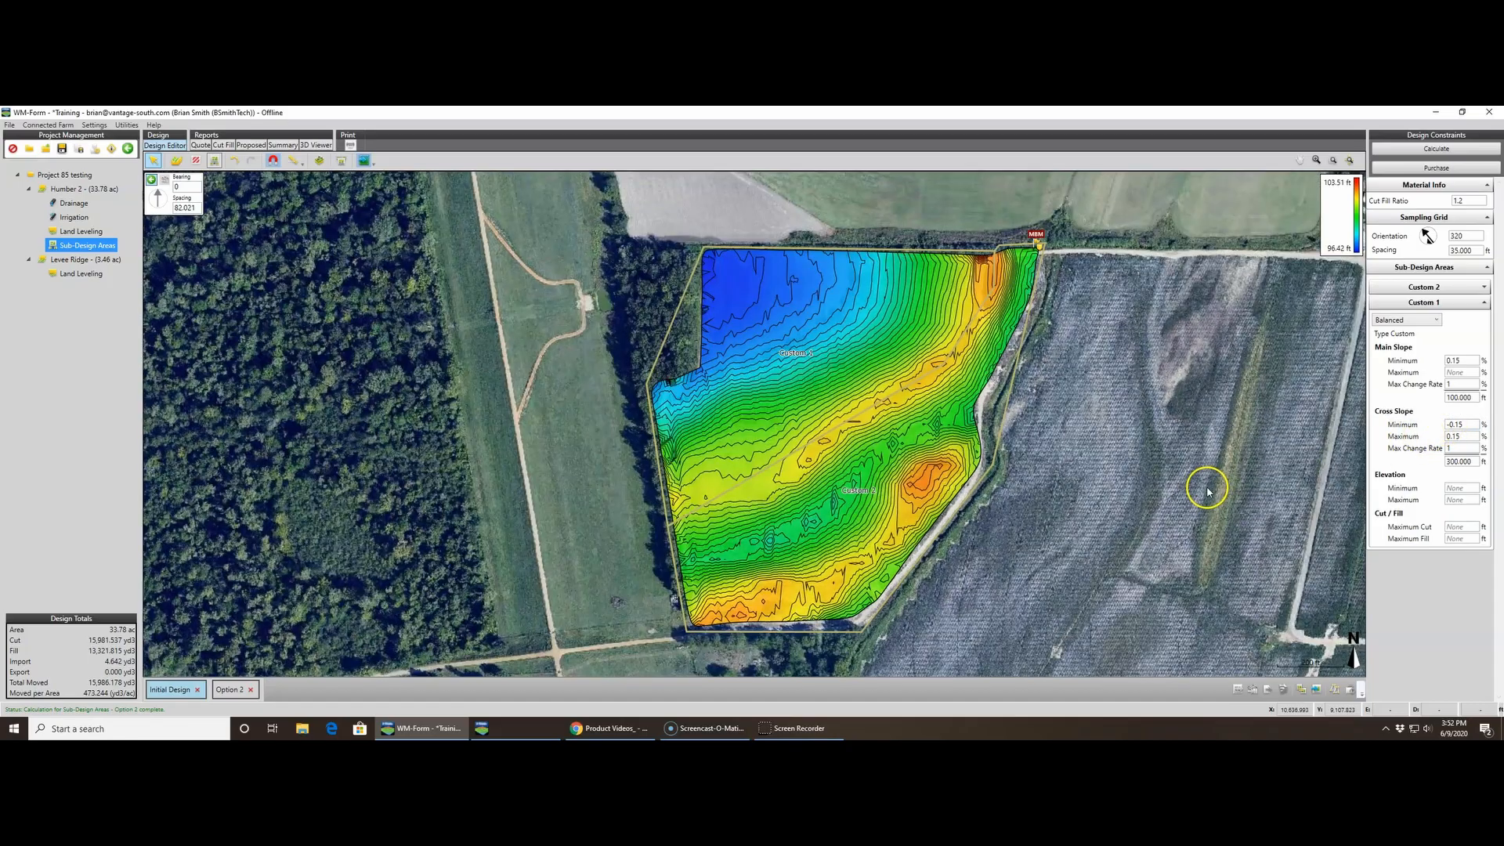
drag(1036, 479, 1001, 438)
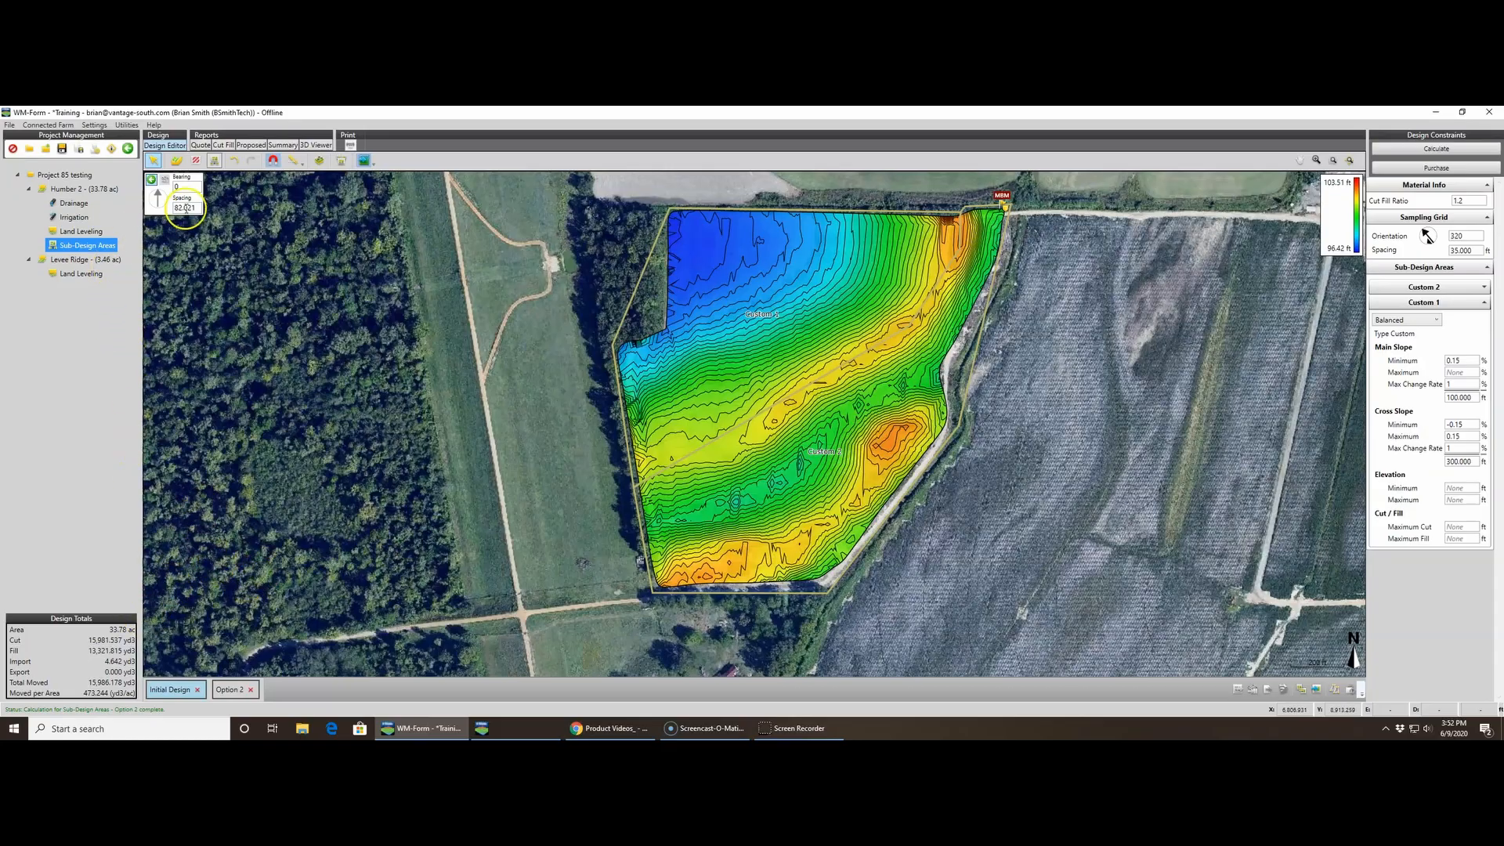
click(320, 160)
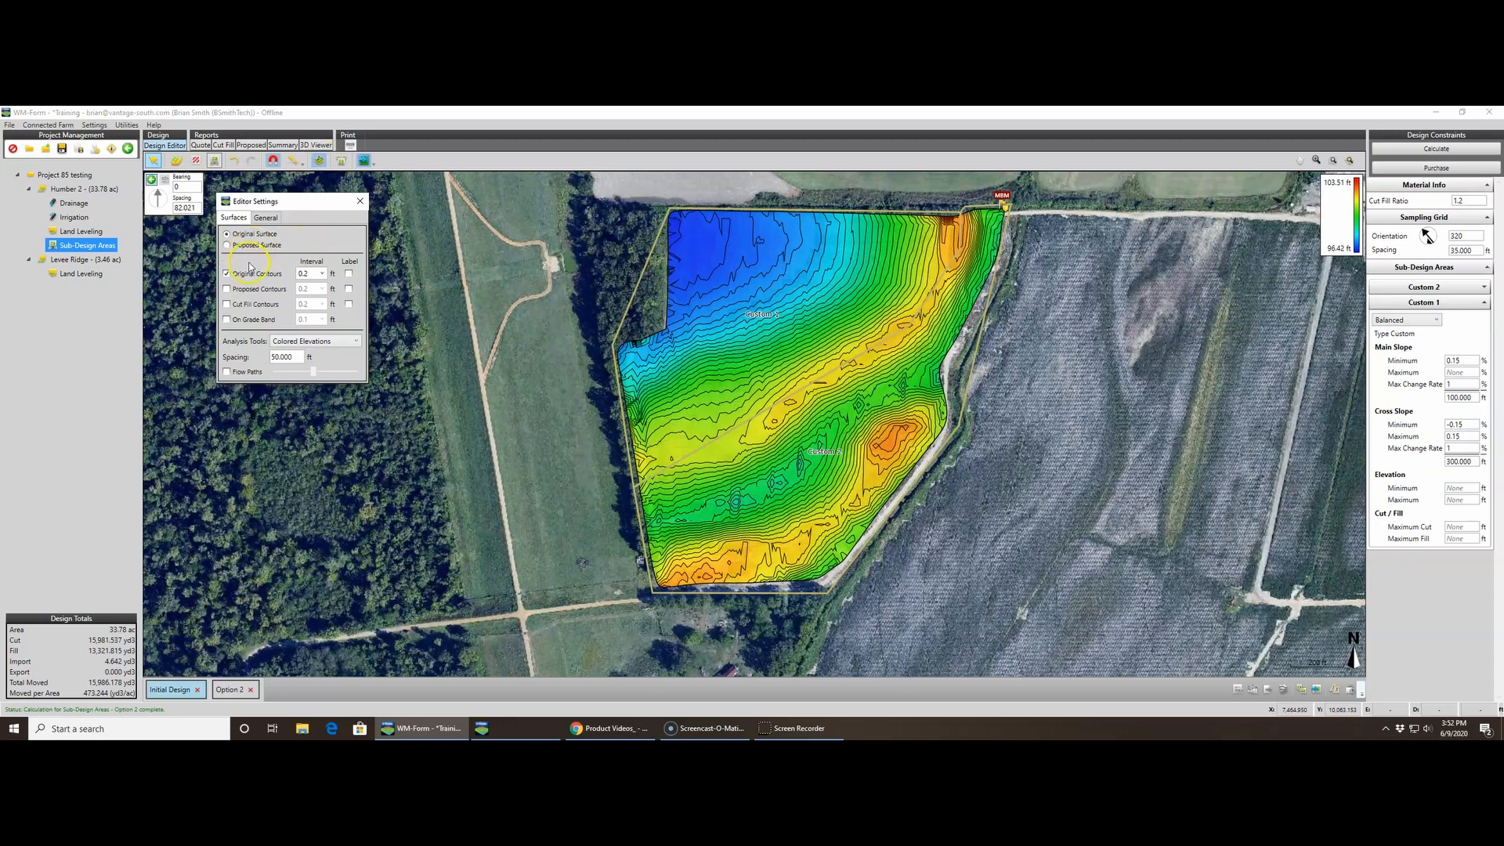
click(227, 289)
click(227, 274)
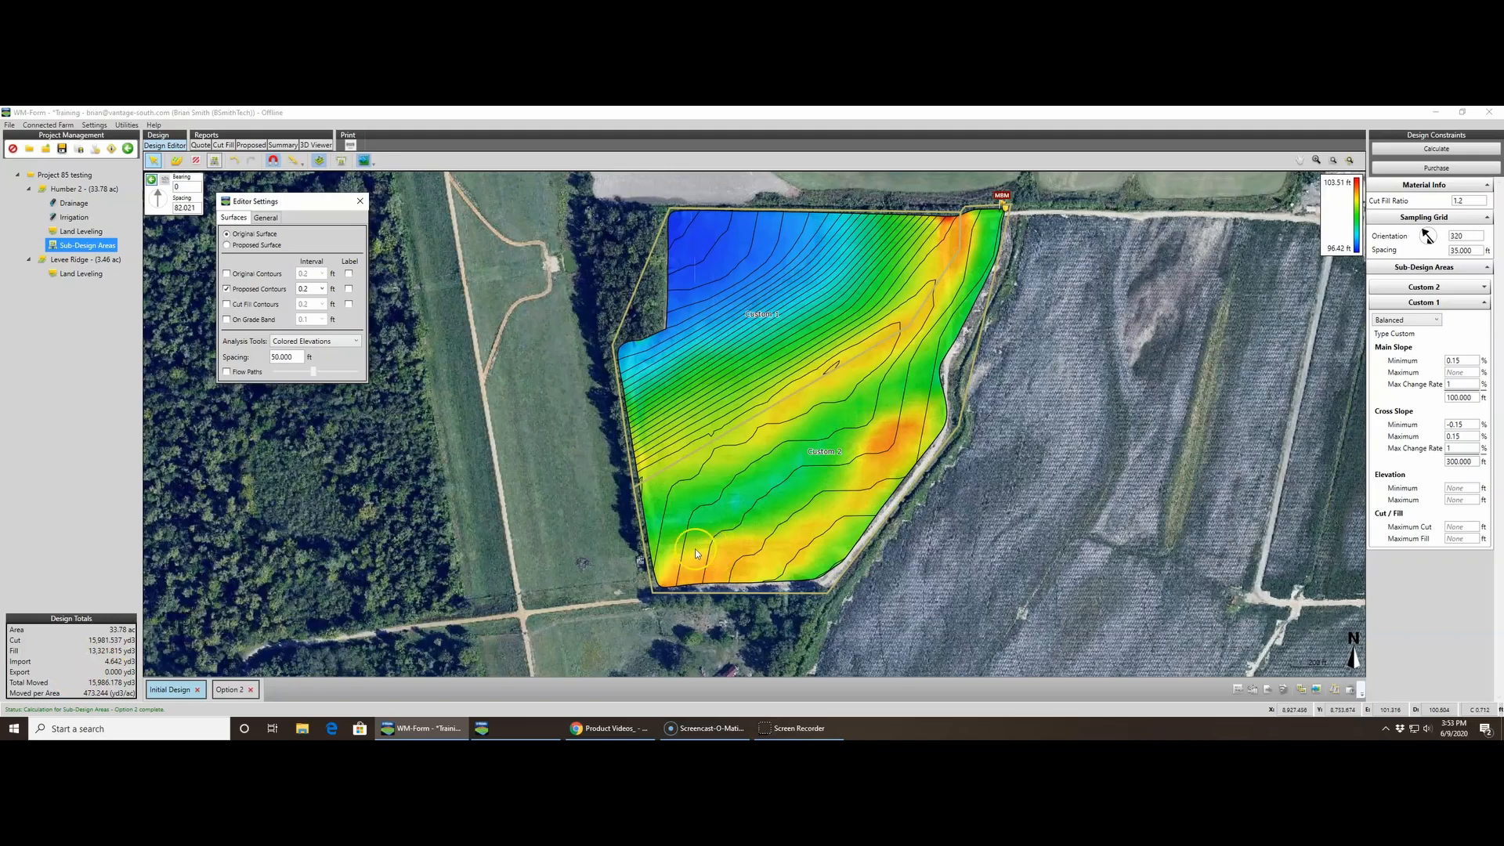
- Display Option 2's proposed surface with only the proposed contours, and compare it with the Initial Design
click(231, 689)
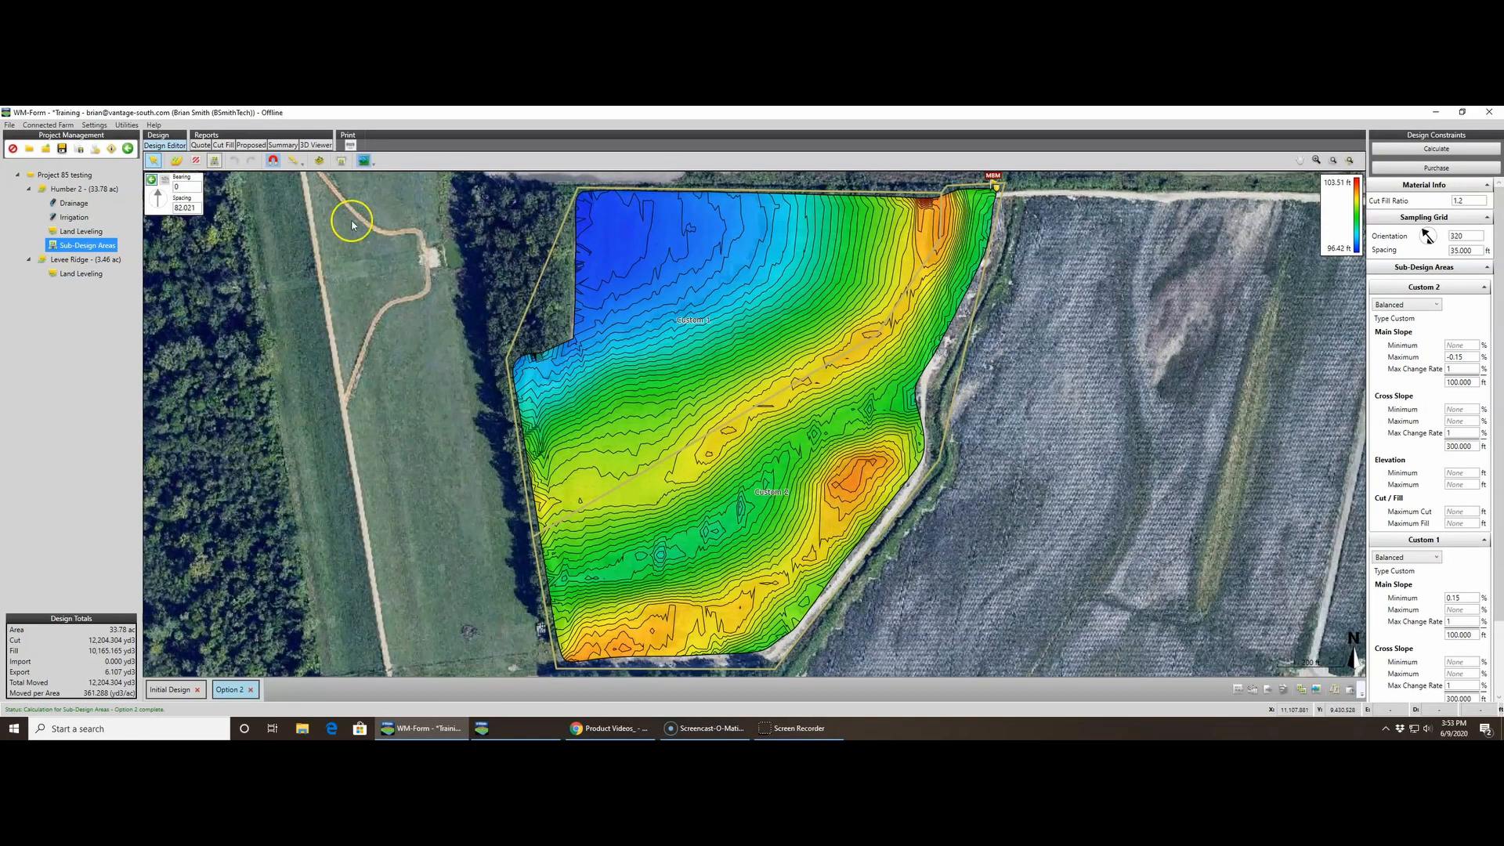
click(319, 160)
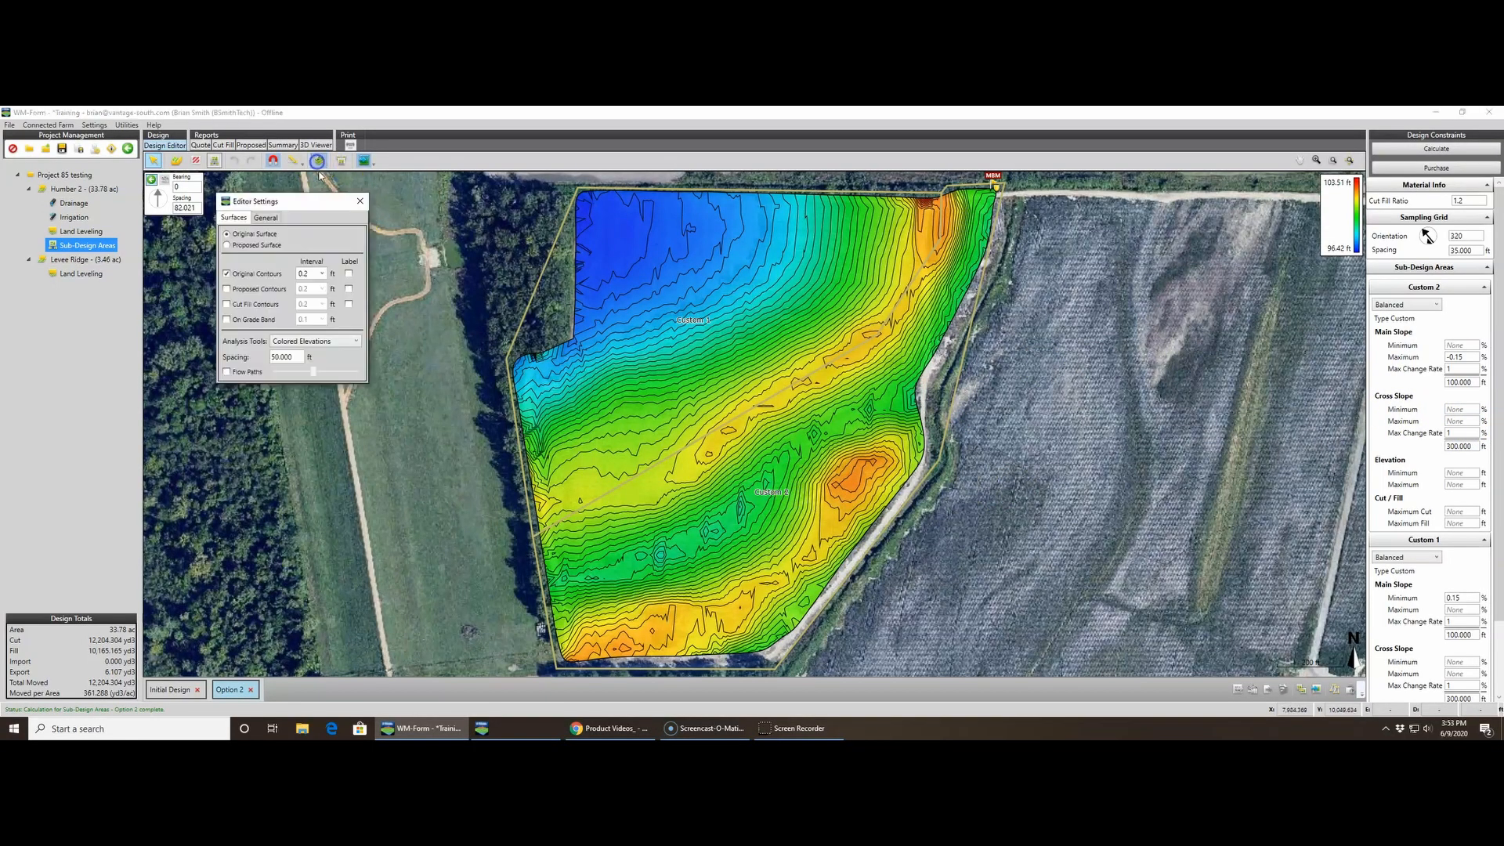
click(227, 289)
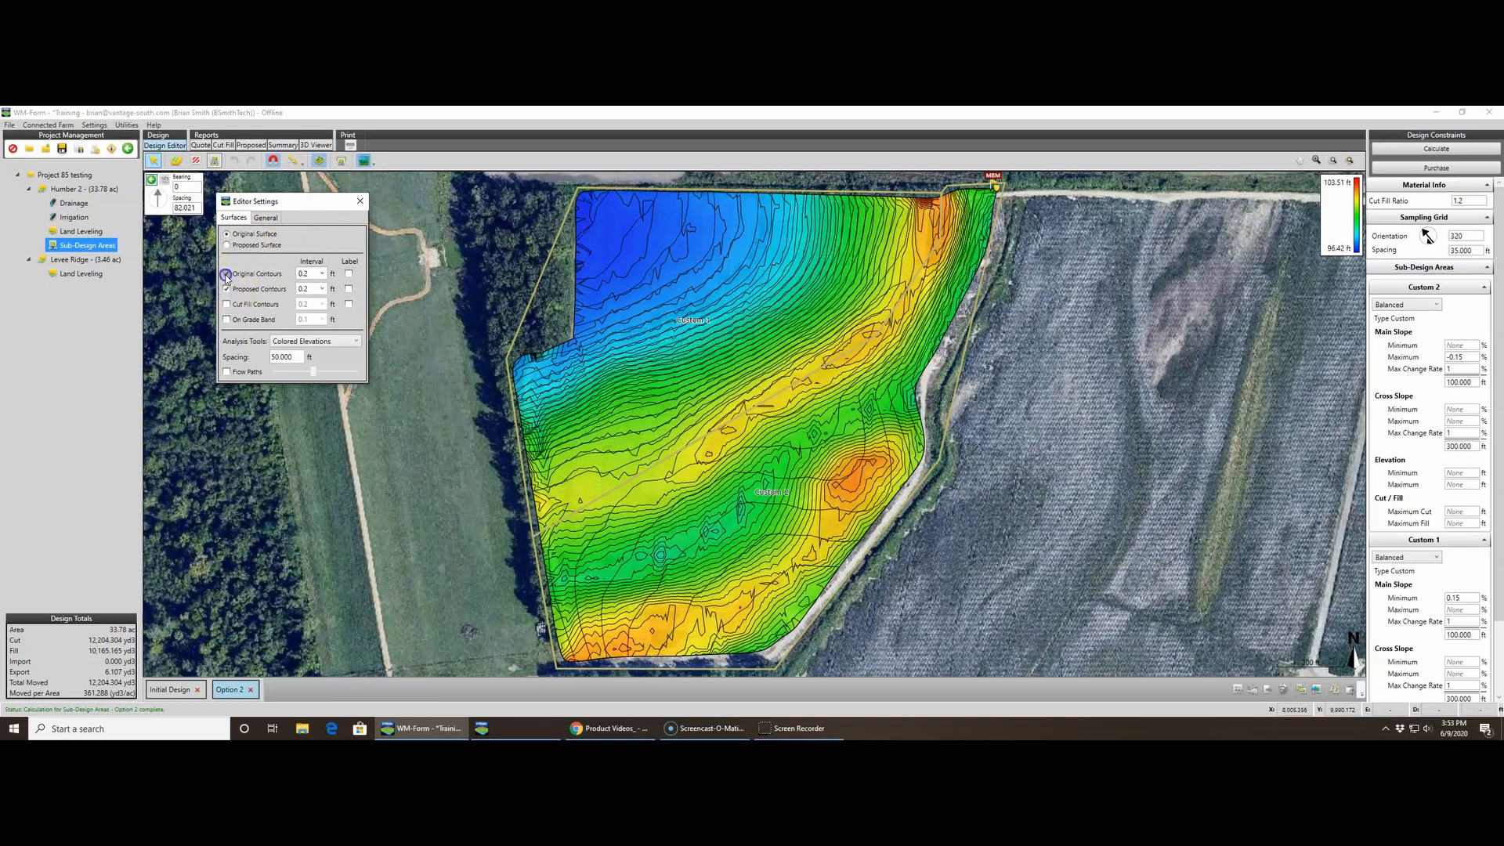
click(226, 273)
click(226, 245)
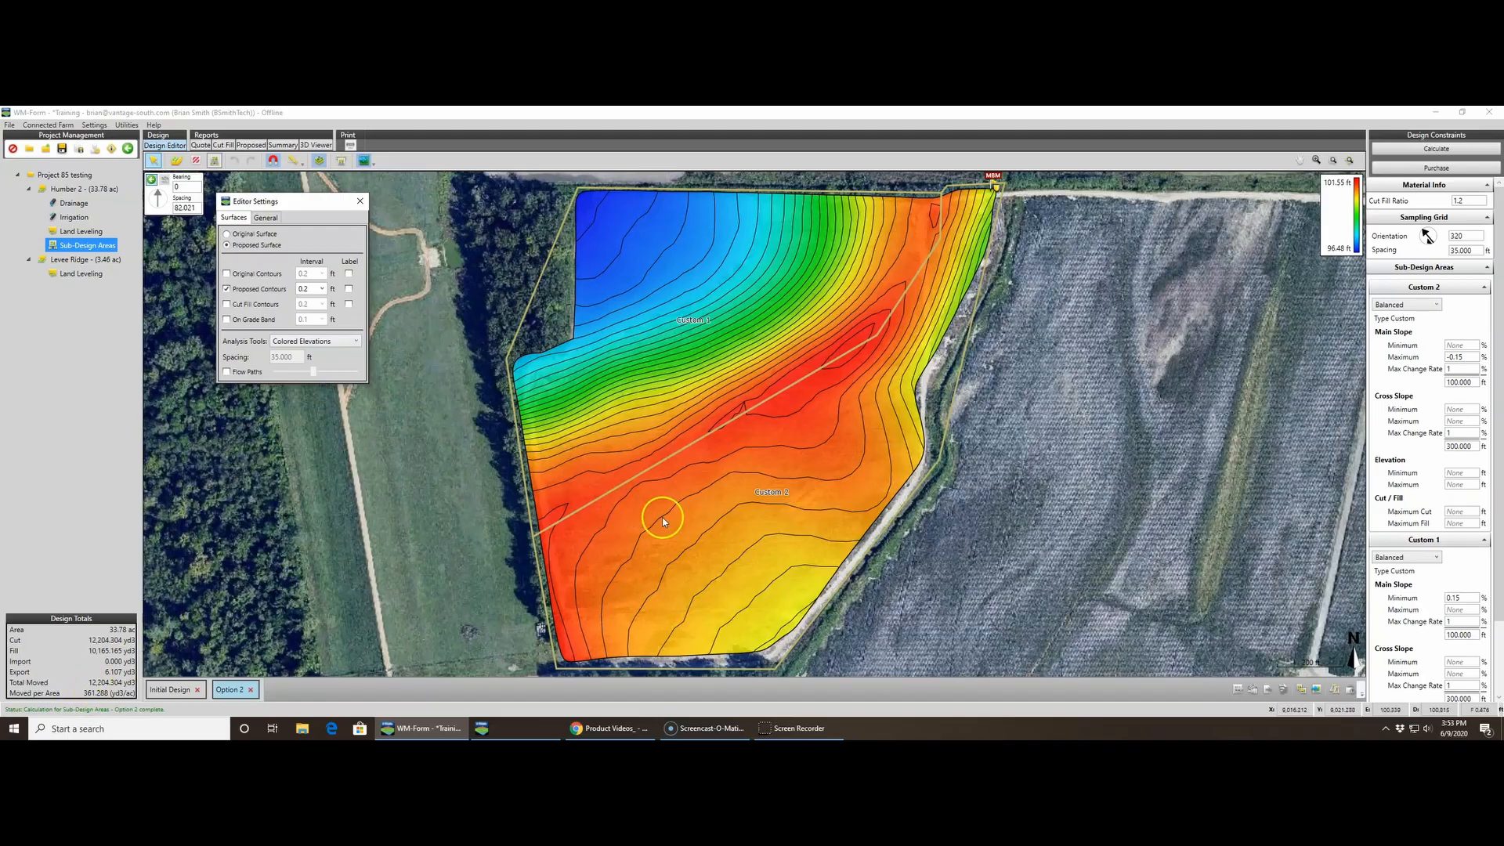
click(170, 690)
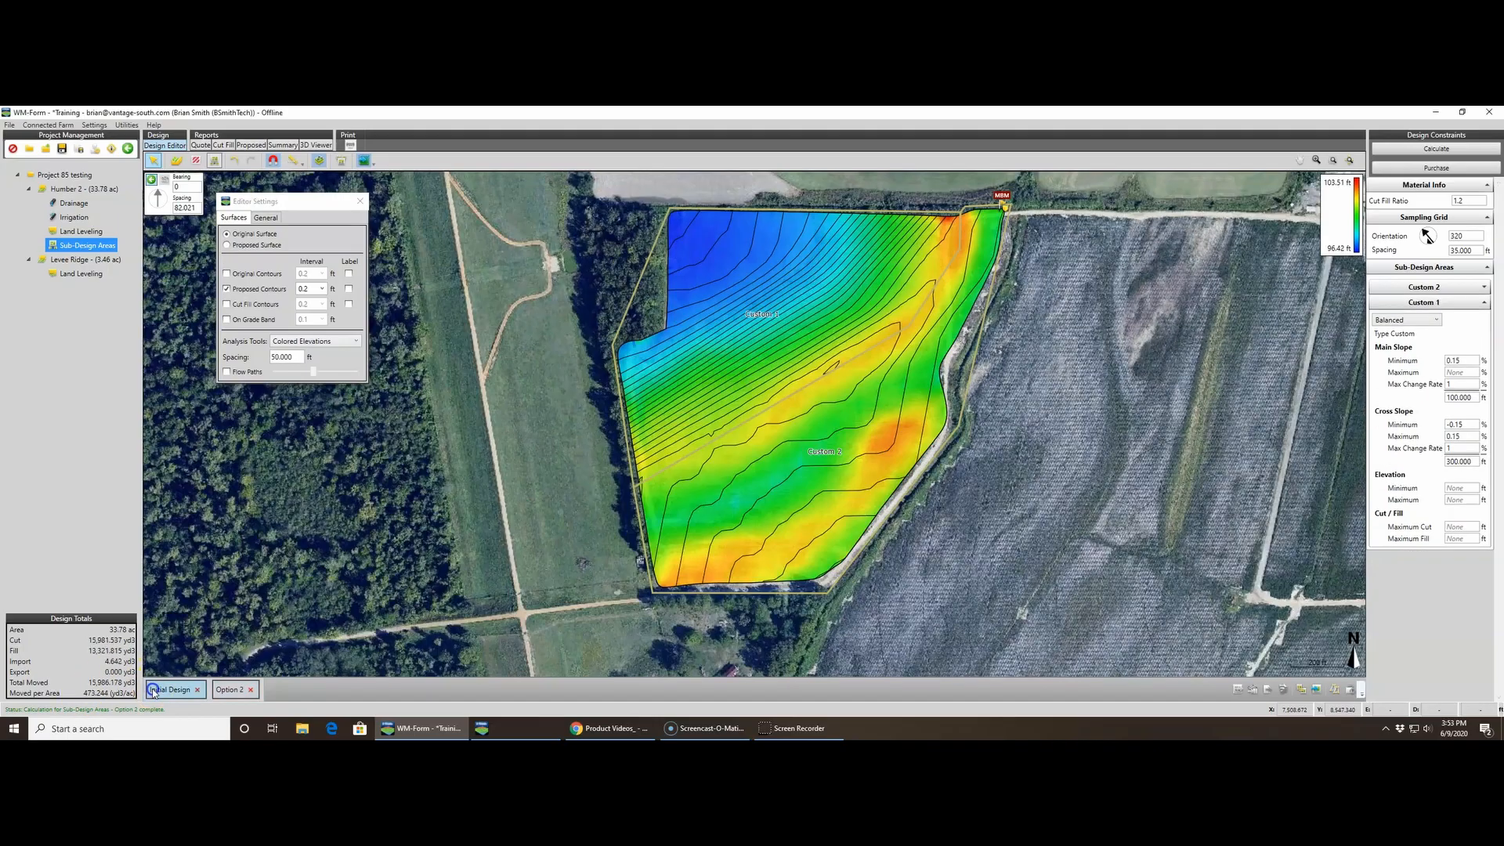
click(231, 689)
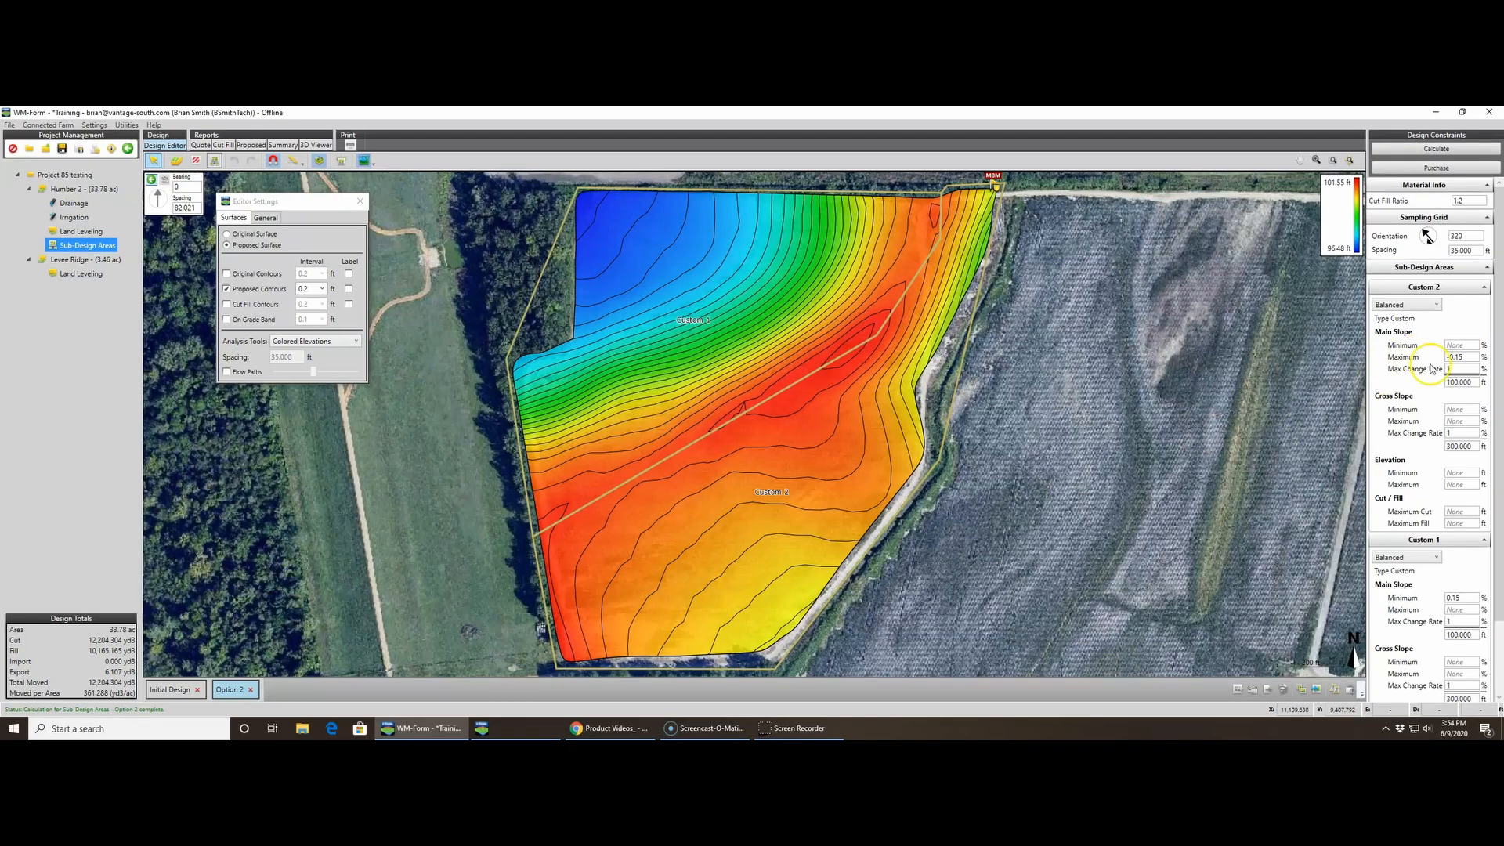
- Set Custom 2's cross slope in Option 2 to minimum -0.3% and maximum 0.3%, and recalculate the iteration
click(1466, 409)
drag(1460, 410, 1444, 414)
key(BackSpace)
click(1433, 148)
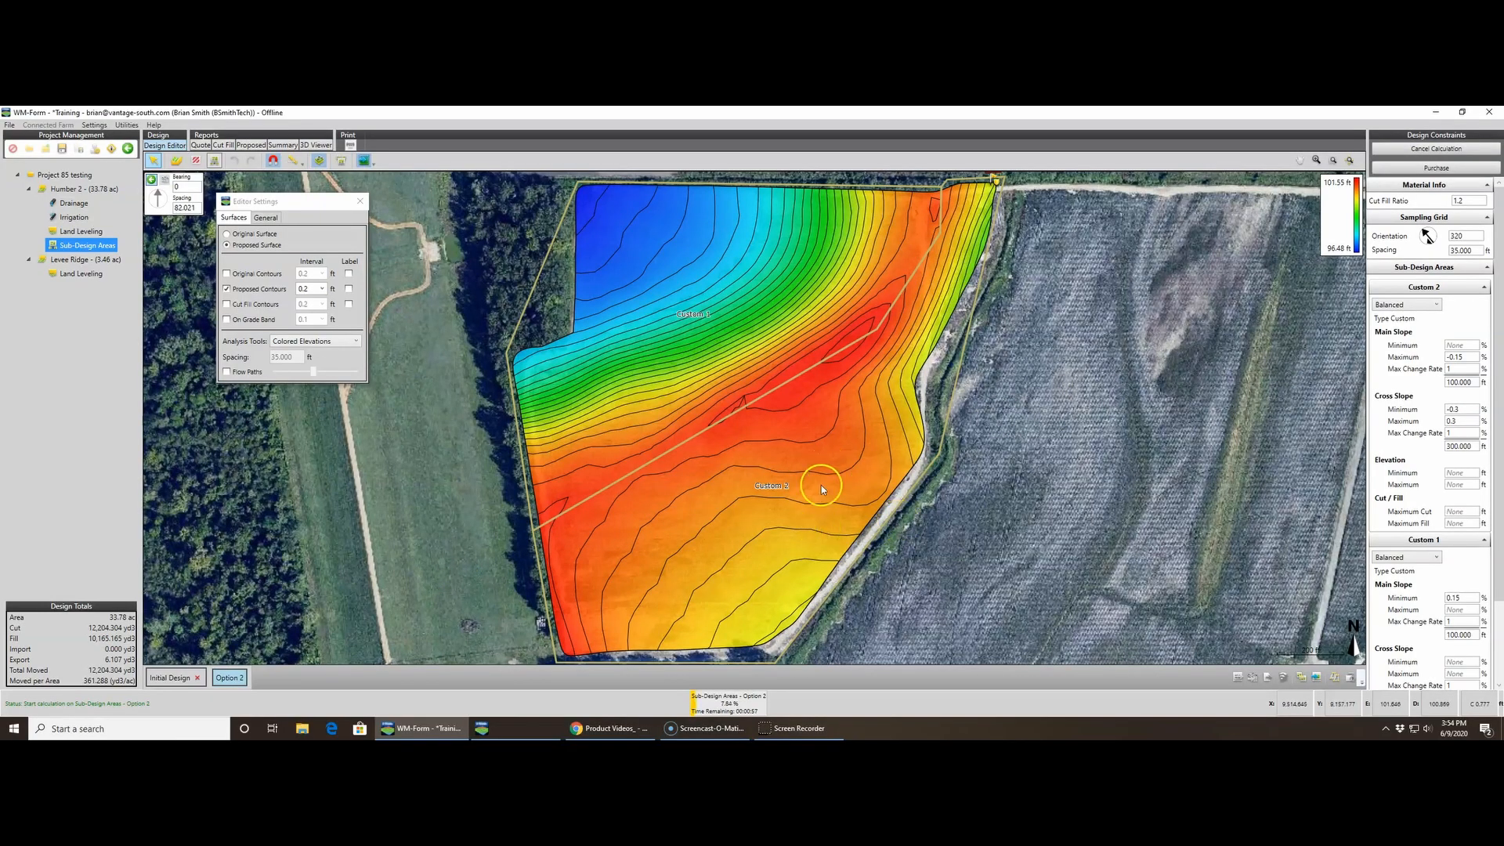
- Clone the Option 2 iteration under the name Option 3
click(1335, 676)
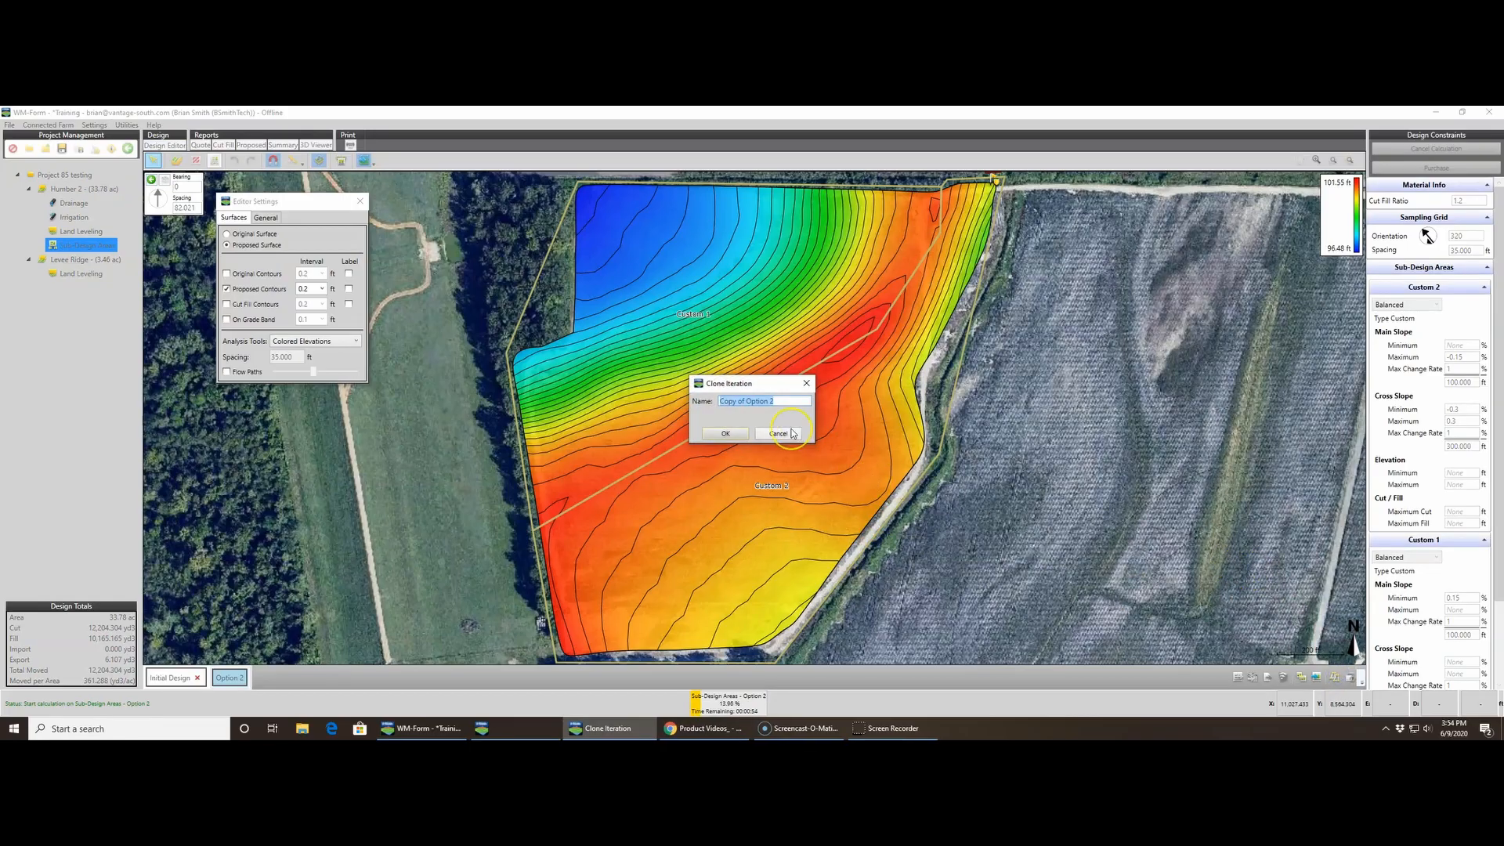
text(Option 3)
click(727, 434)
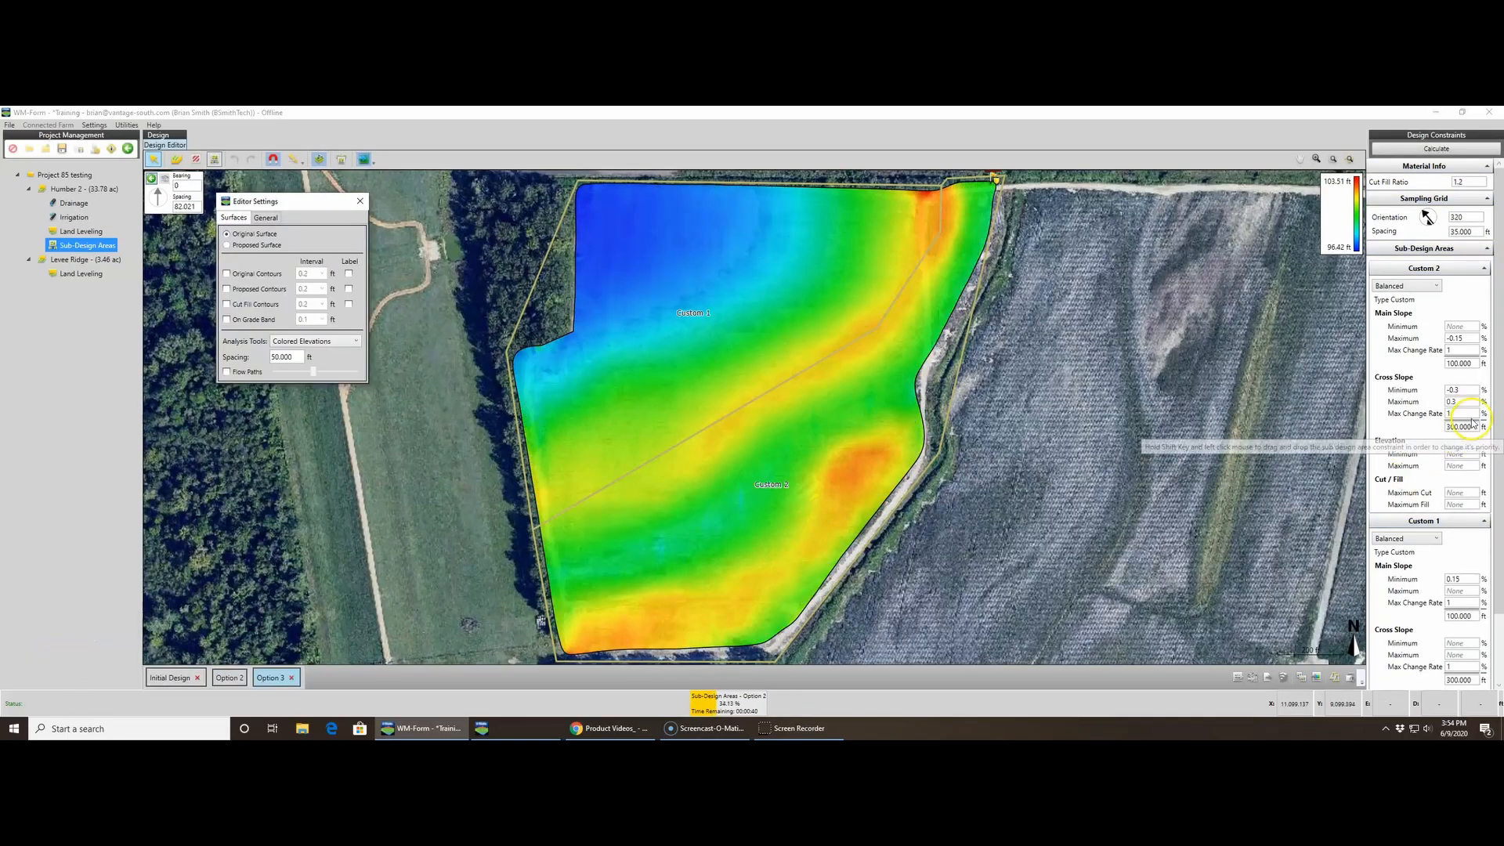
- Set Custom 2's cross slope in Option 3 to minimum -0.2% and maximum 0.2%, and start calculating the iteration
double_click(1456, 402)
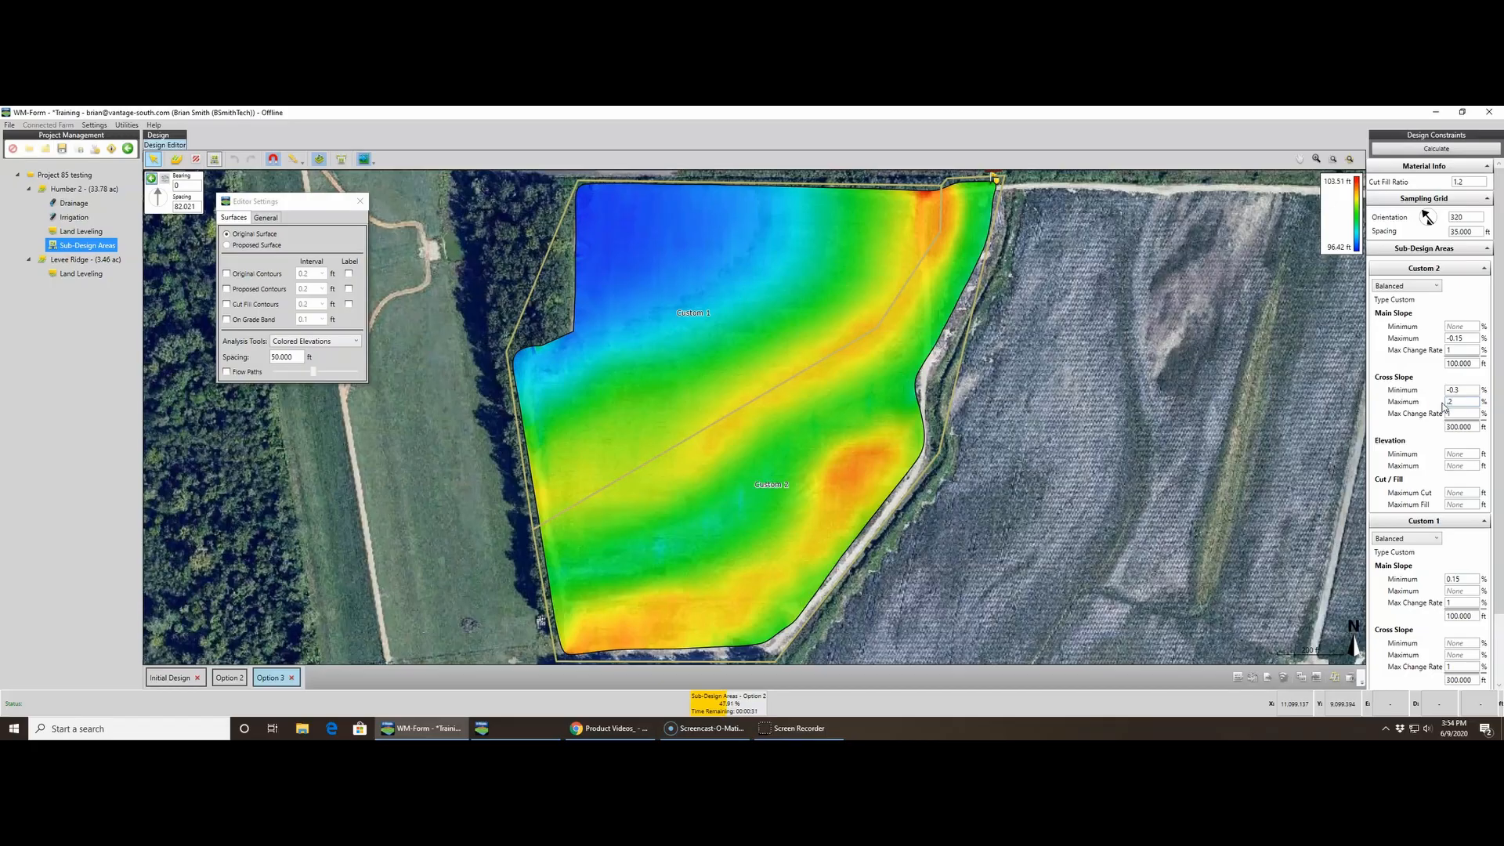
click(1444, 392)
click(1425, 150)
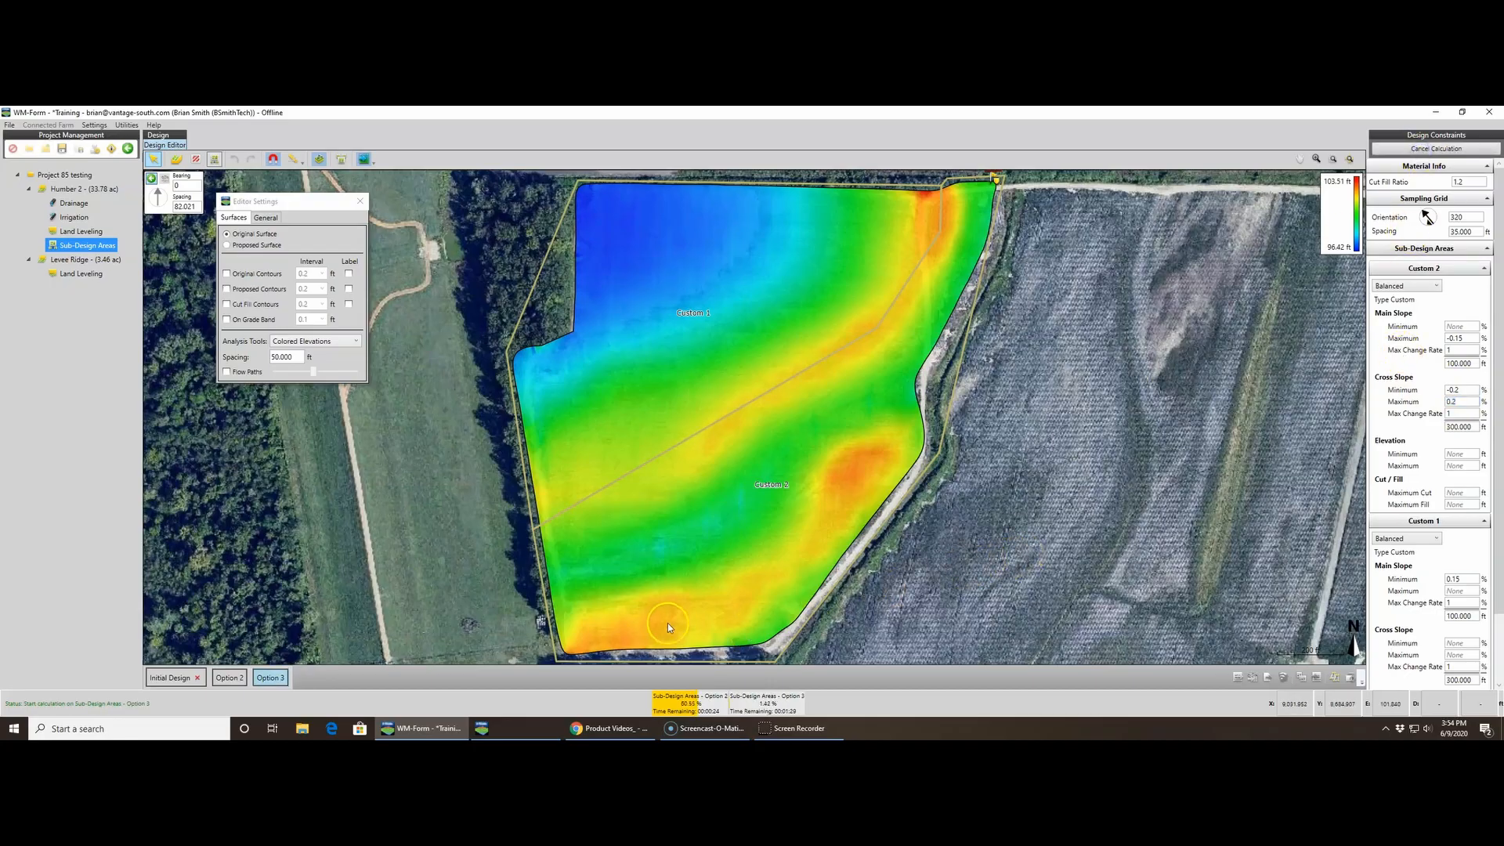
- Rename the Initial Design iteration as Option1
click(160, 679)
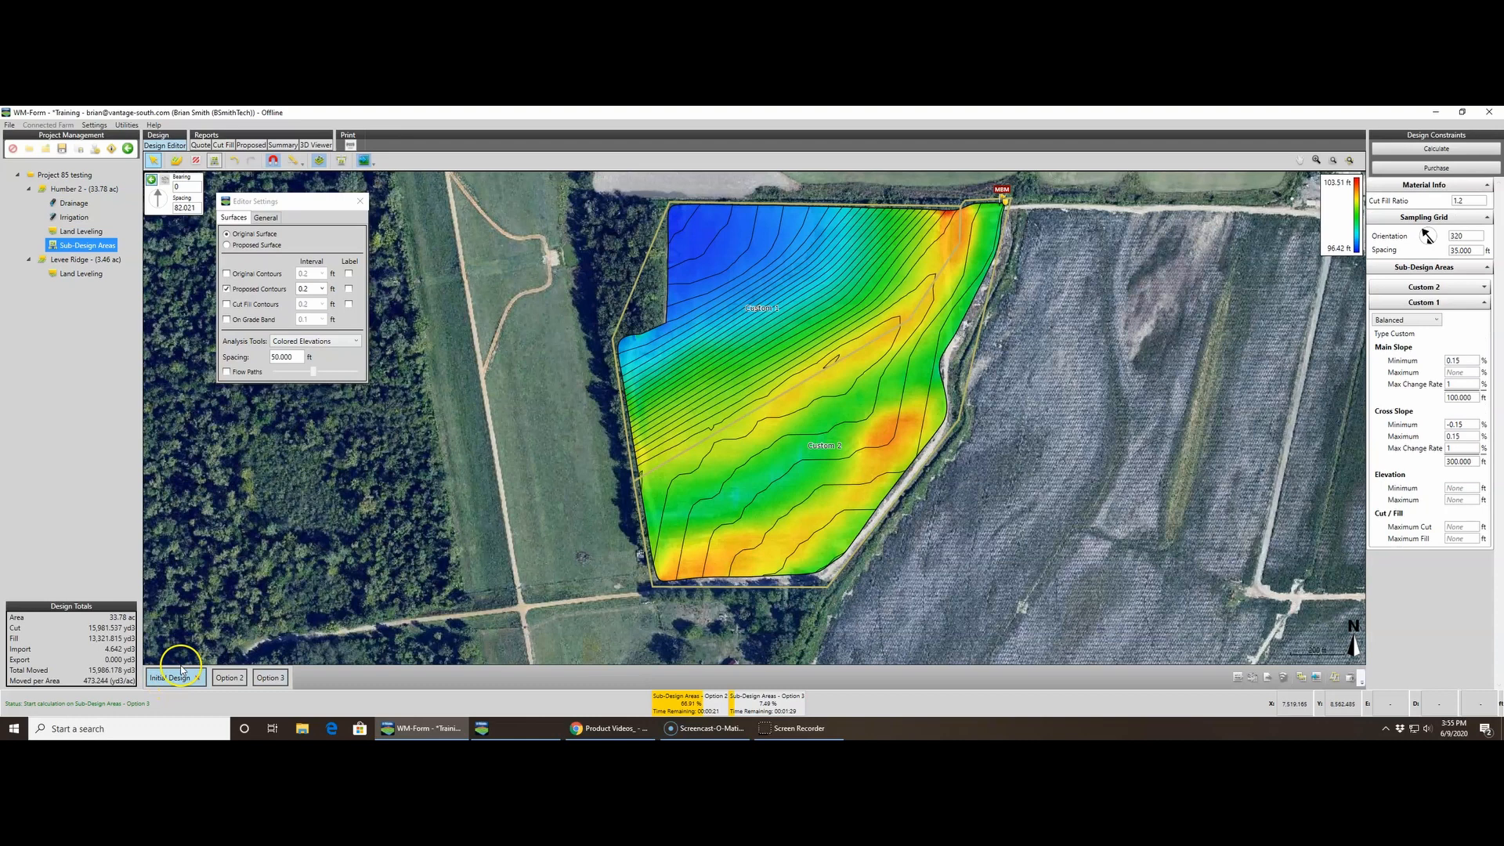
right_click(166, 679)
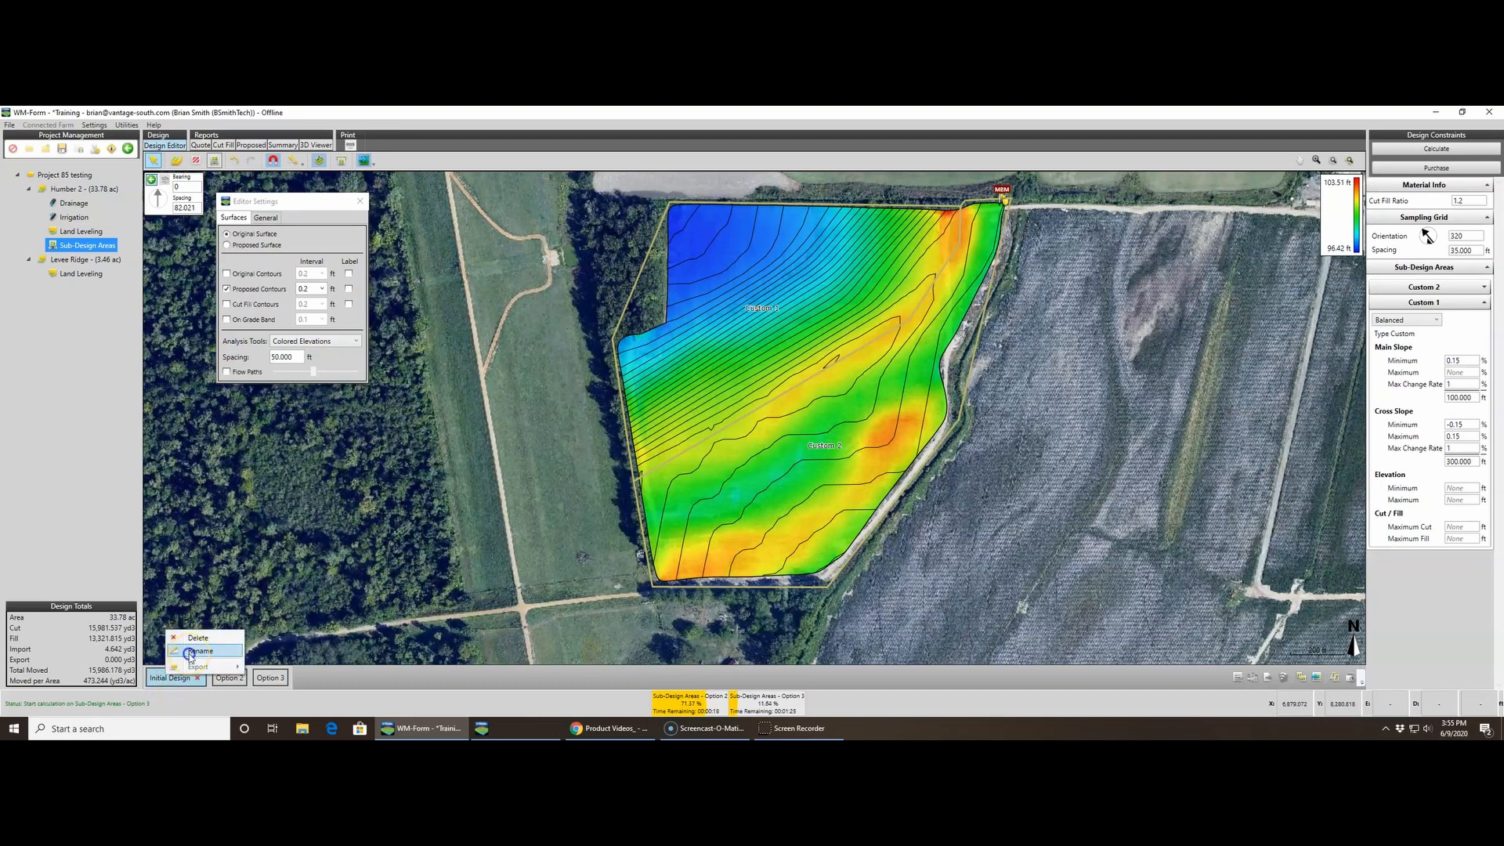
click(192, 651)
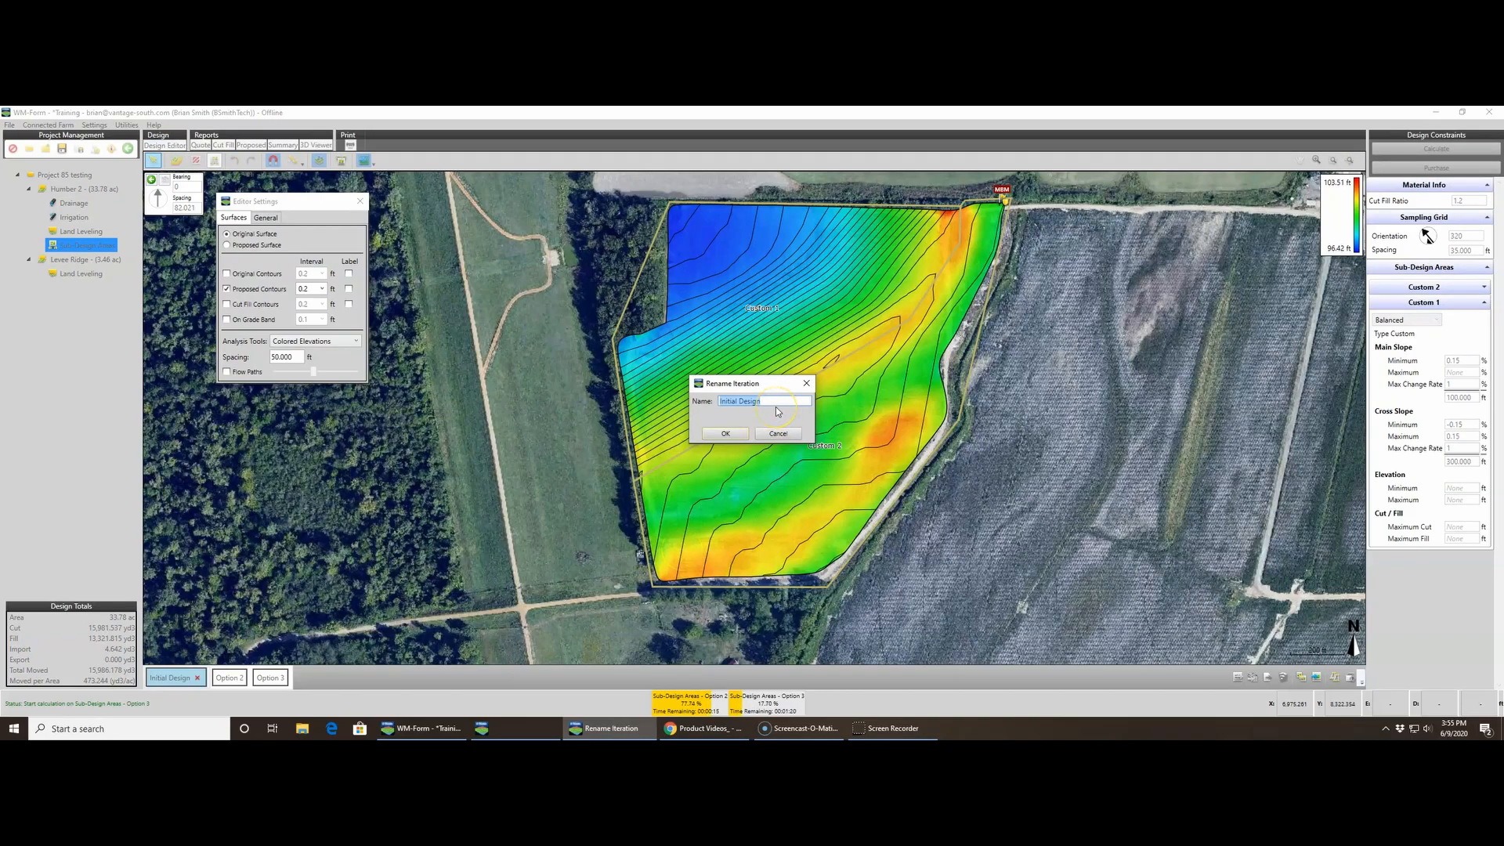
text(Option1)
click(726, 433)
click(163, 679)
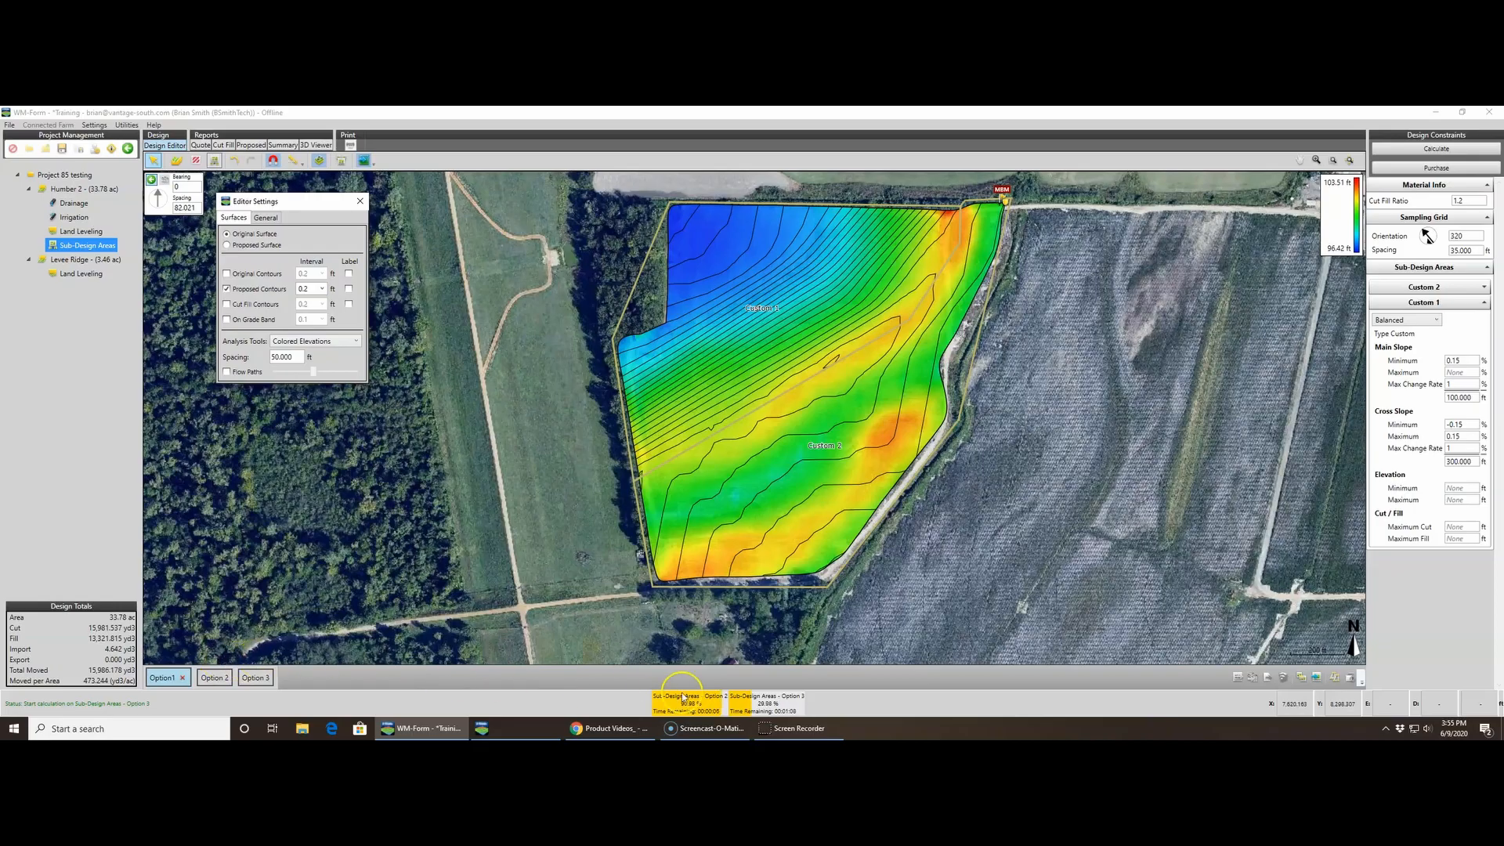
- Clone the recalculated Option 2 iteration under the name Option 4
click(215, 677)
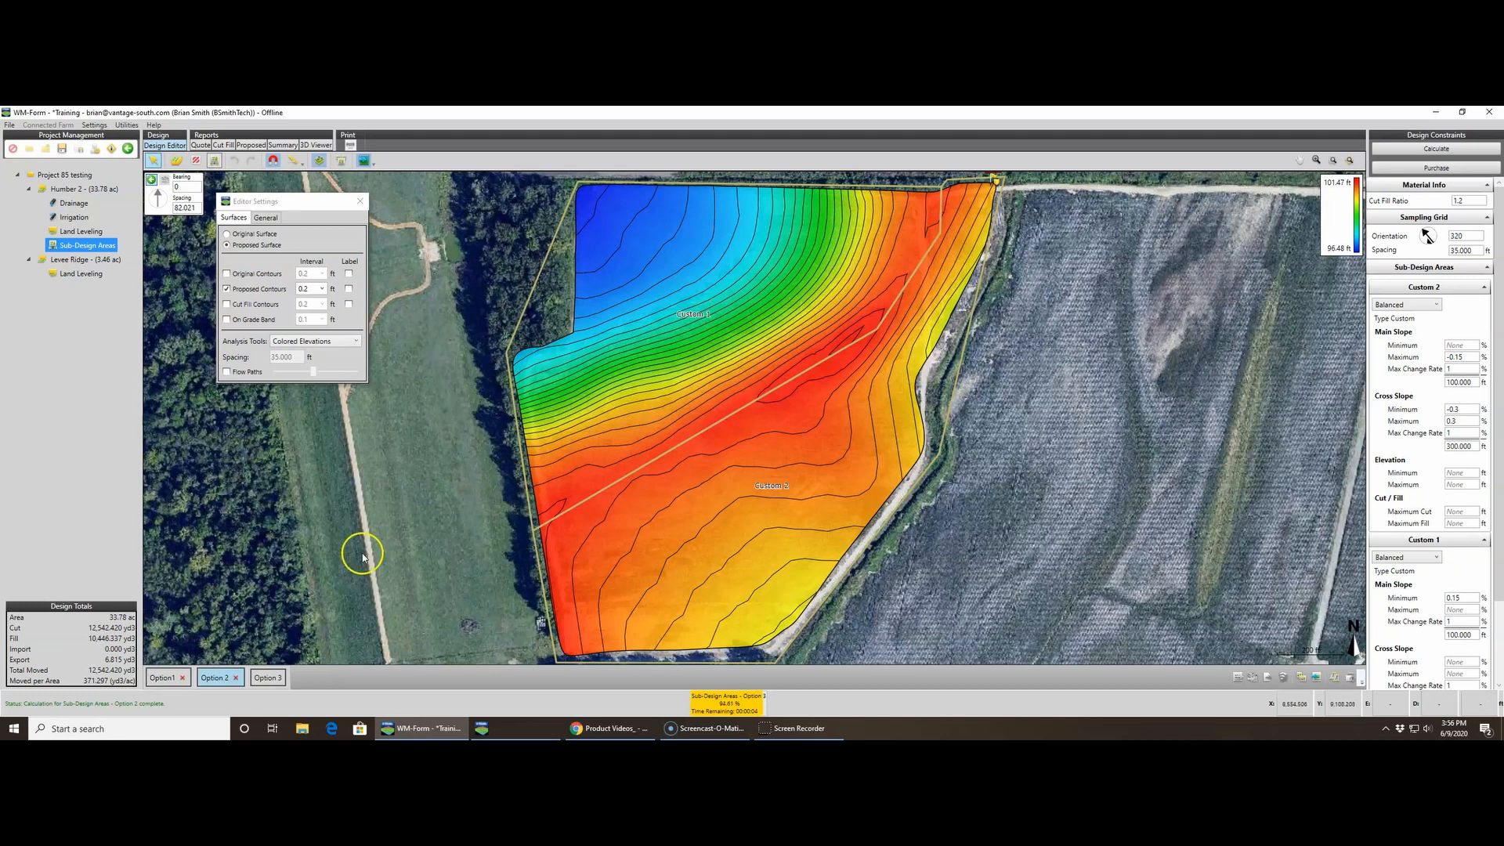
click(1334, 677)
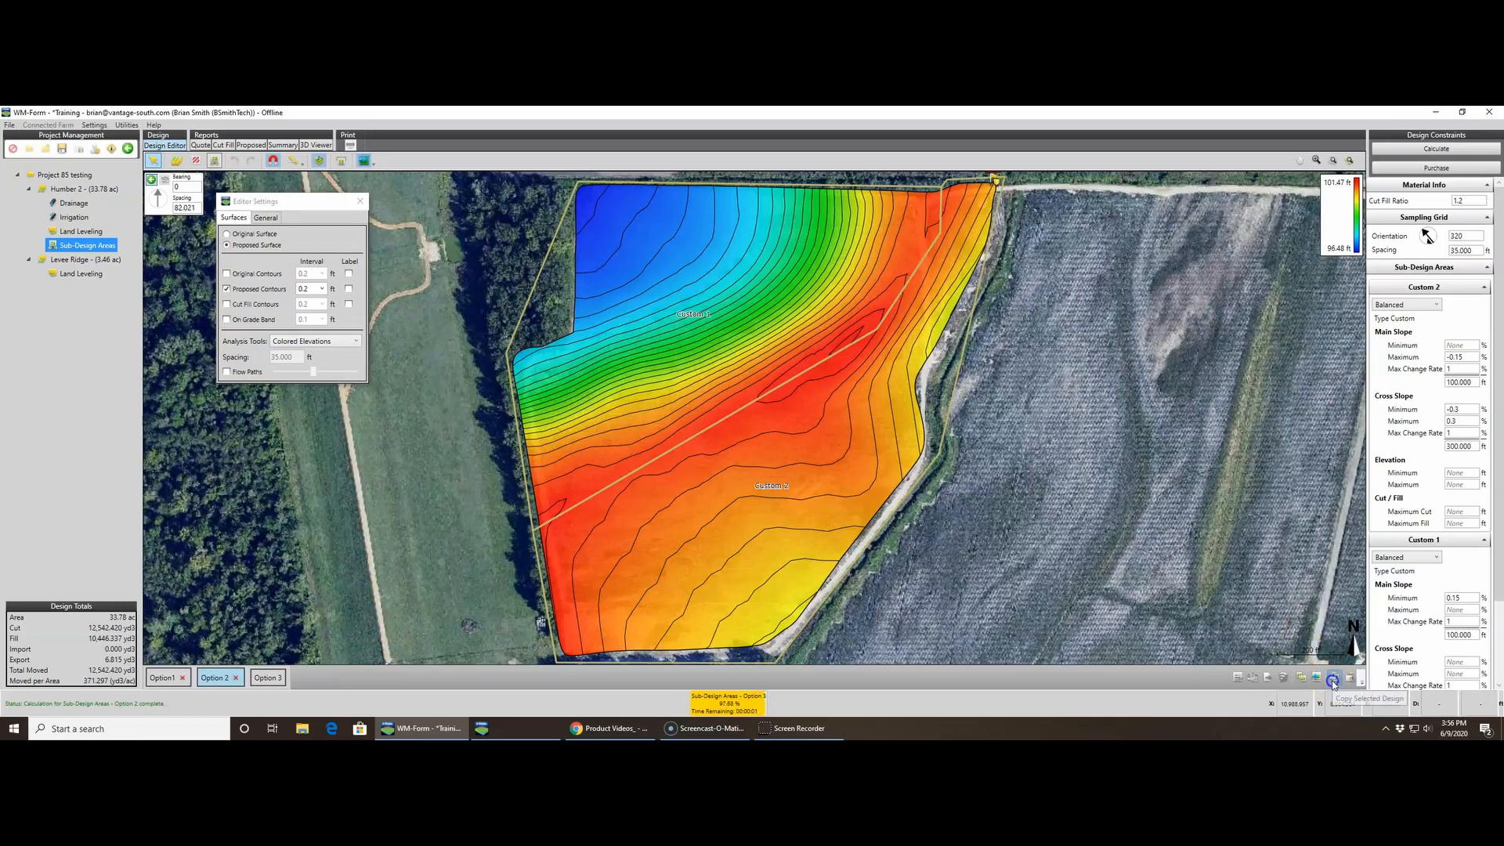
text(Option 4)
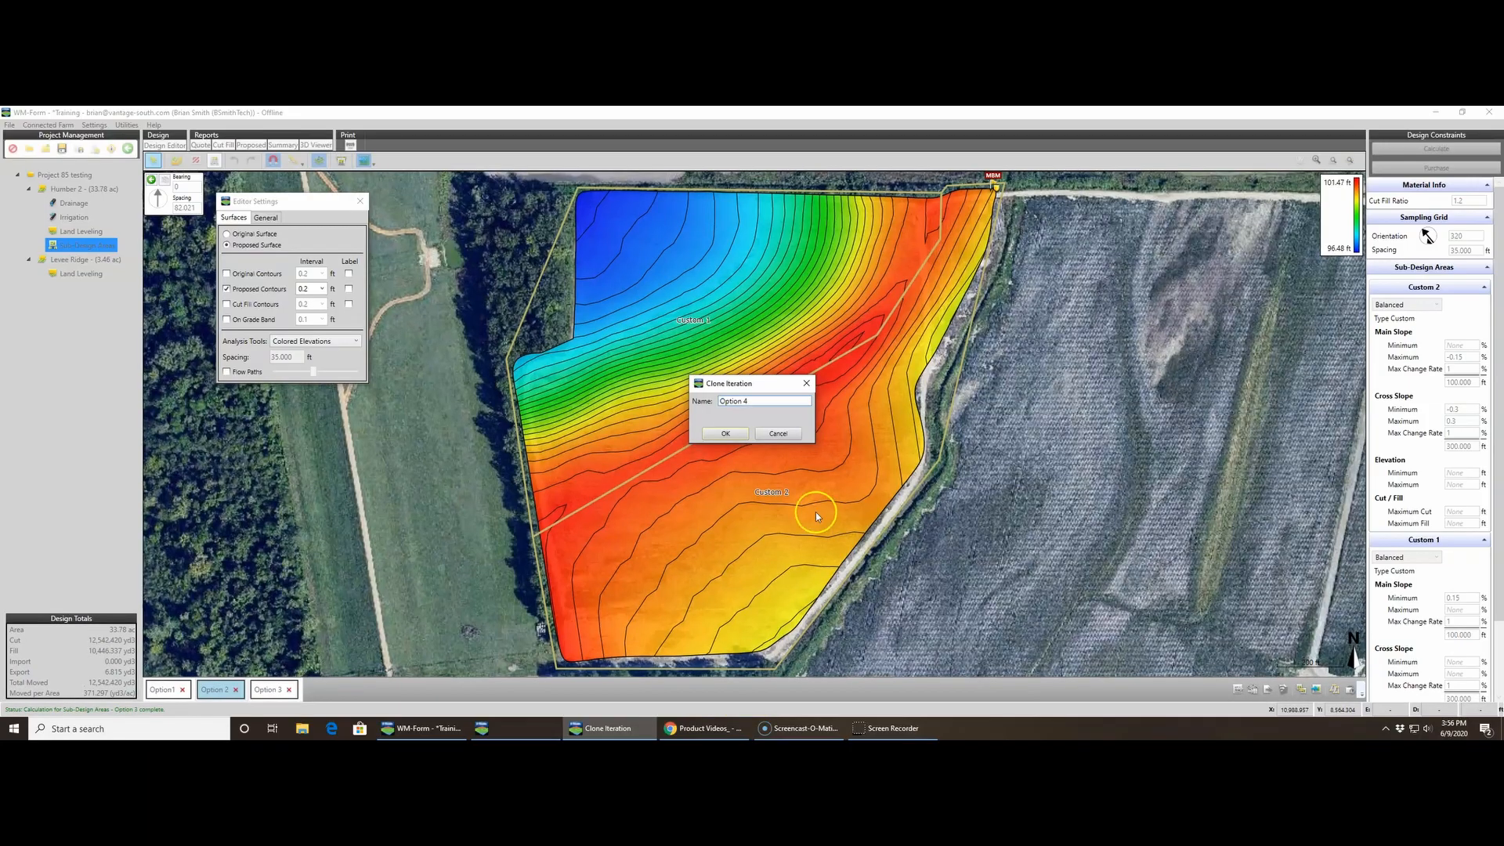
click(726, 433)
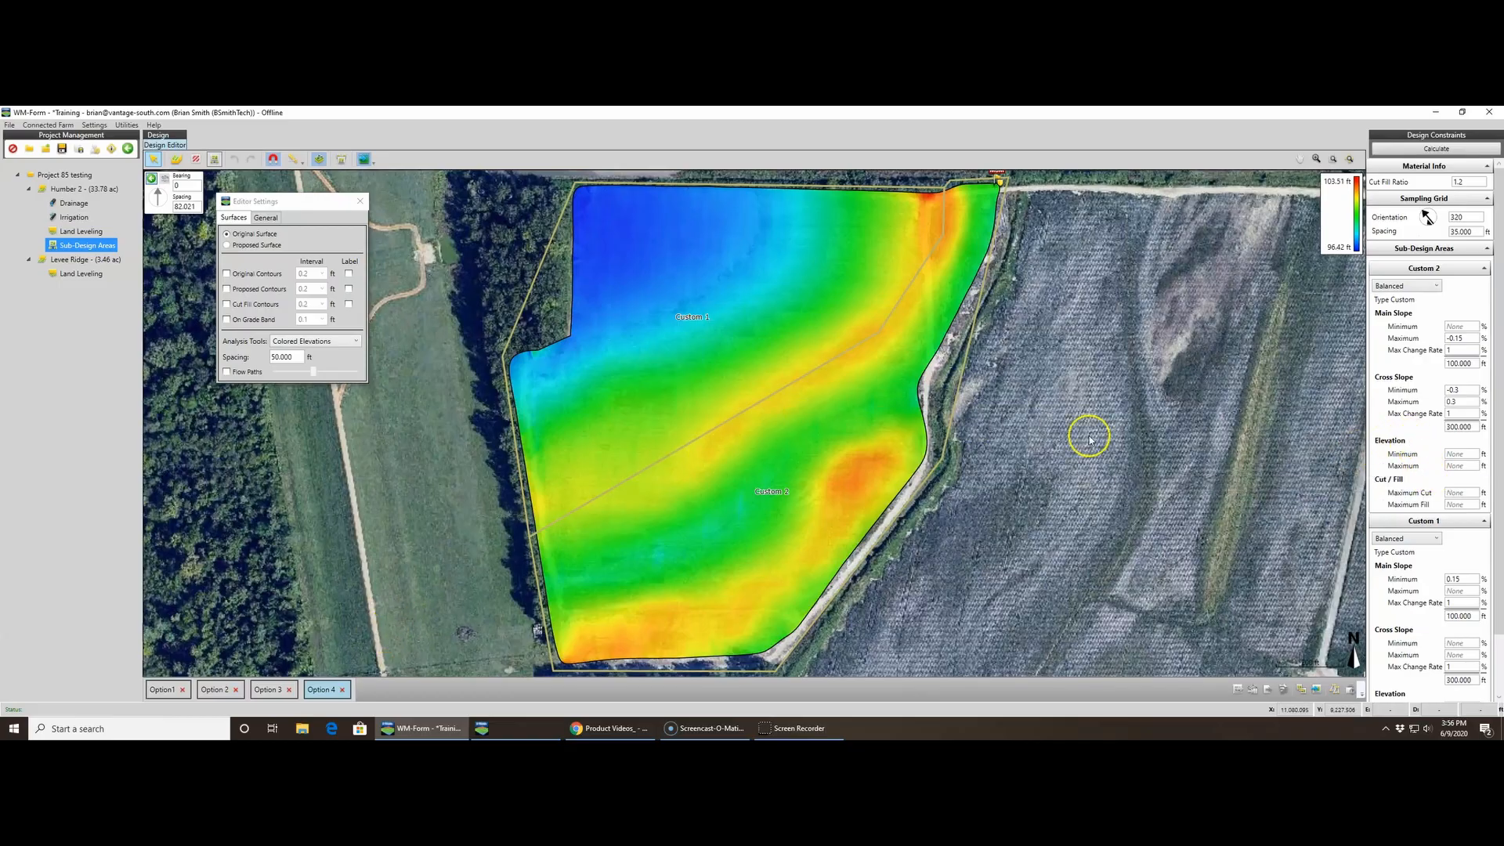
- Set Custom 1's cross slope in Option 4 to minimum -0.15% and maximum 0.15%, and switch to Option 3 to check its design totals
scroll(1428, 548, down, 1)
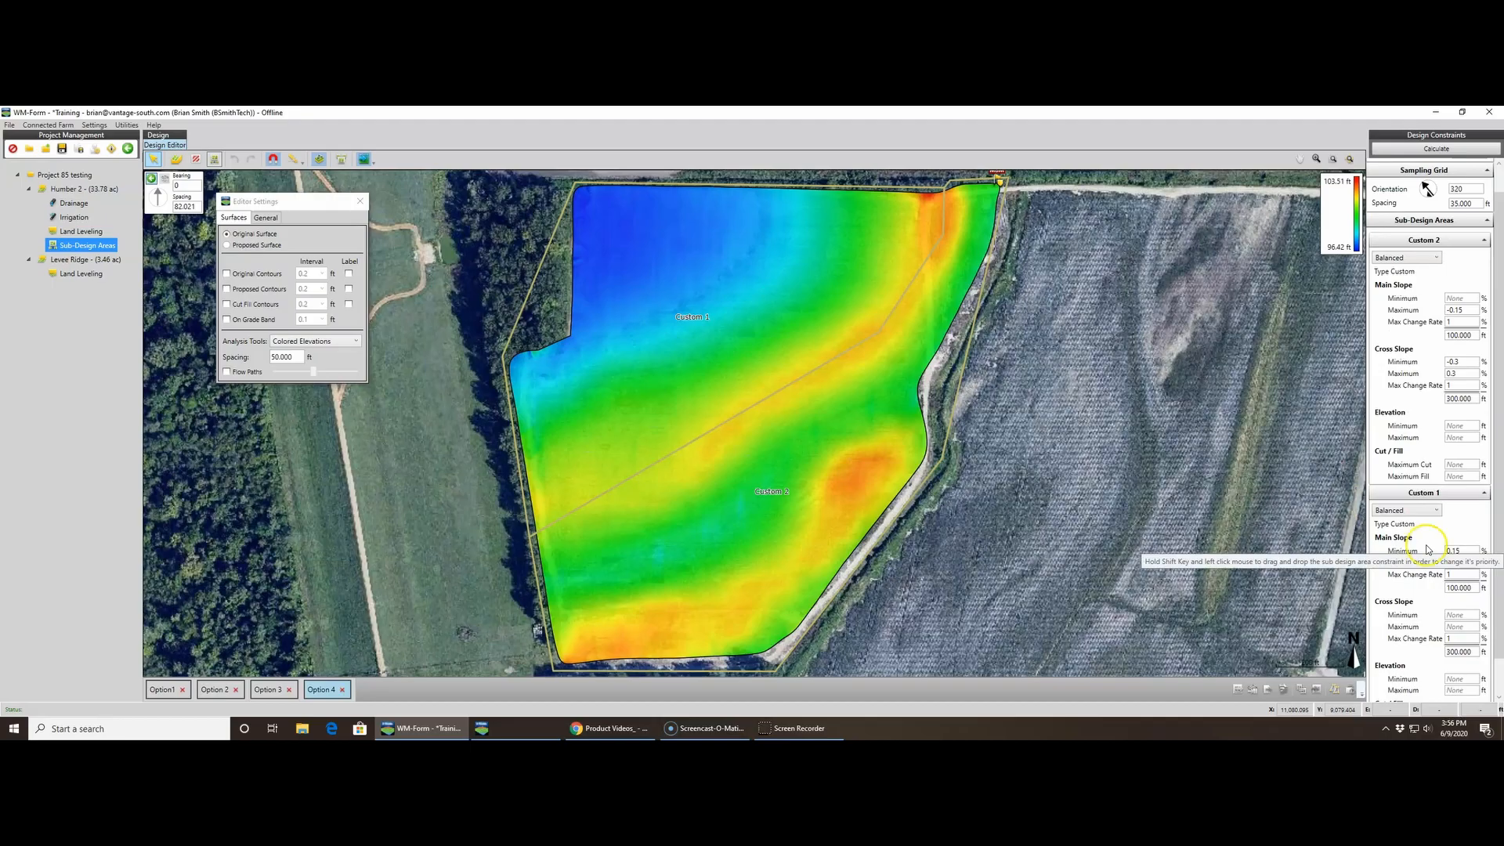
click(1461, 613)
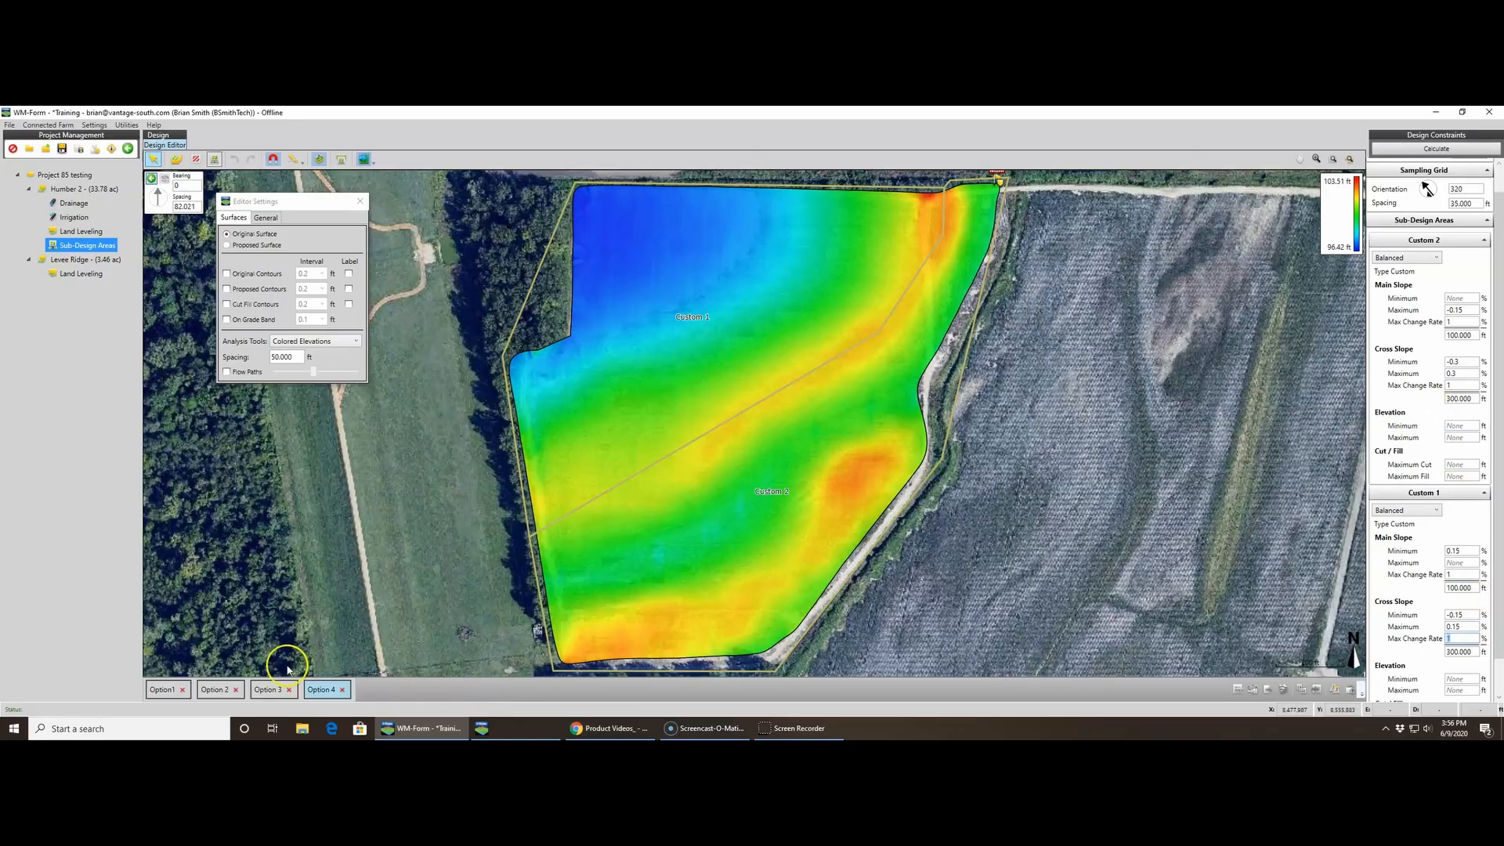
click(267, 690)
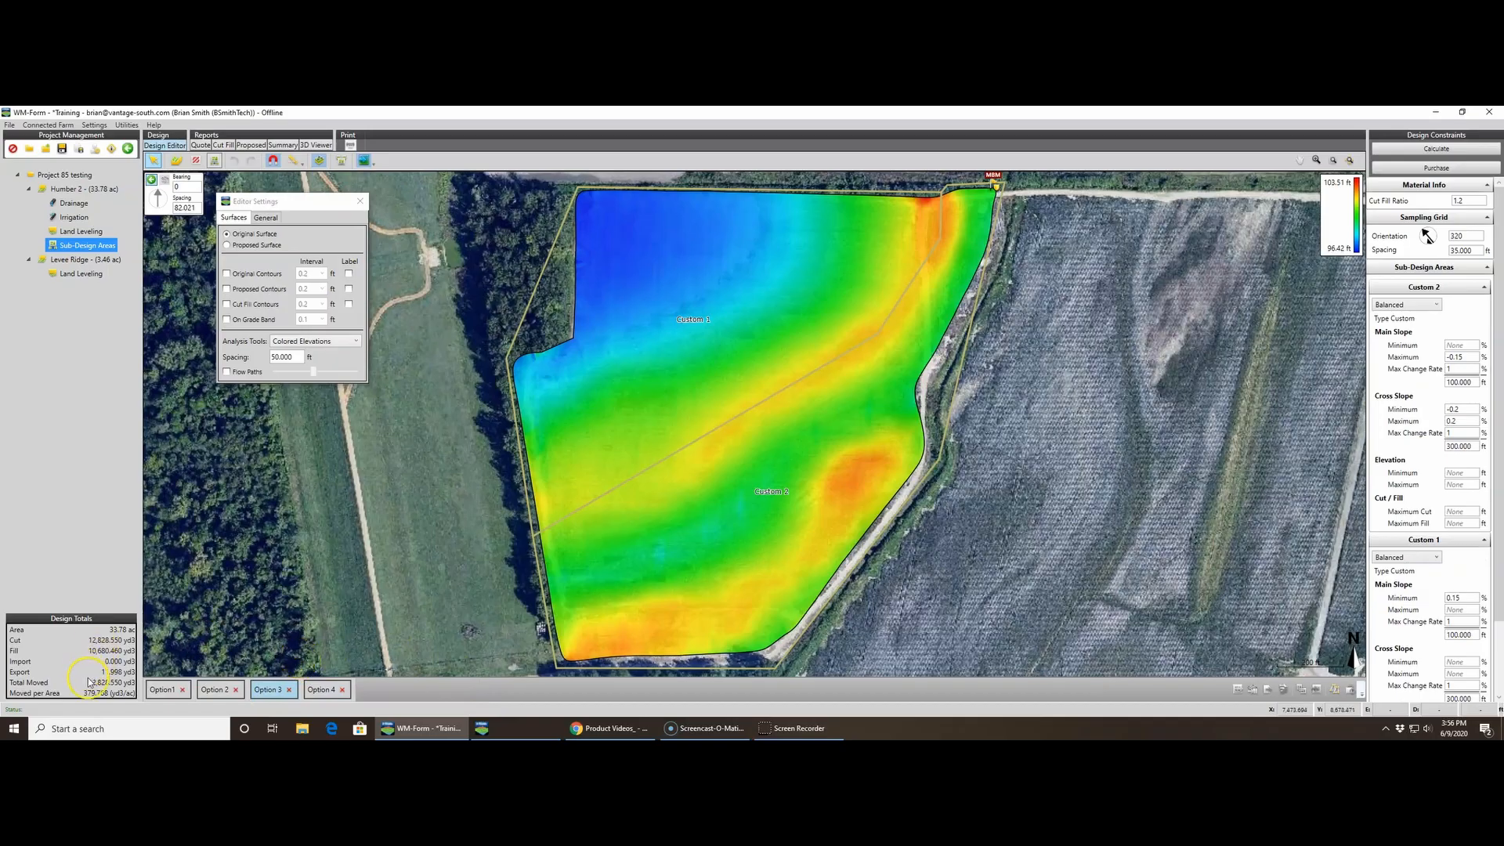
- Display the proposed contours on Option 3's map
click(227, 290)
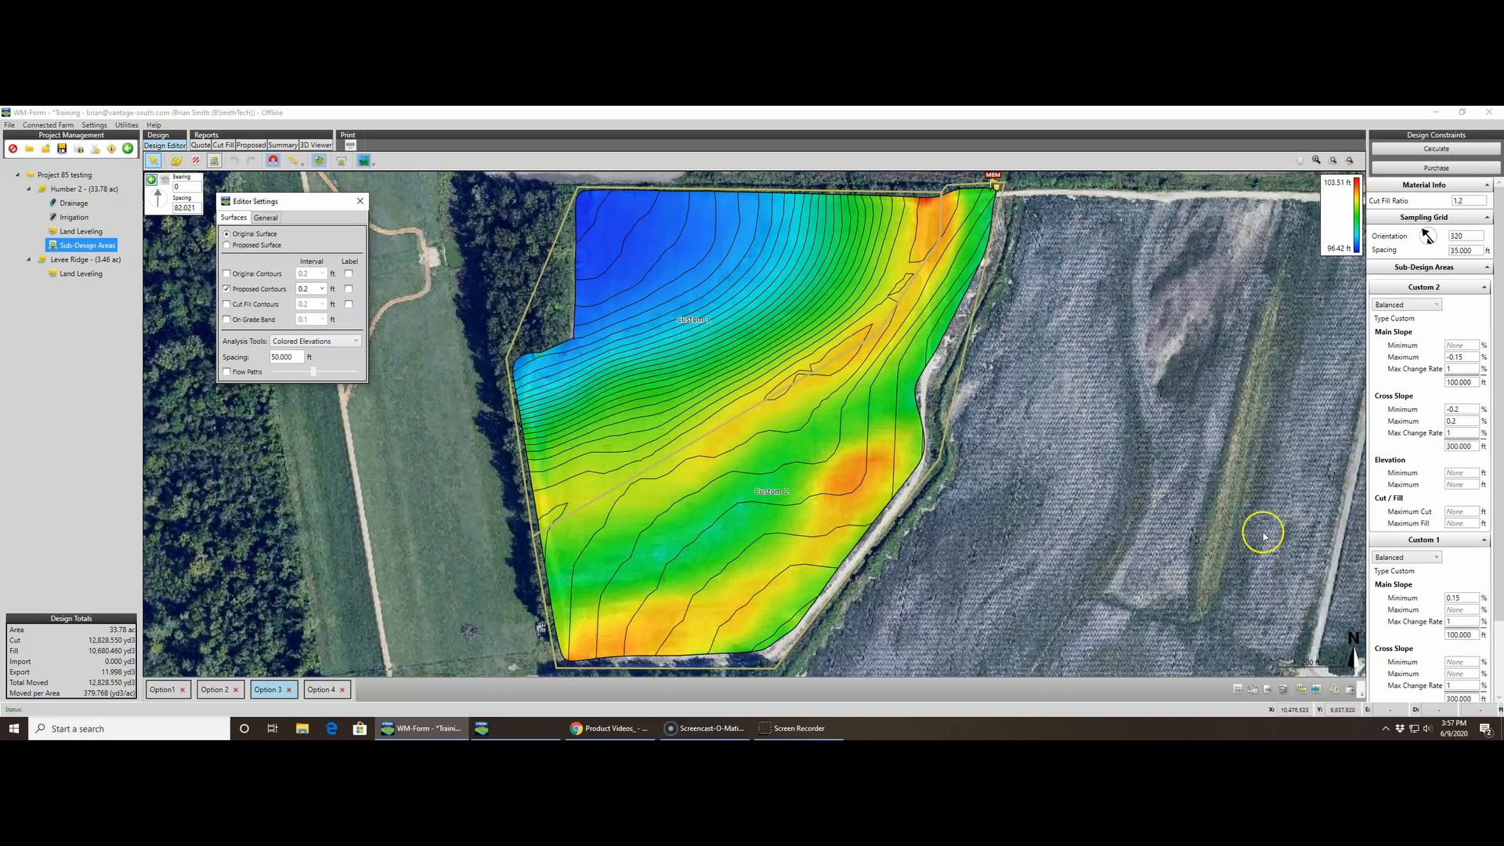
- Set Custom 2's cross slope in Option 4 to minimum -0.2% and maximum 0.2%, and start calculating the iteration
click(322, 690)
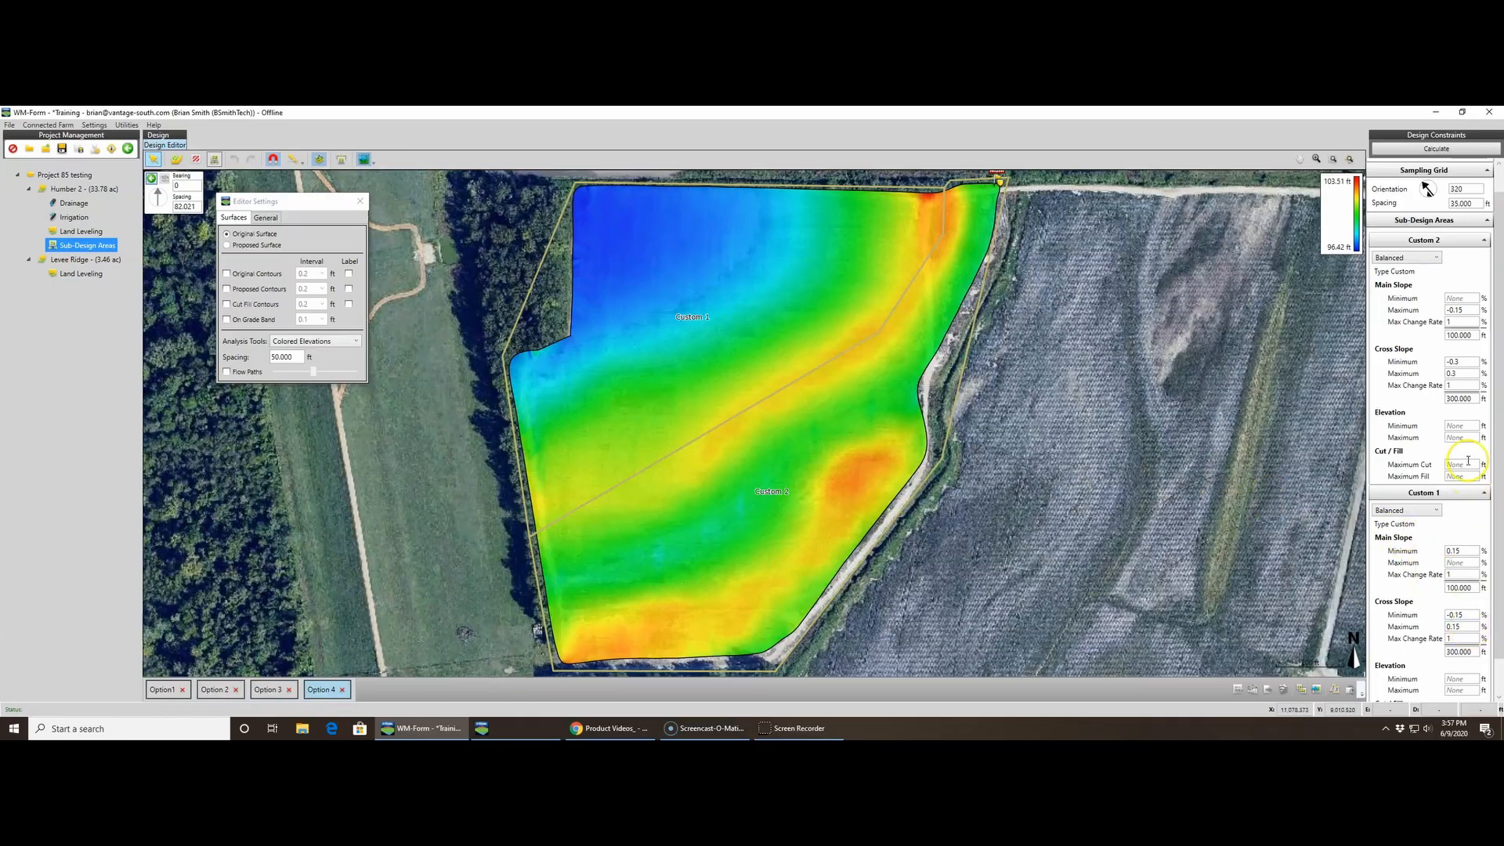
click(1457, 362)
click(1415, 149)
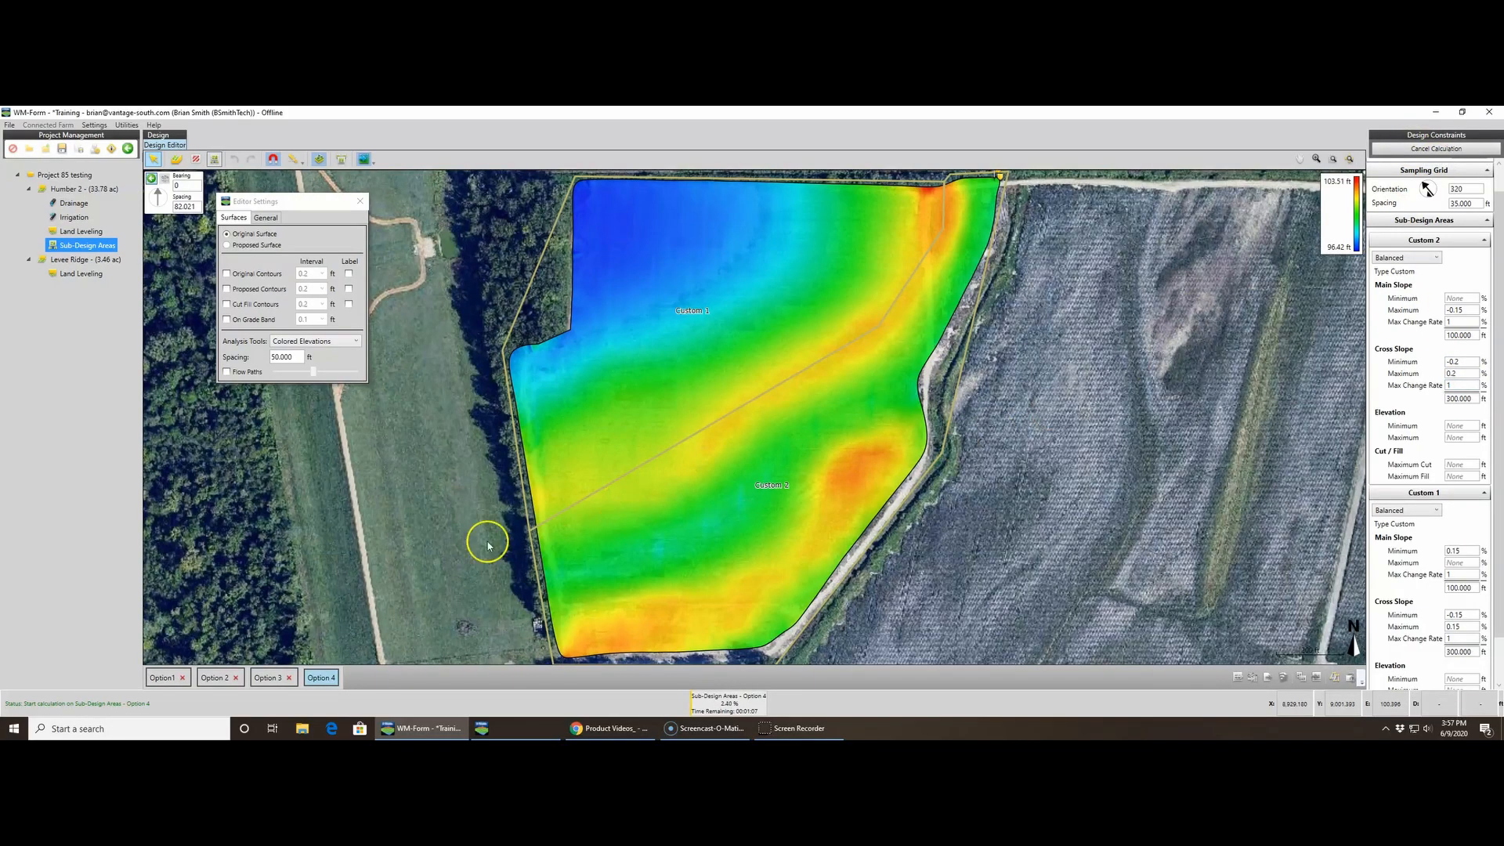
- Compare the proposed contours and design totals of Option 3, Option 2 and Option1
click(286, 674)
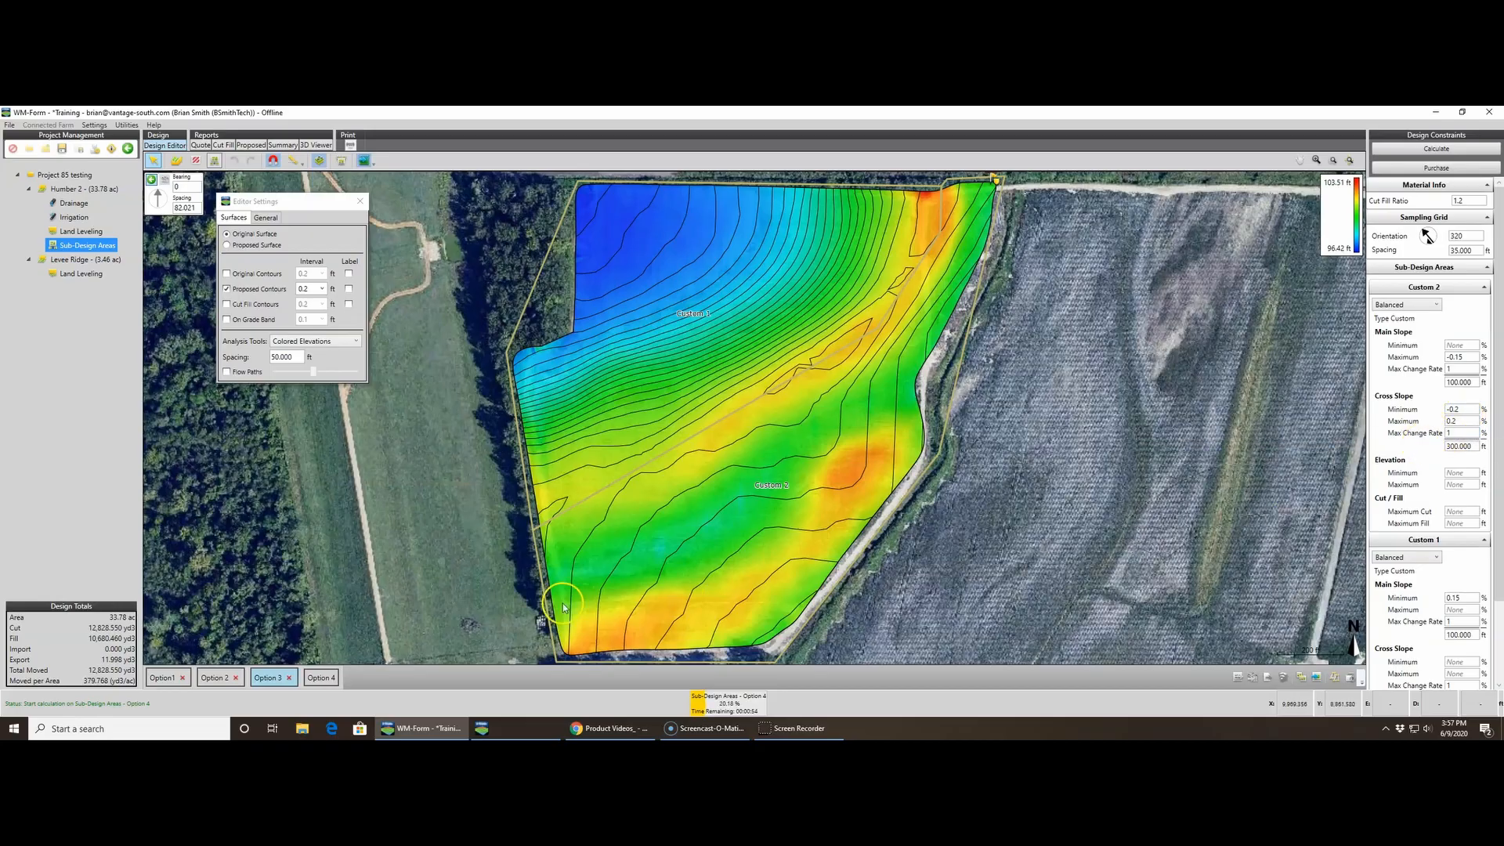
click(217, 679)
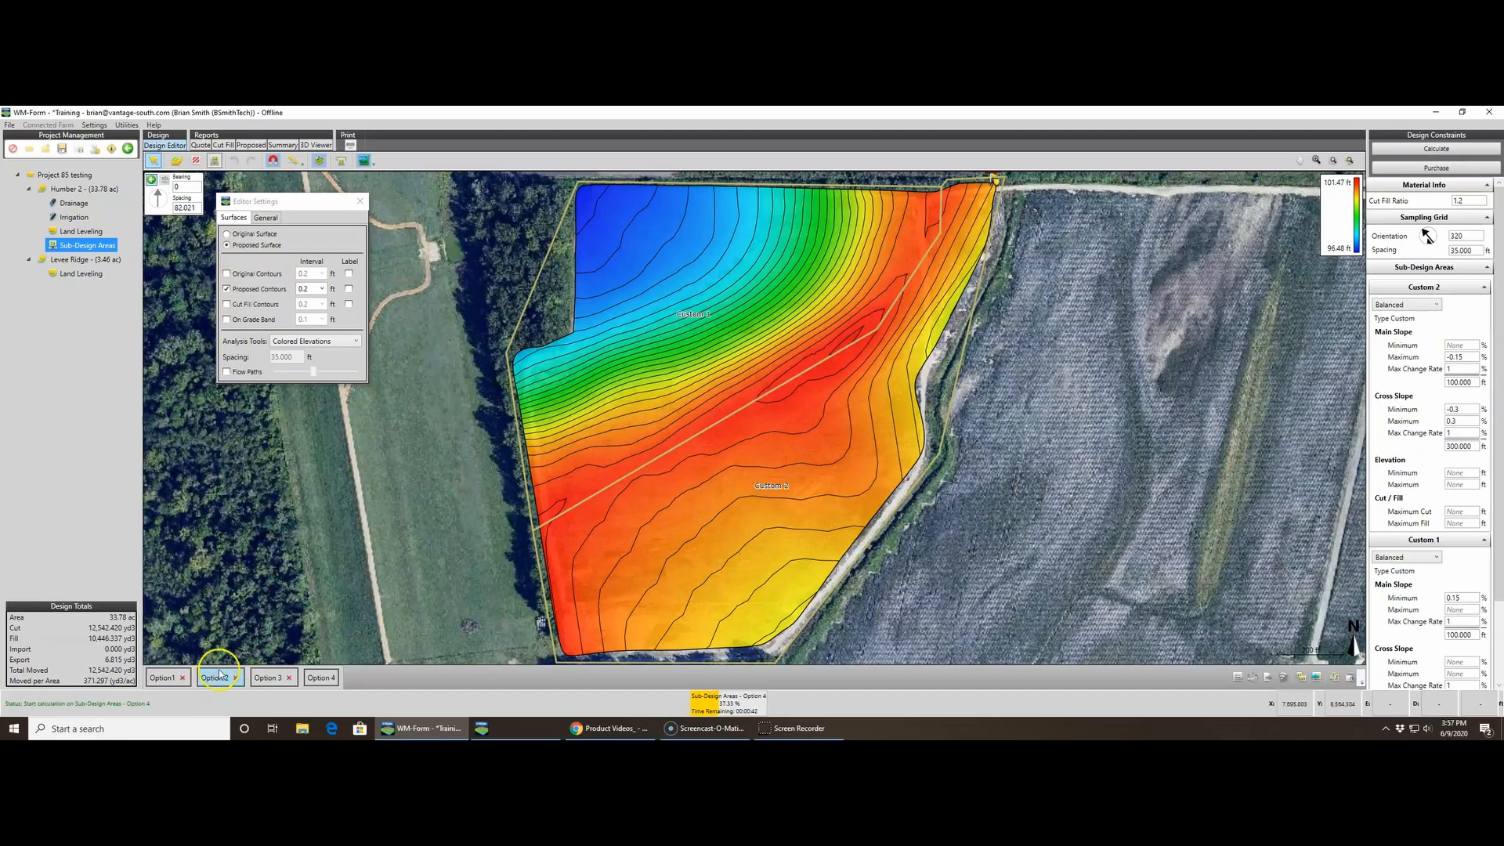
click(263, 679)
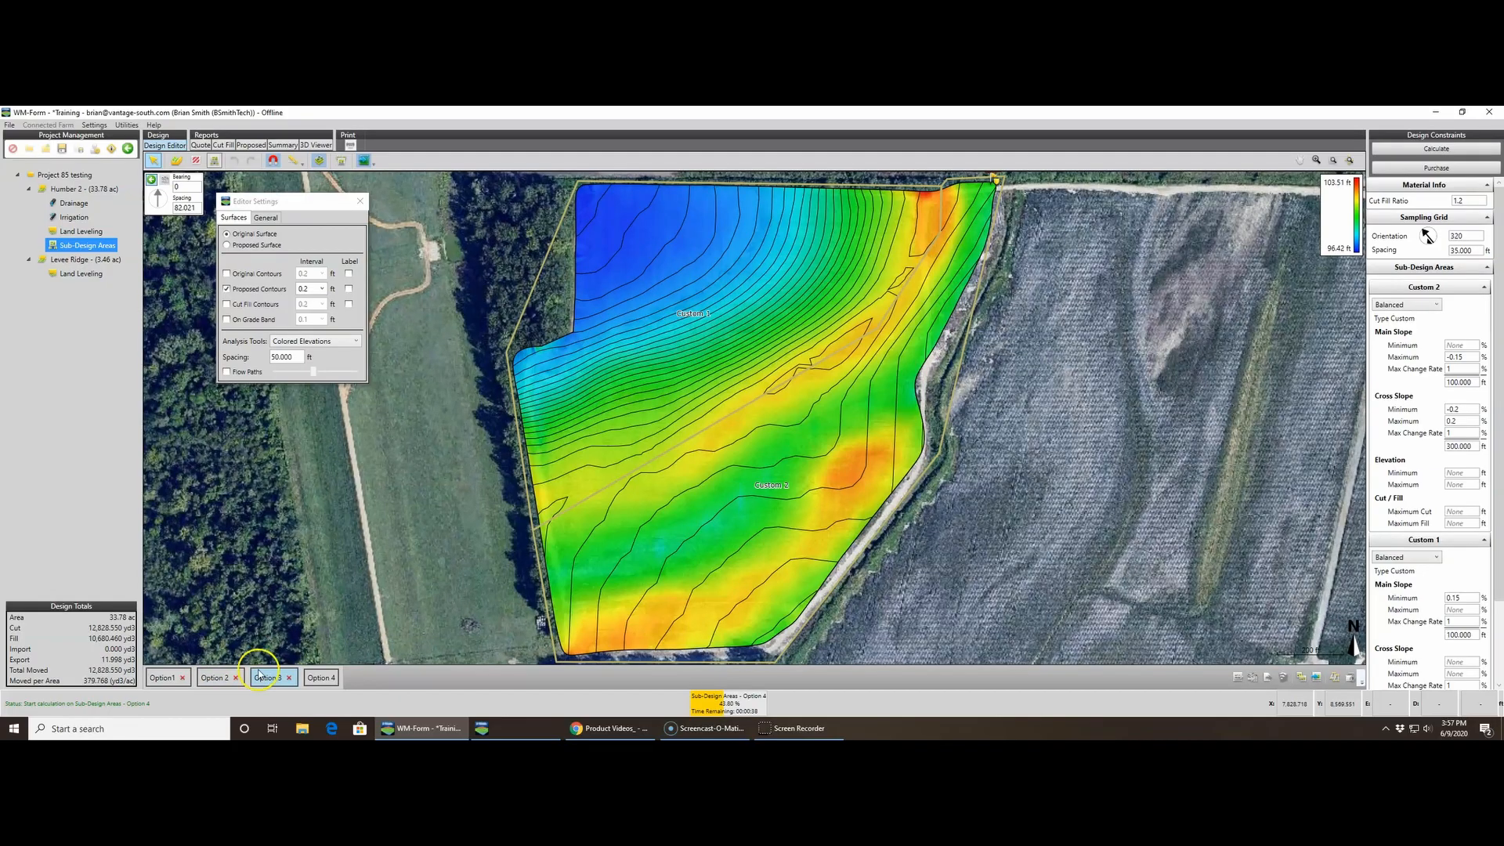
click(218, 677)
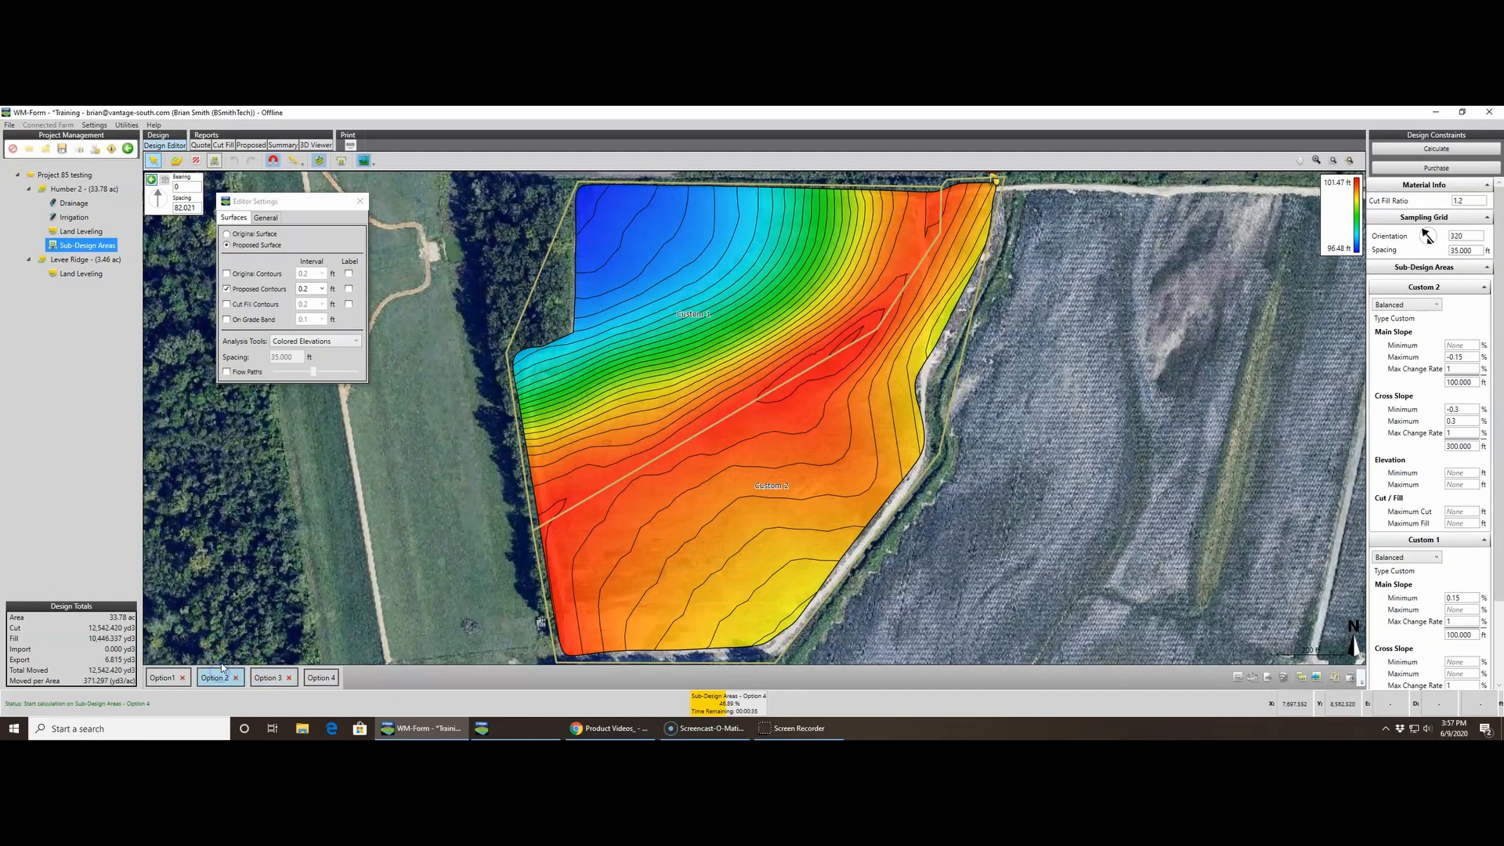
click(268, 676)
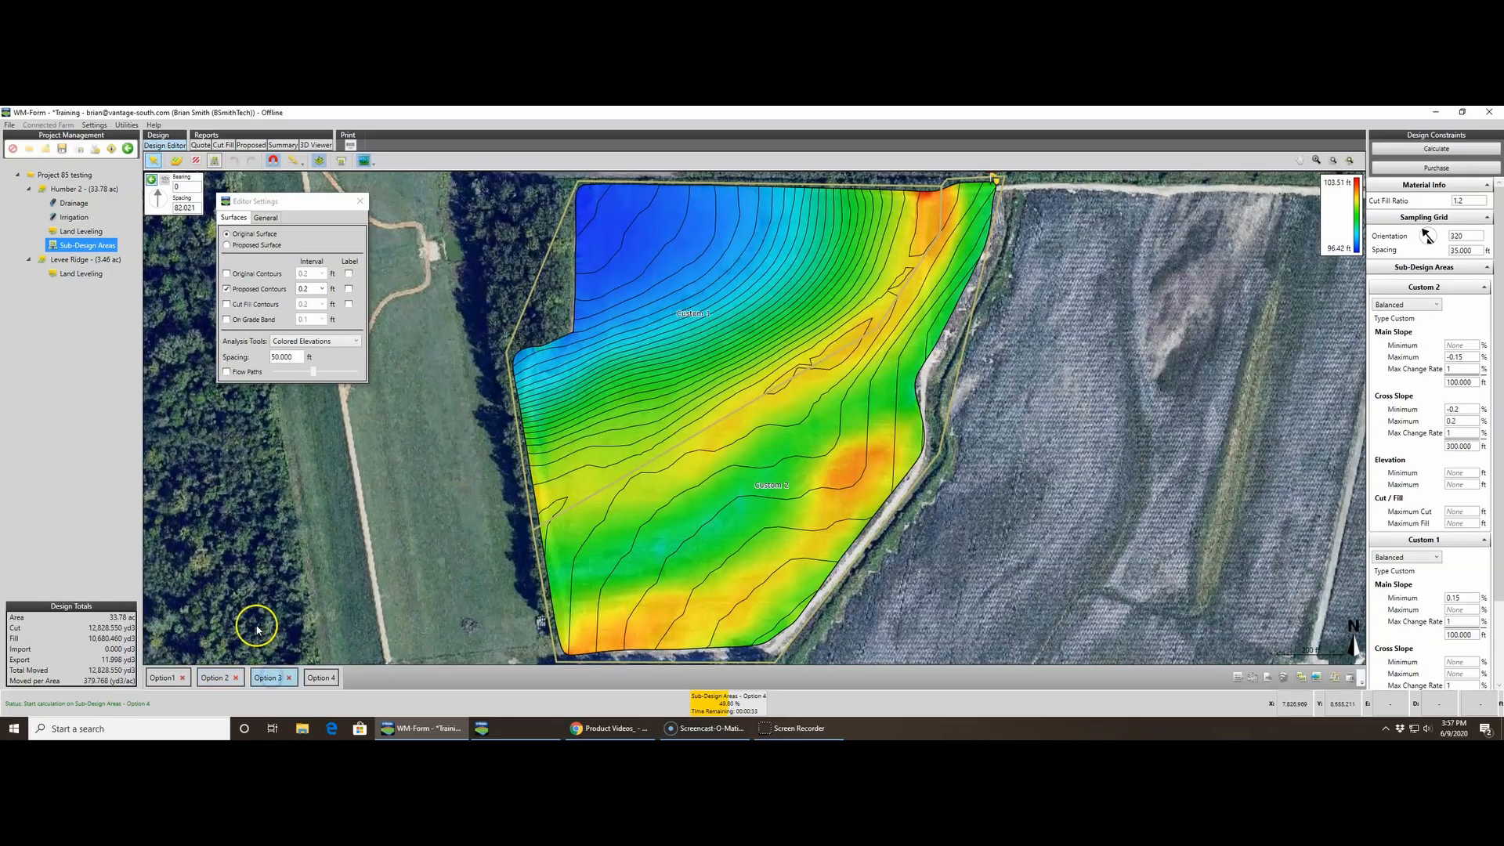
click(164, 678)
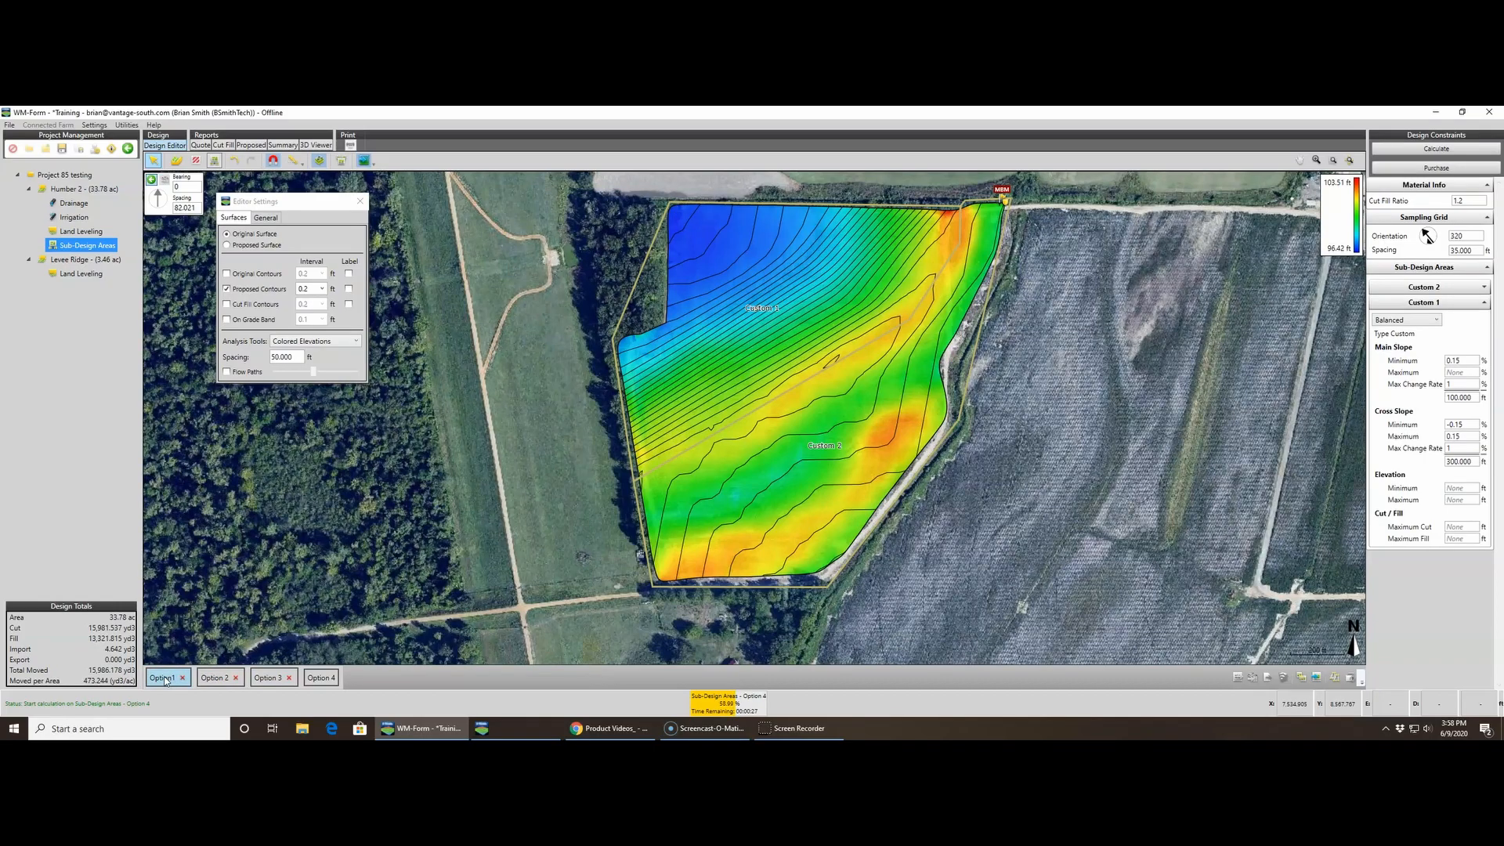
click(165, 678)
click(220, 678)
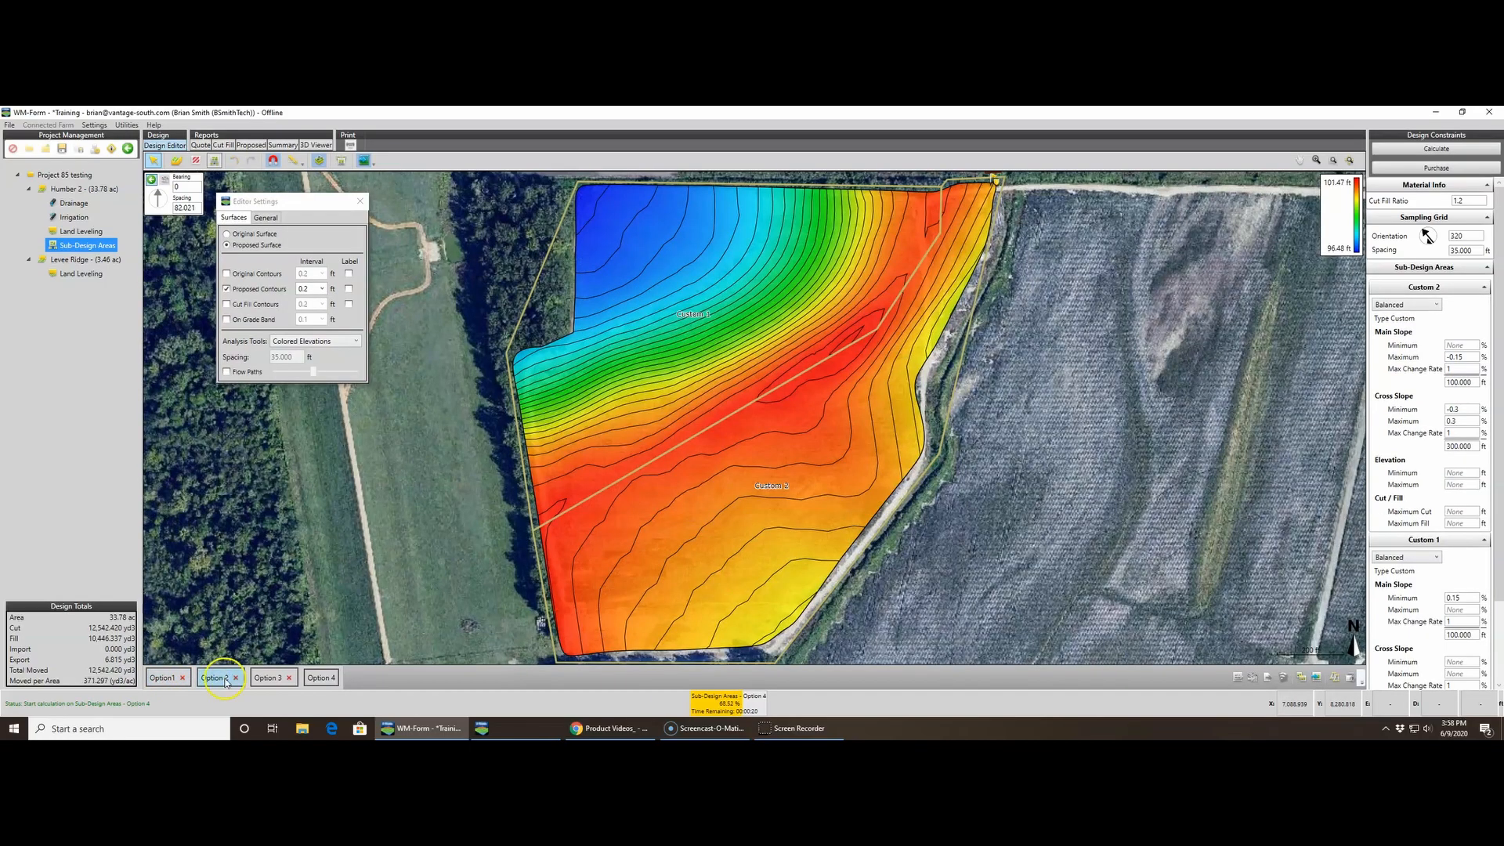
- Base the colored elevations on the proposed surface in Option 3 and Option1
click(266, 679)
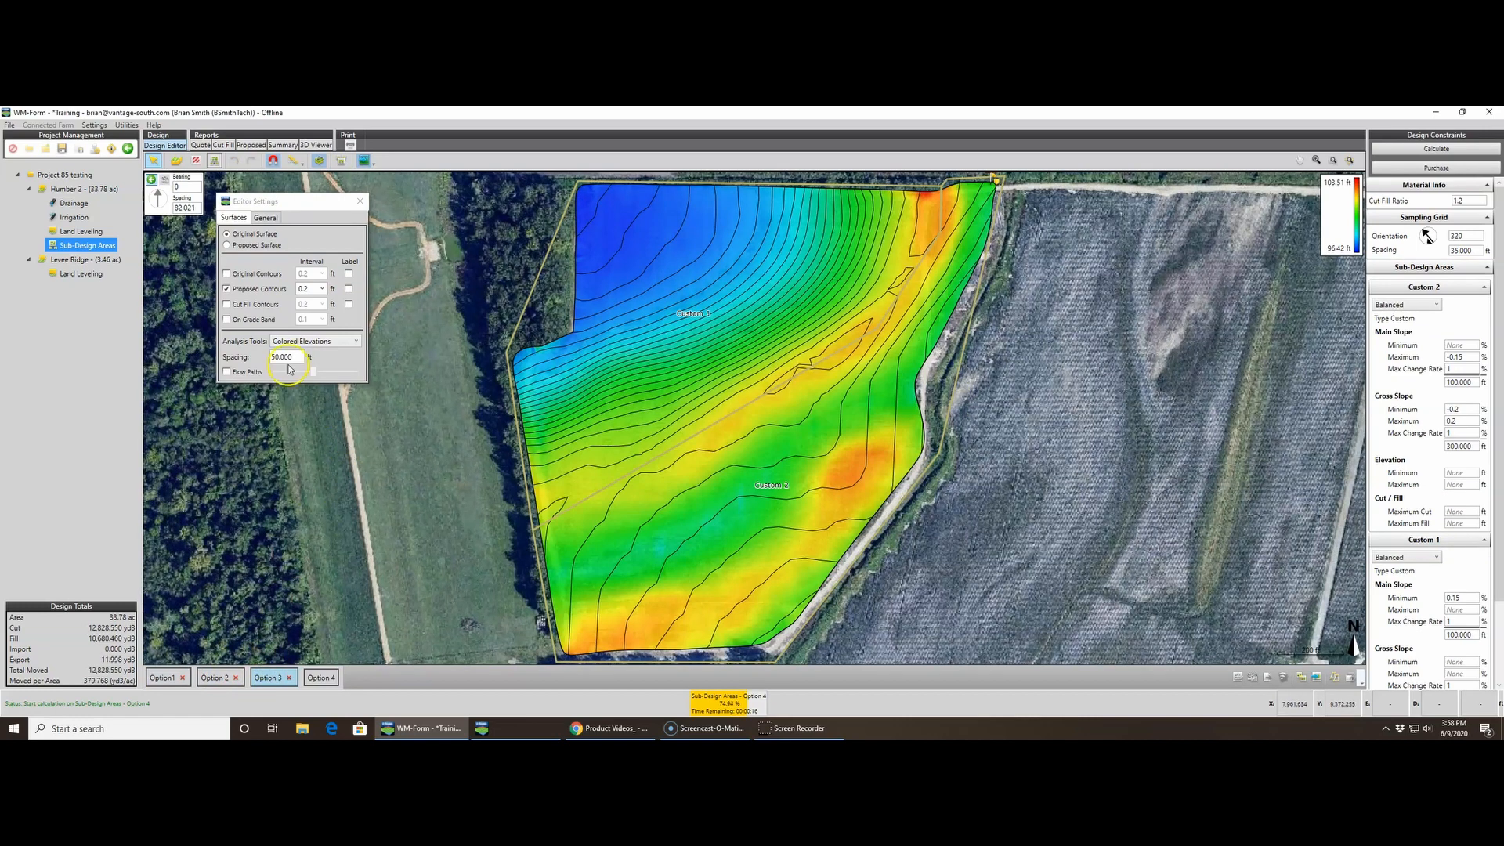
click(226, 245)
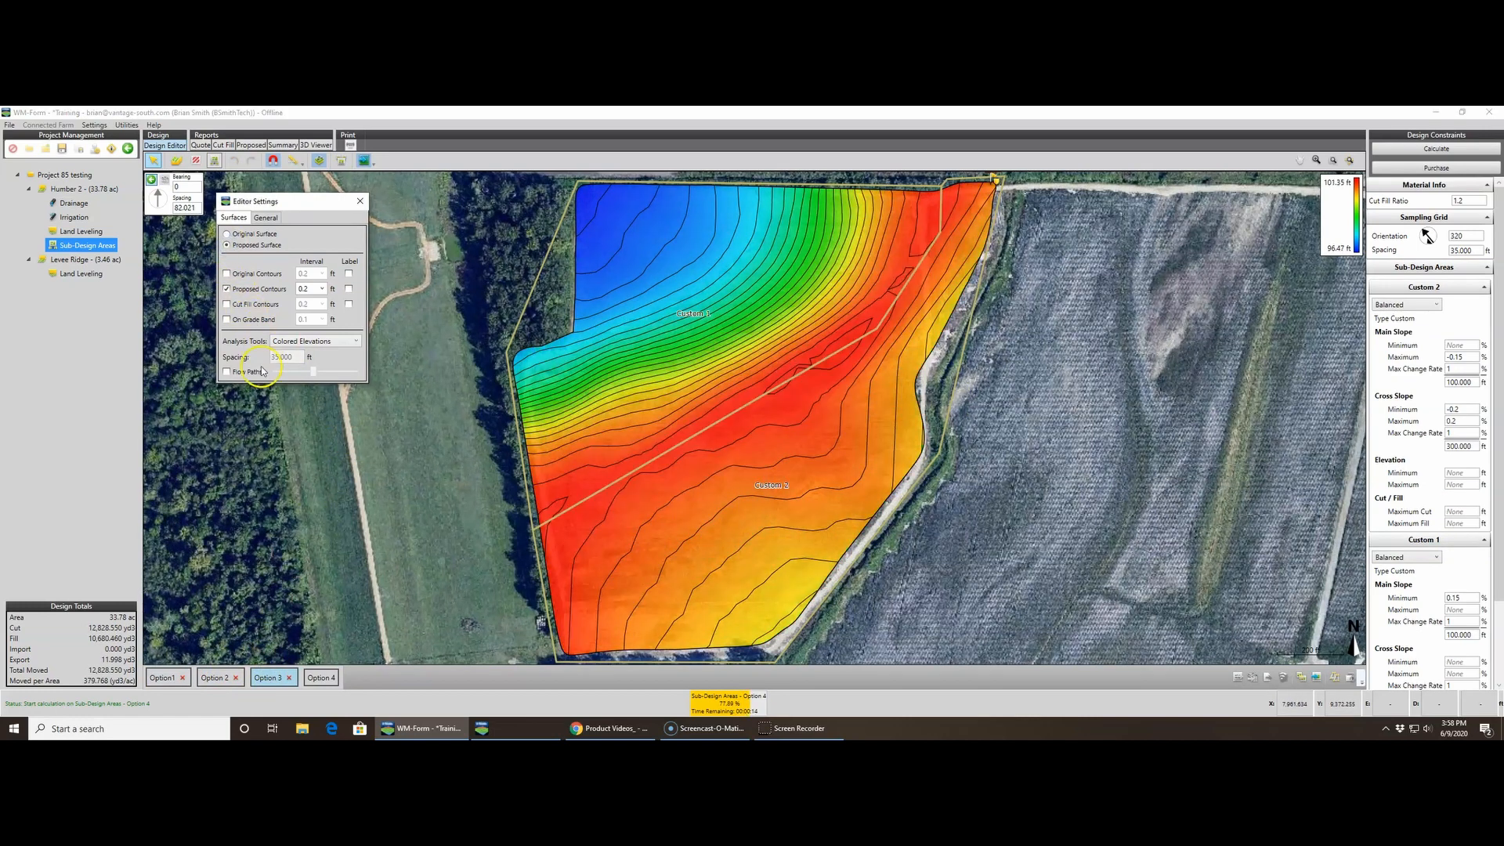
click(163, 678)
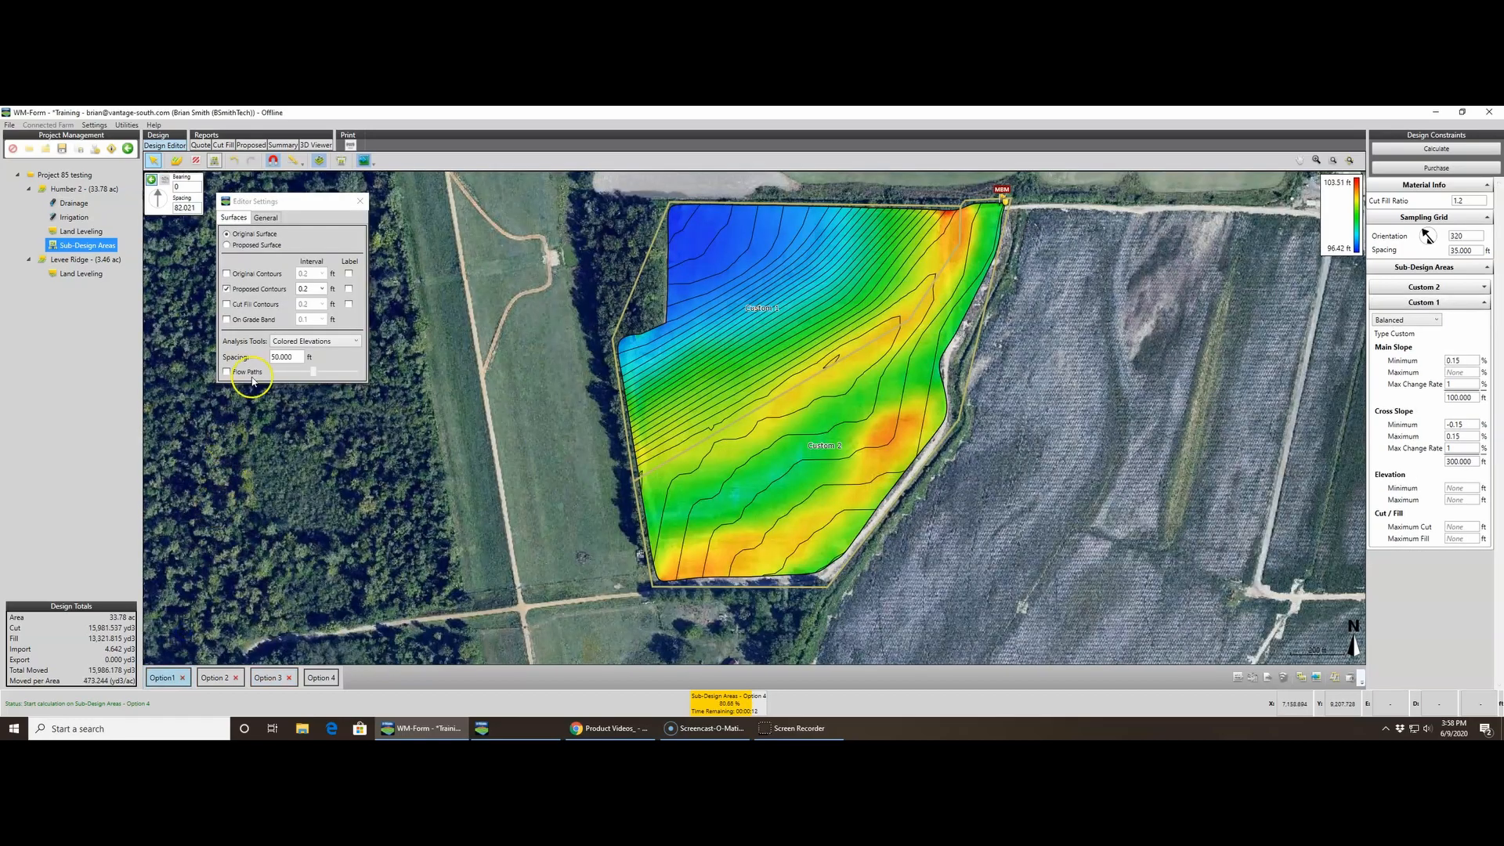
click(228, 246)
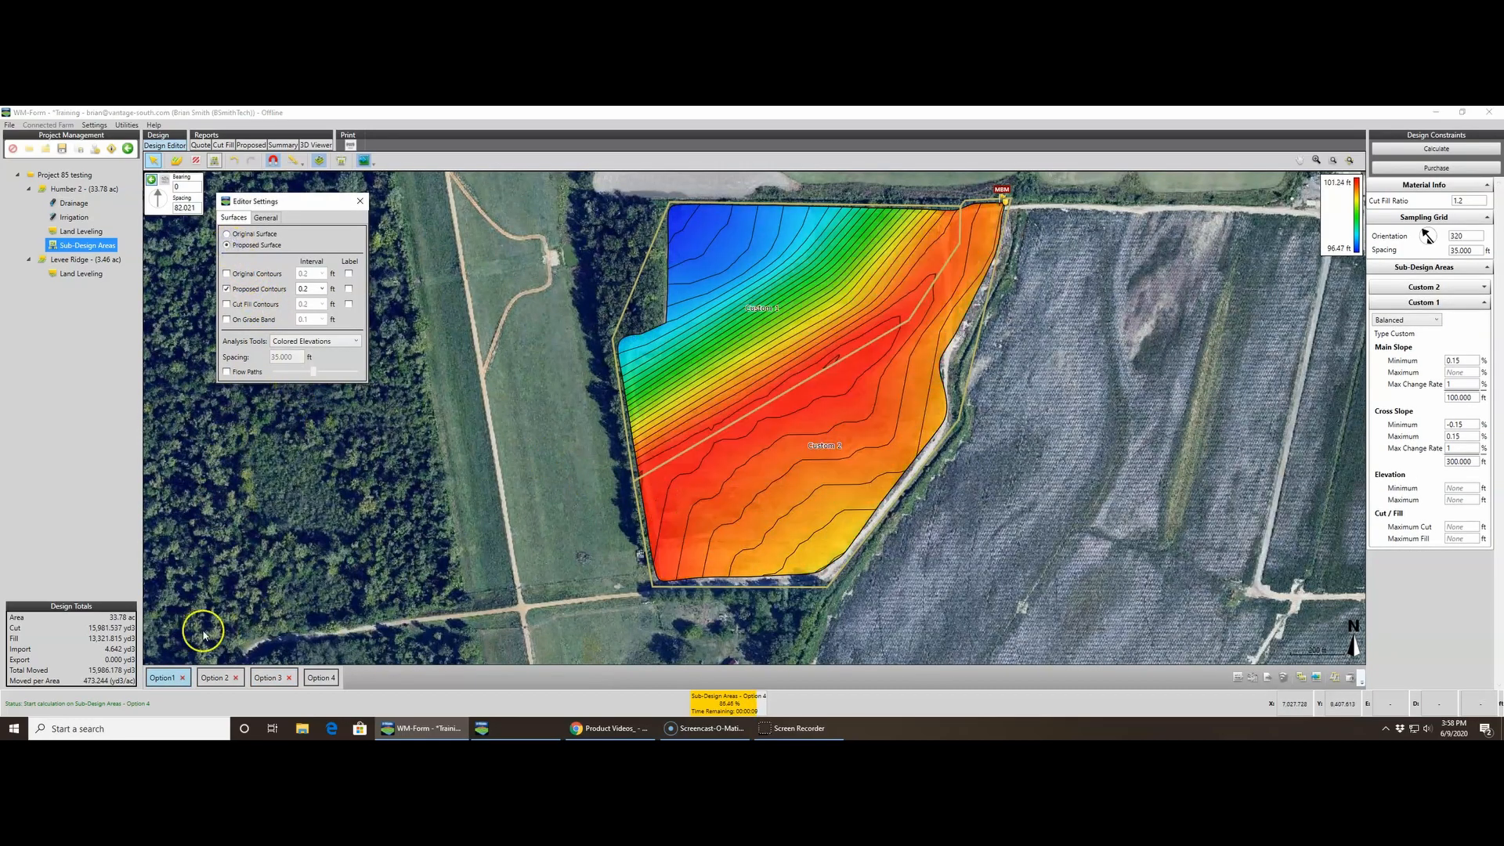
- Check Option 2 against the other iterations, and display the proposed contours and proposed surface for the calculated Option 4
click(214, 677)
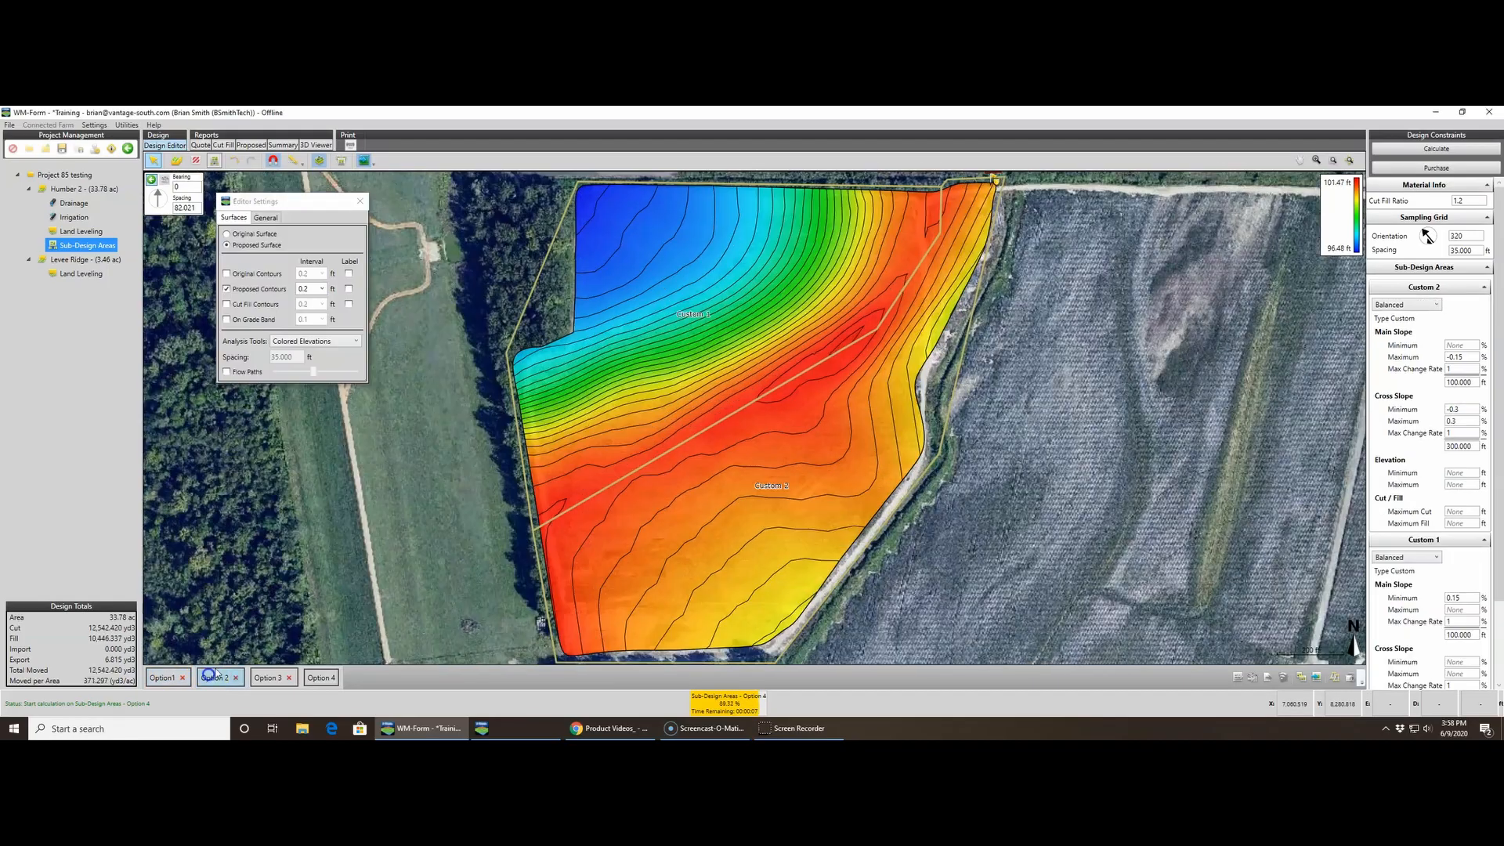
click(280, 678)
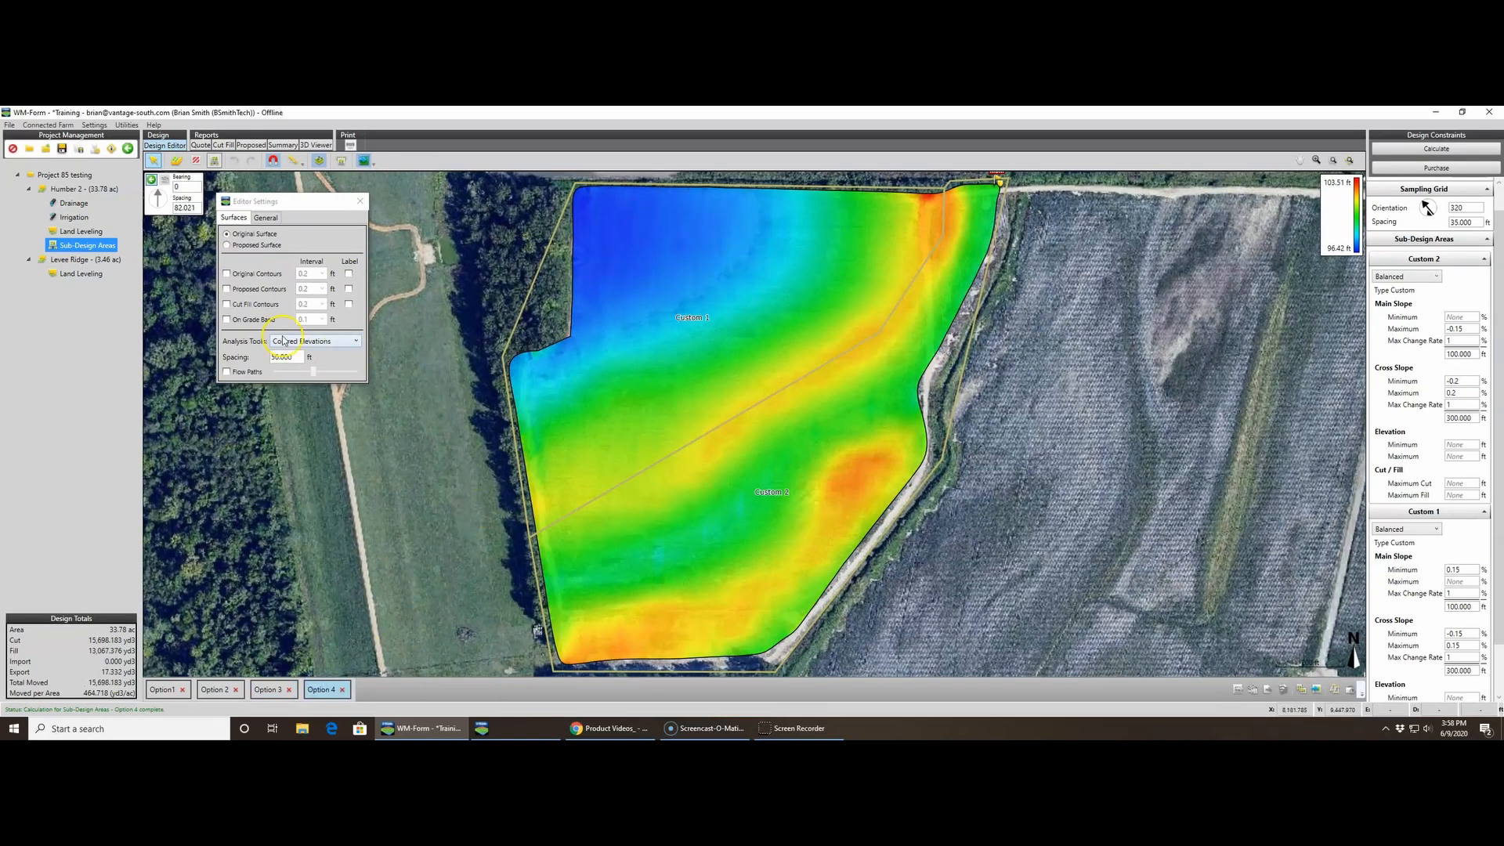
click(227, 289)
click(227, 245)
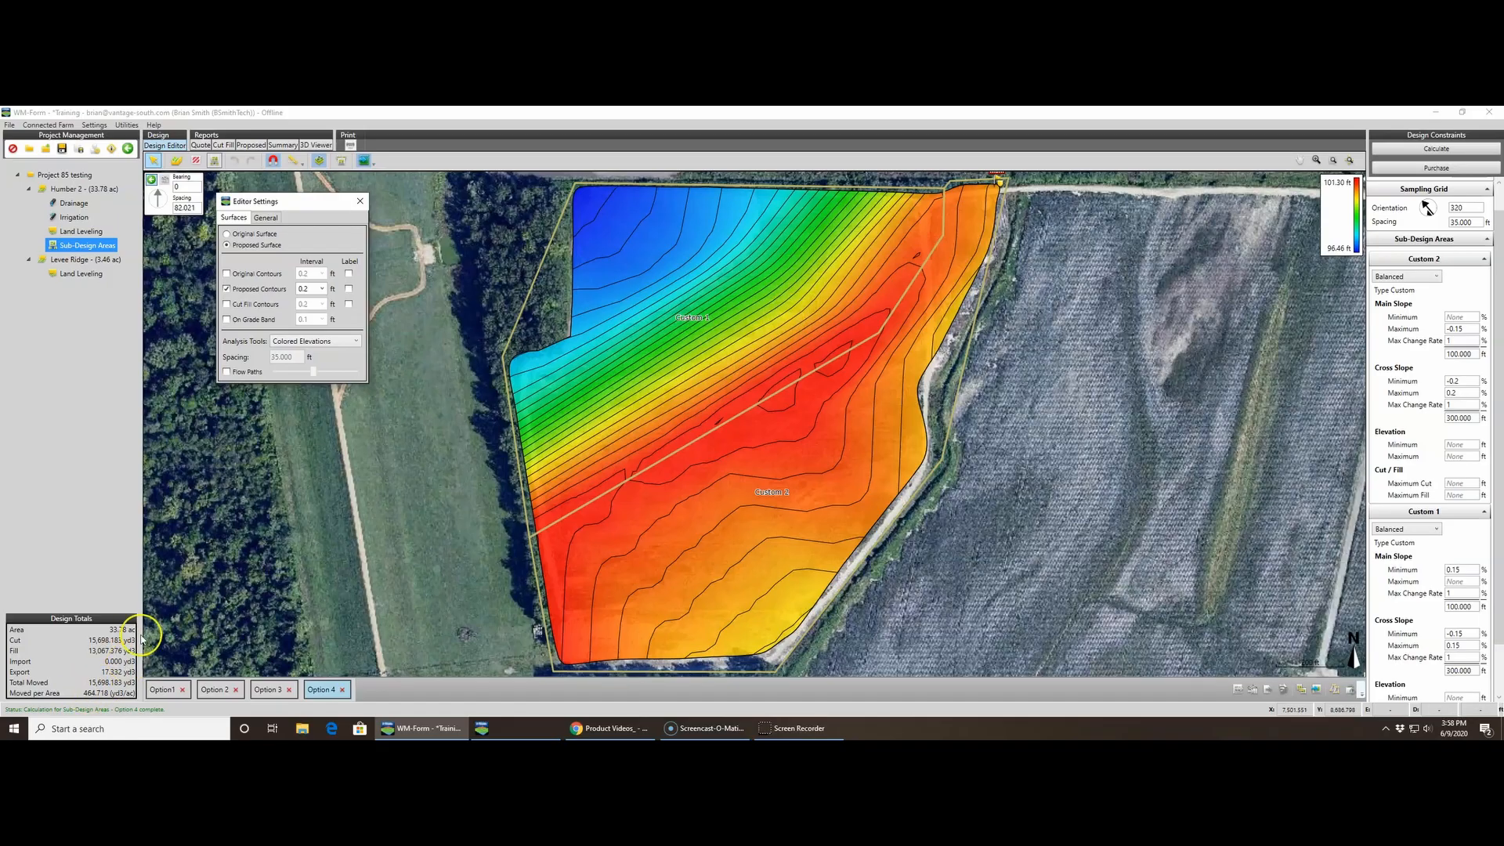
- View Option 4's Cut Fill and Proposed reports, showing the aerial imagery behind the map in each
click(223, 145)
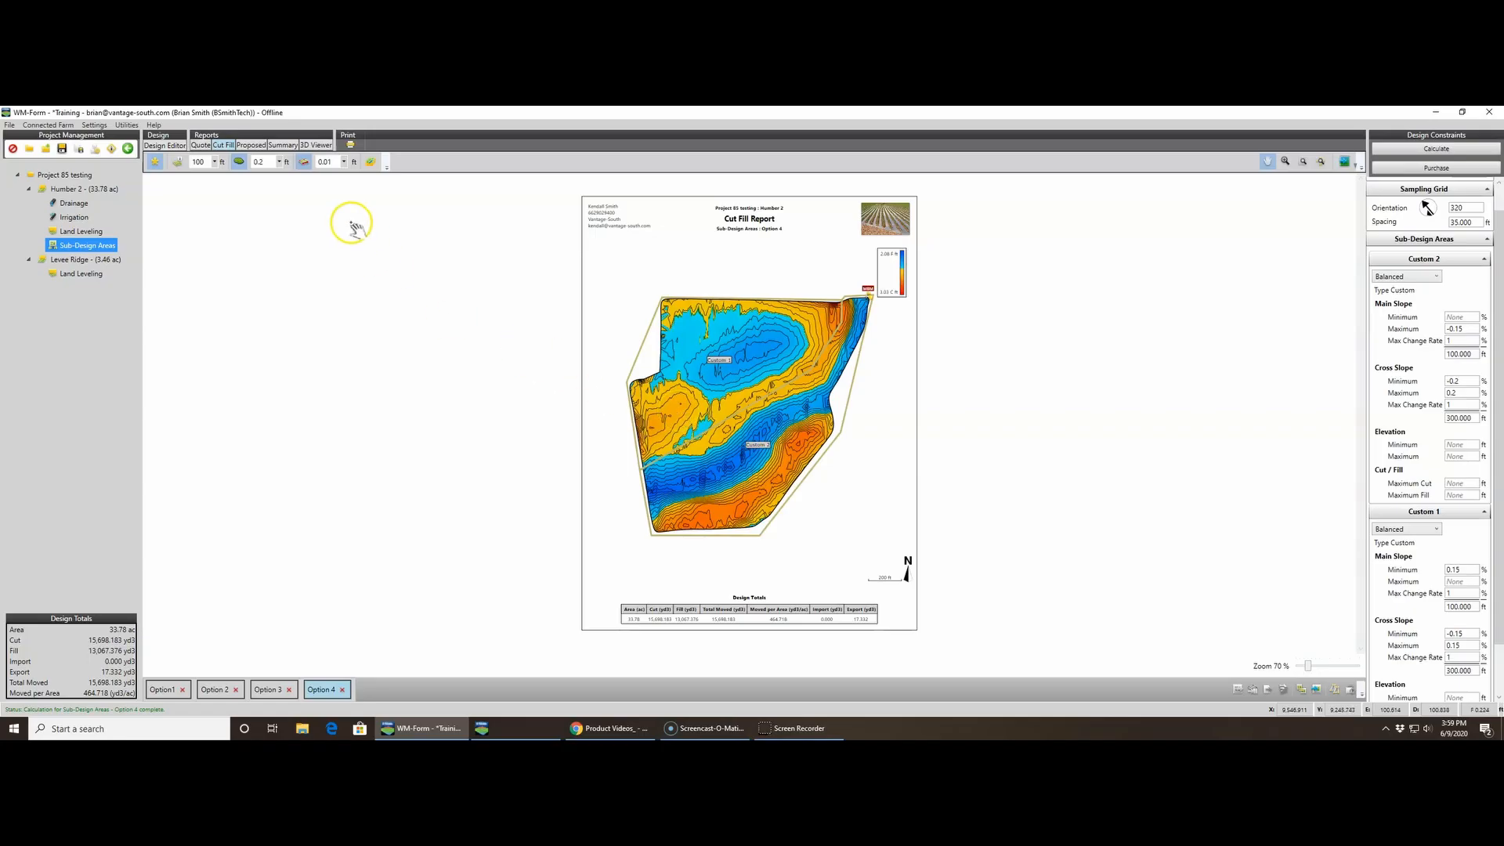
click(1344, 160)
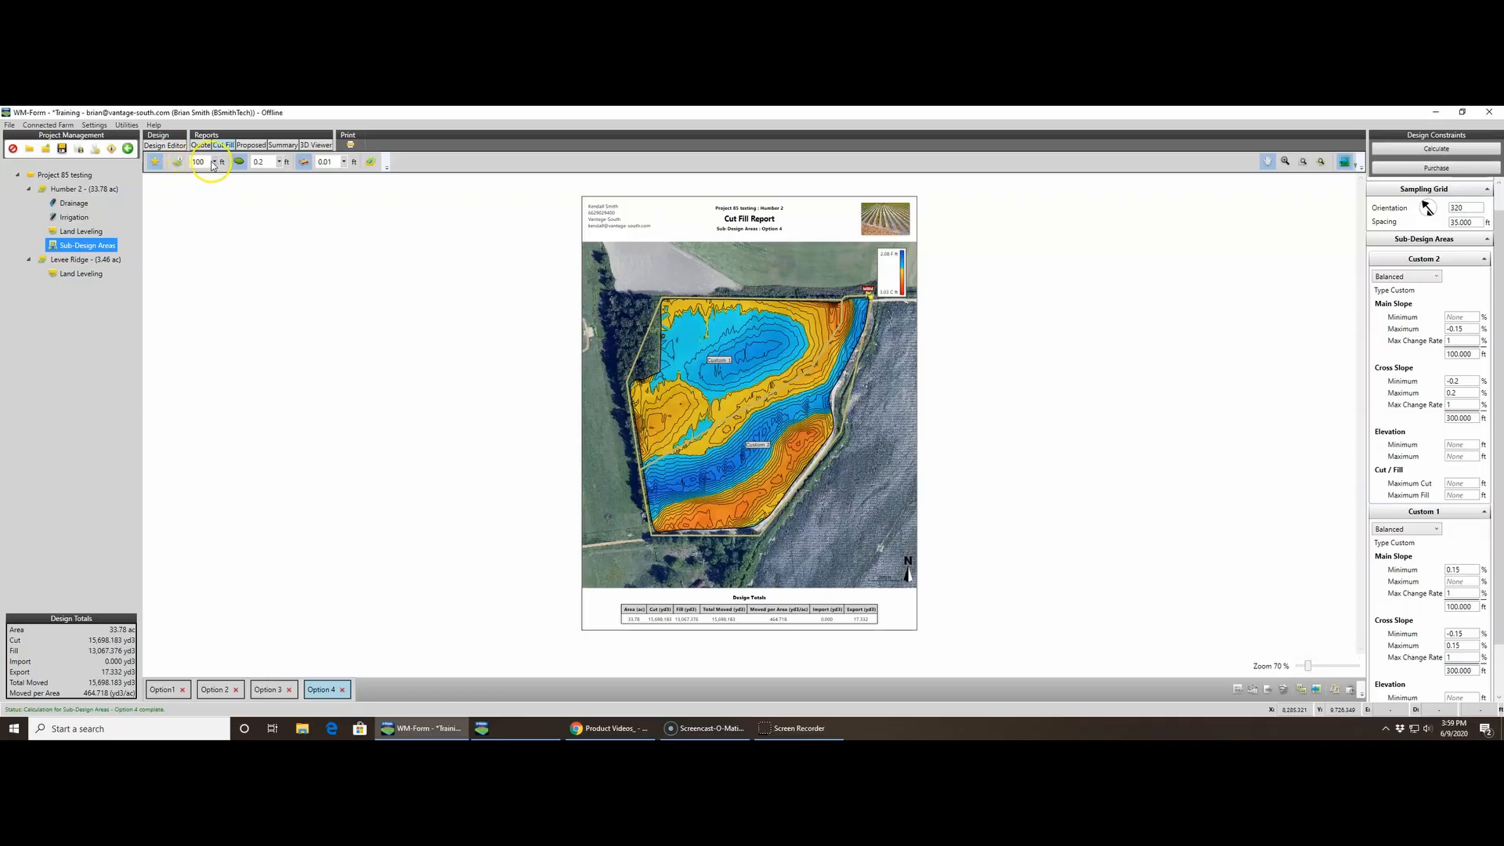
click(252, 146)
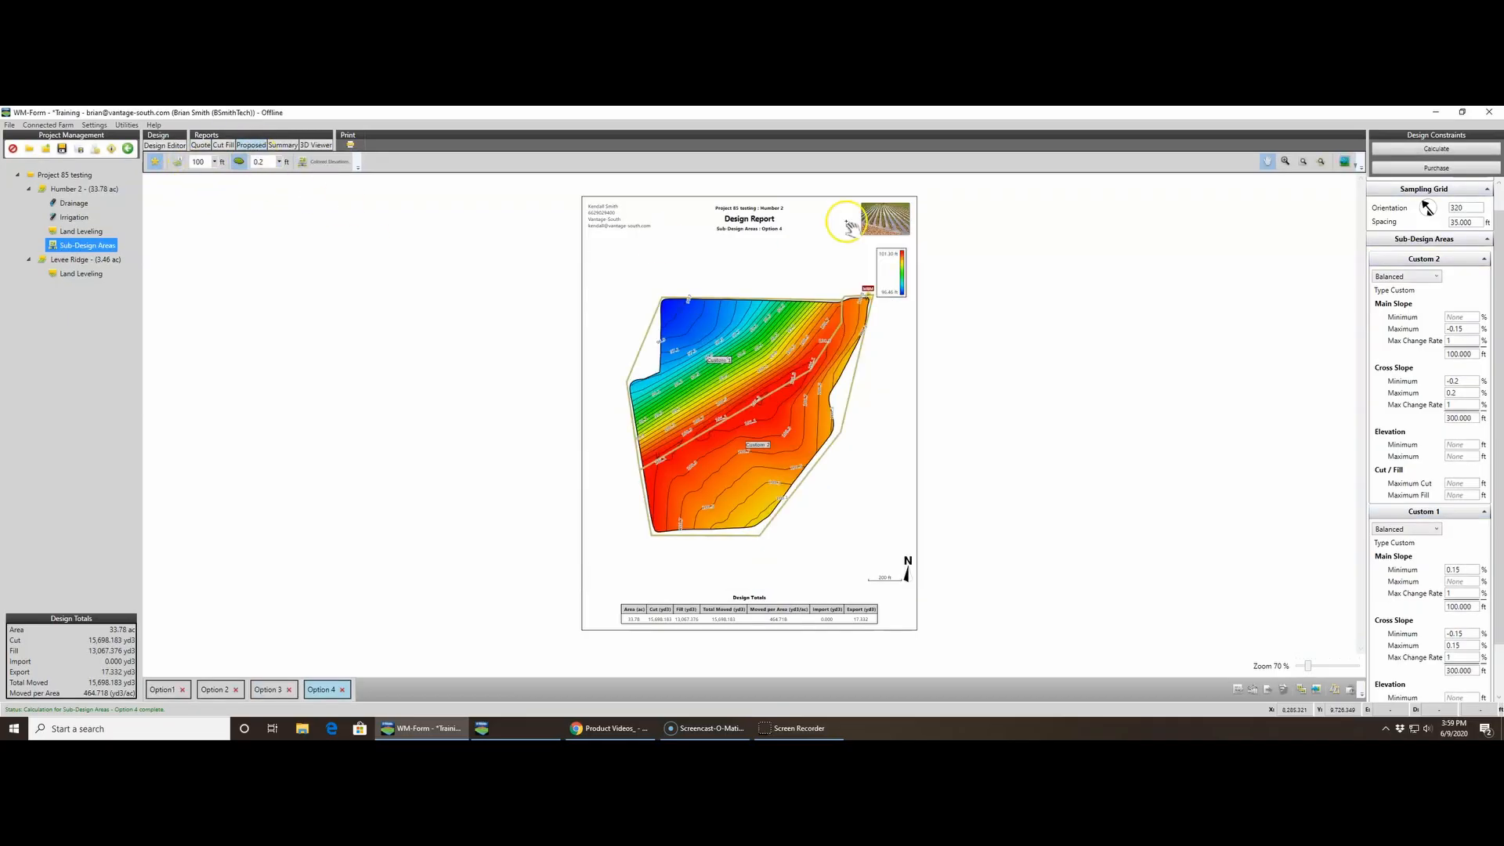
click(1345, 163)
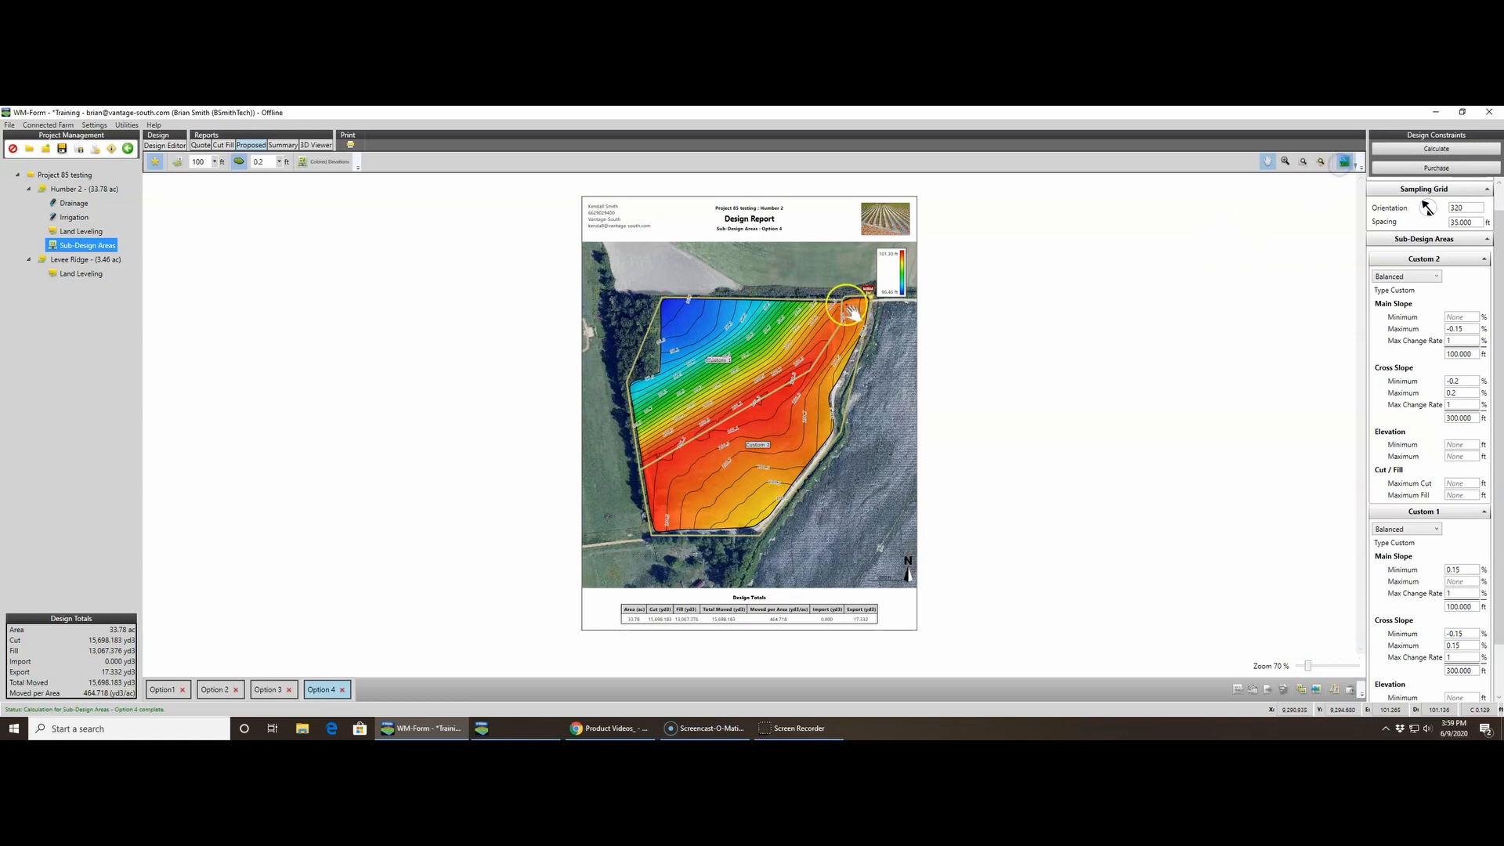
- Review the constraints and design totals in Option 4's Summary report, and return to the design editor
click(284, 145)
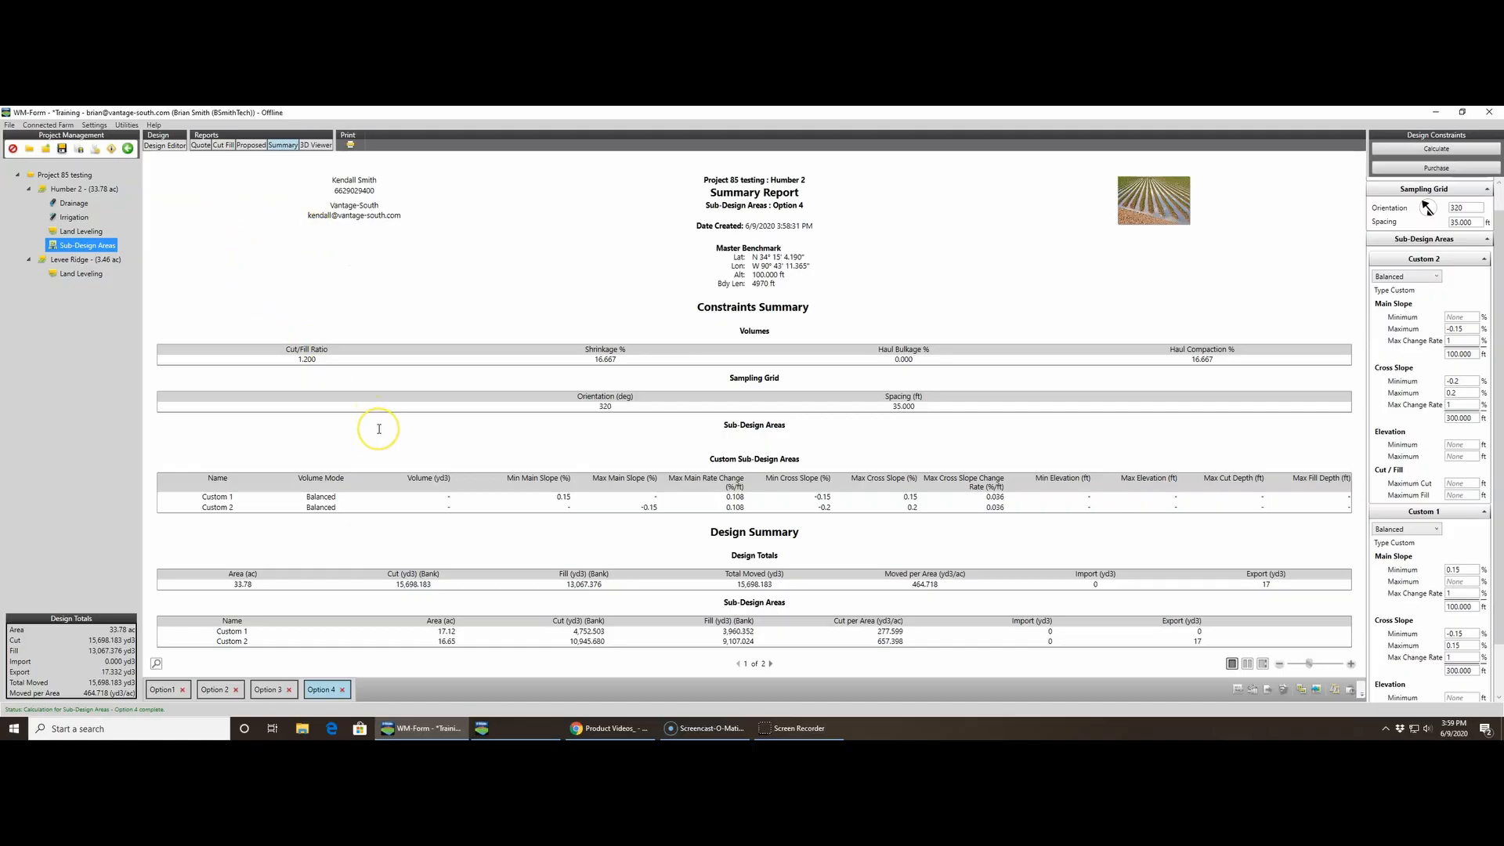
scroll(378, 429, down, 3)
scroll(379, 429, up, 3)
click(165, 146)
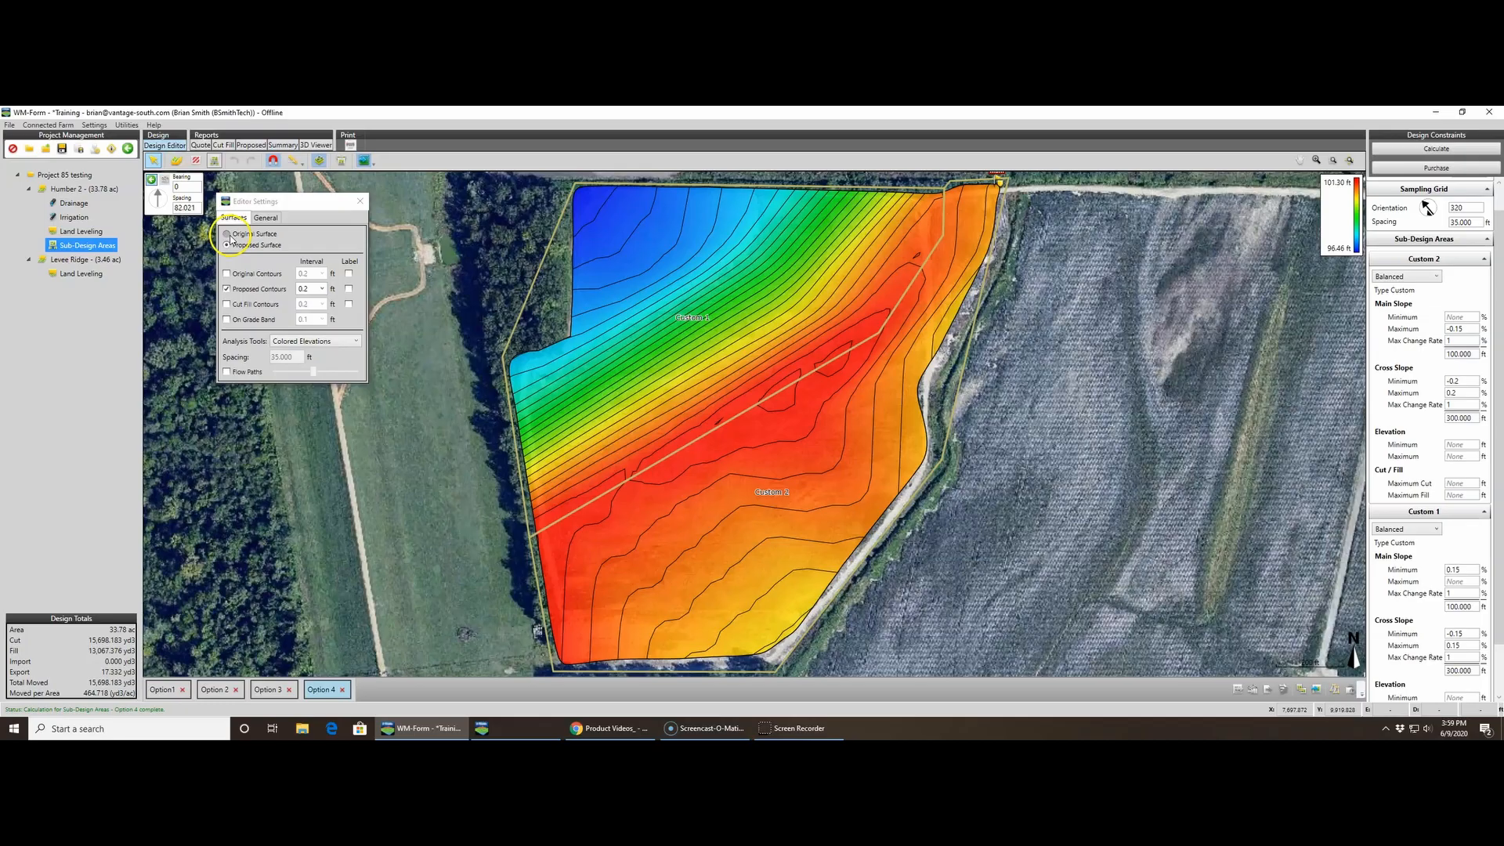
- Save the Training workspace
click(64, 149)
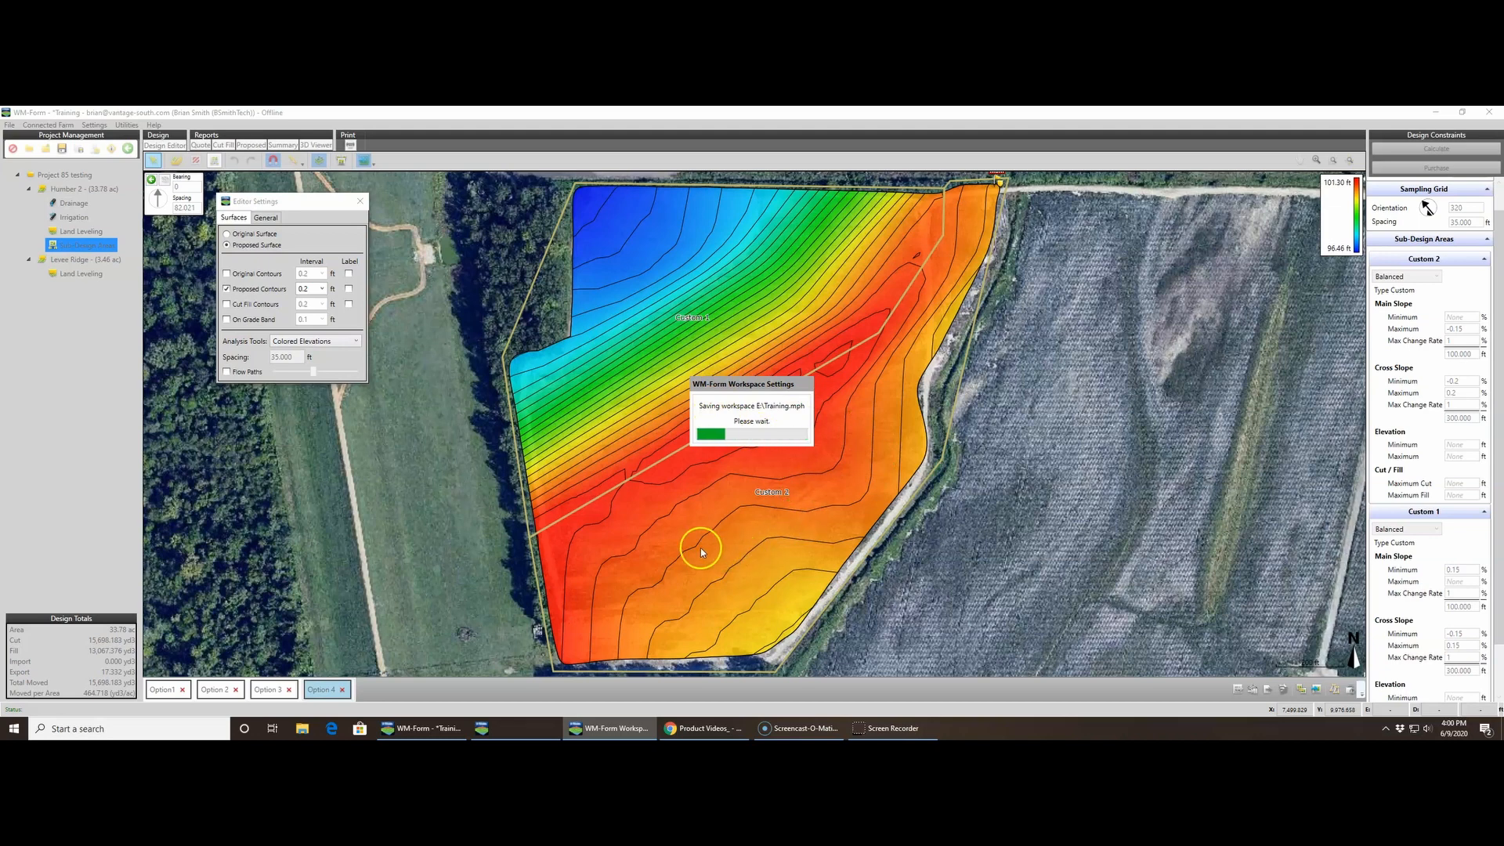
click(639, 533)
click(729, 536)
click(778, 545)
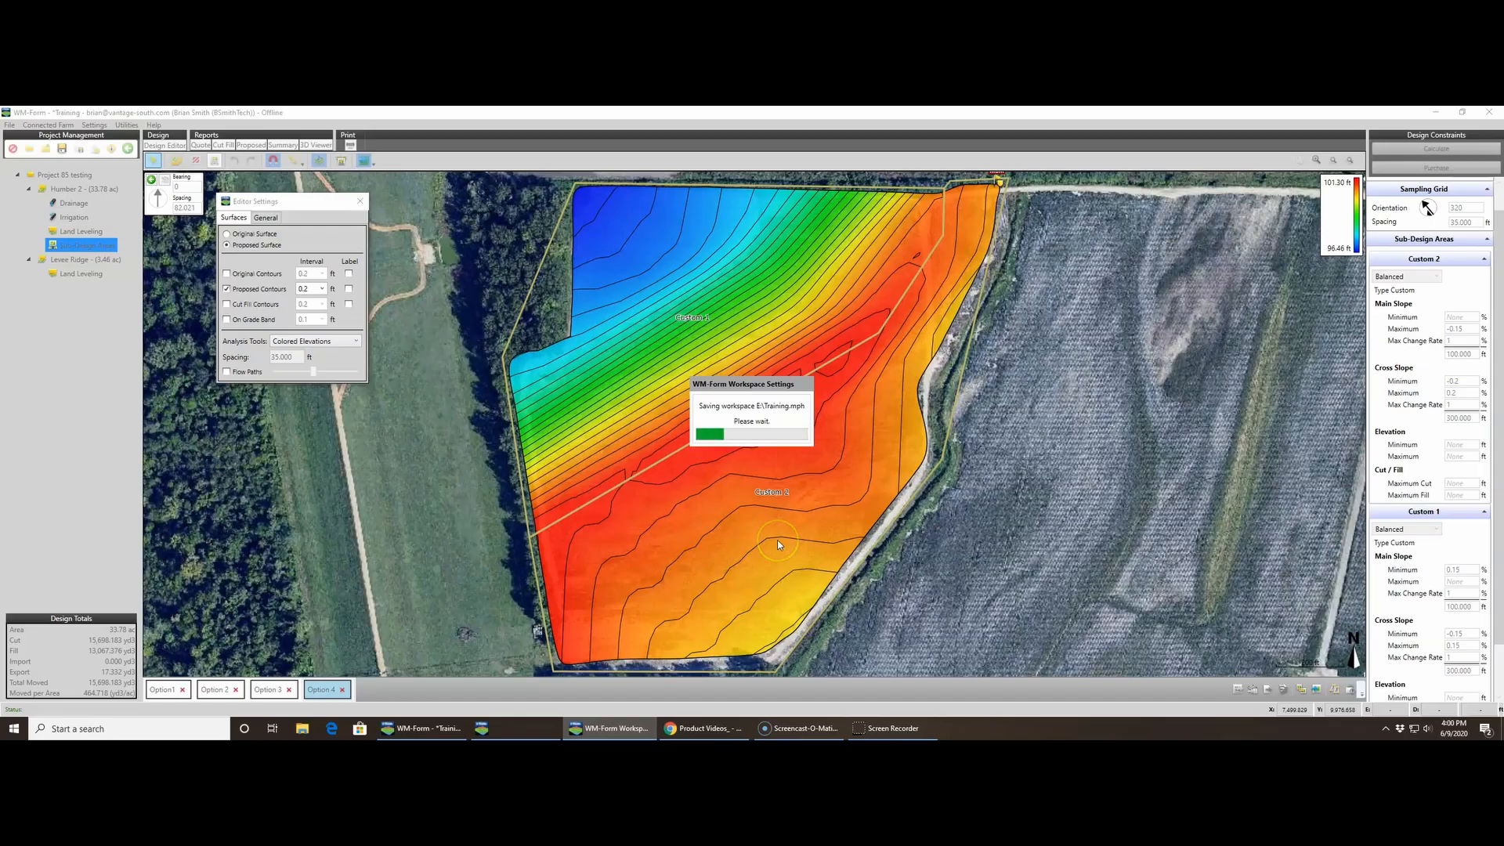